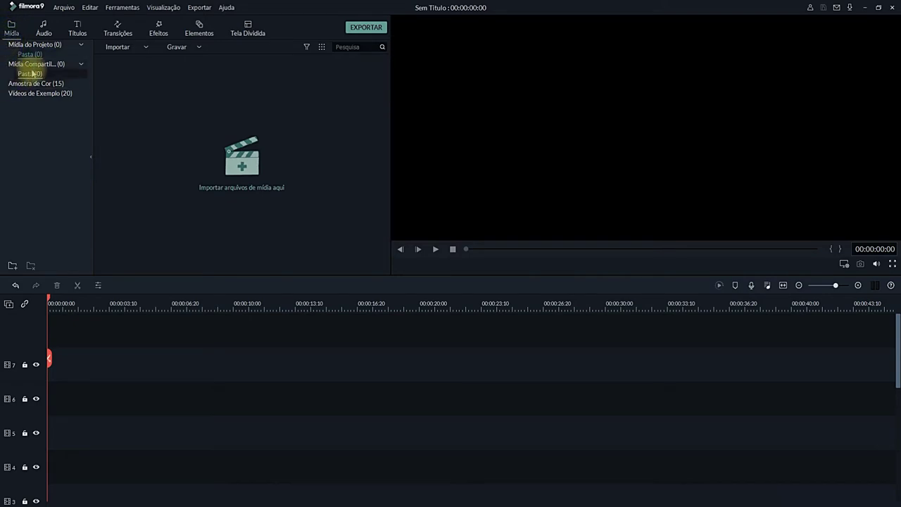
# Look through the computer's folders in the media file import dialog and cancel it without importing
pyautogui.click(118, 47)
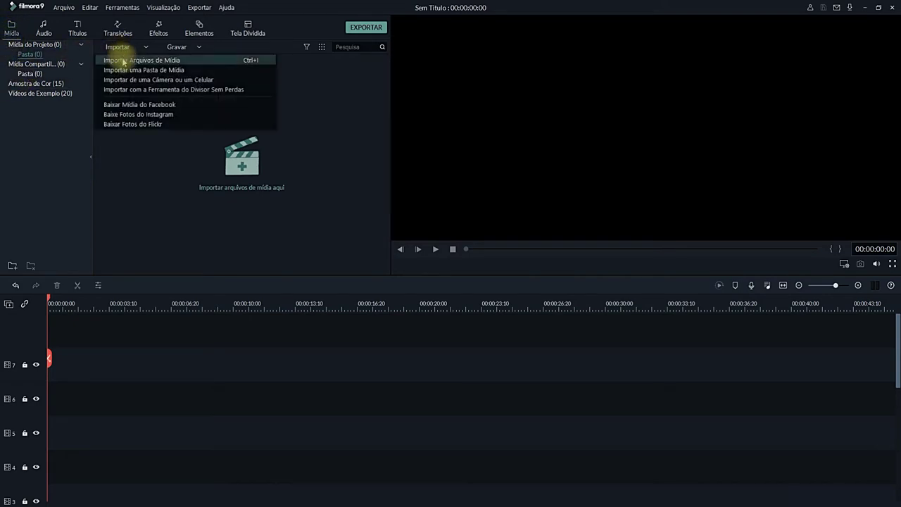
pyautogui.click(123, 62)
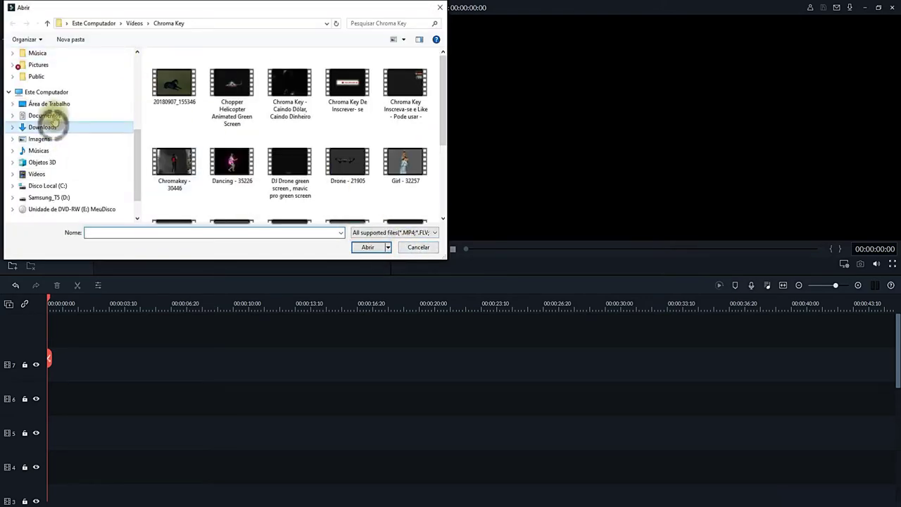
pyautogui.click(53, 115)
pyautogui.click(50, 103)
pyautogui.click(420, 247)
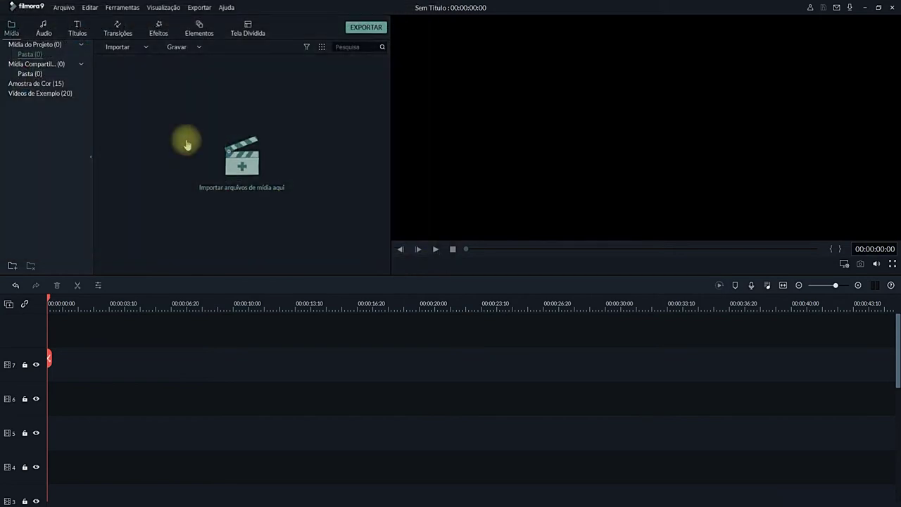
# Examine the resolution options for webcam recording and the list of available recording sources
pyautogui.click(185, 48)
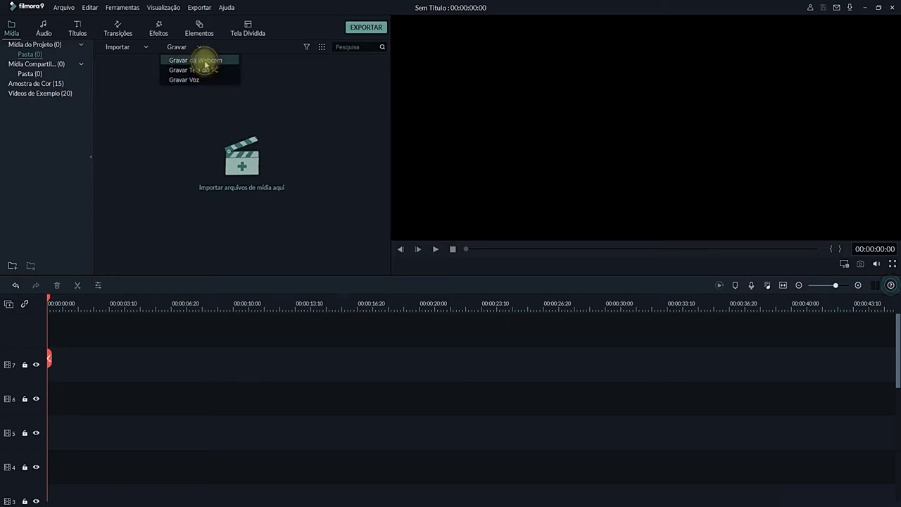
pyautogui.click(205, 65)
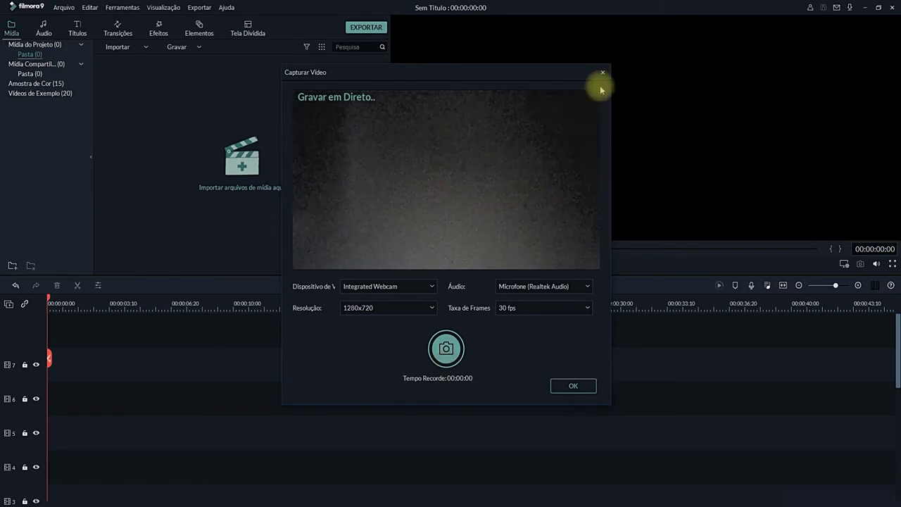
pyautogui.click(431, 308)
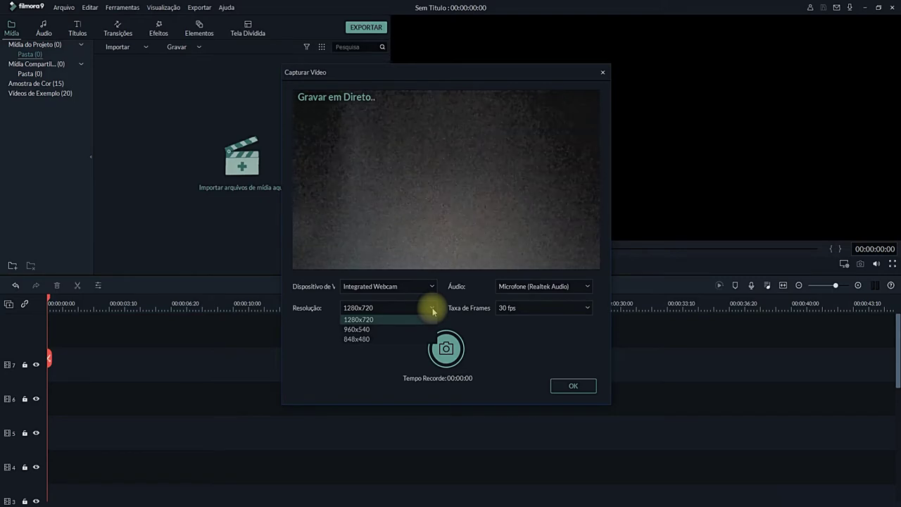
pyautogui.click(602, 73)
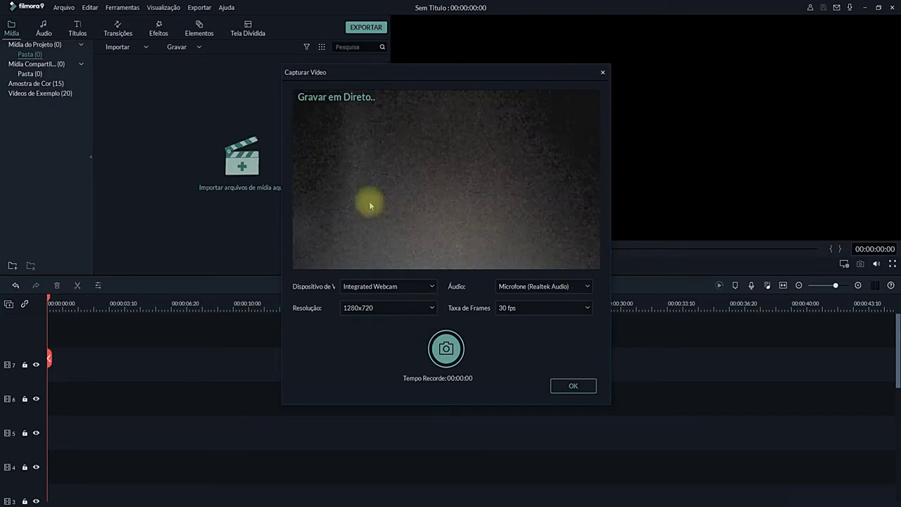
pyautogui.click(200, 46)
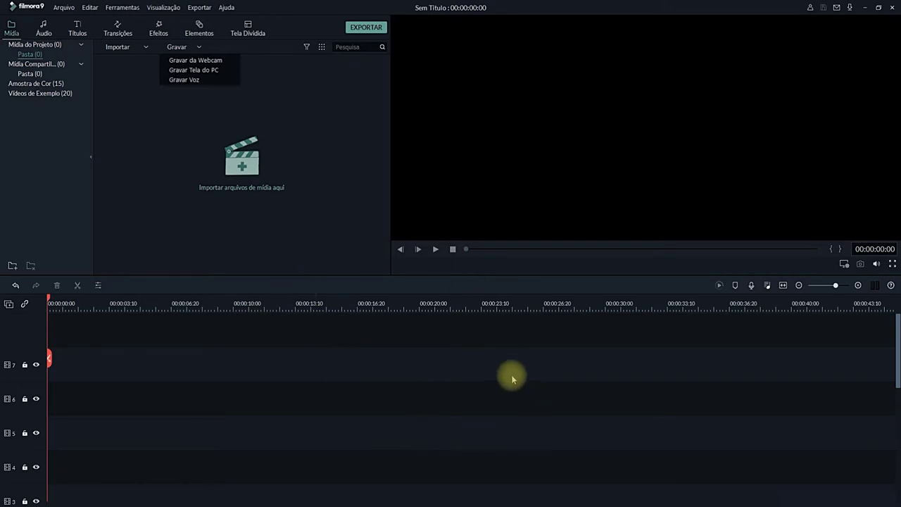
# View the import dialog from the empty media area and review the available import sources
pyautogui.doubleClick(142, 134)
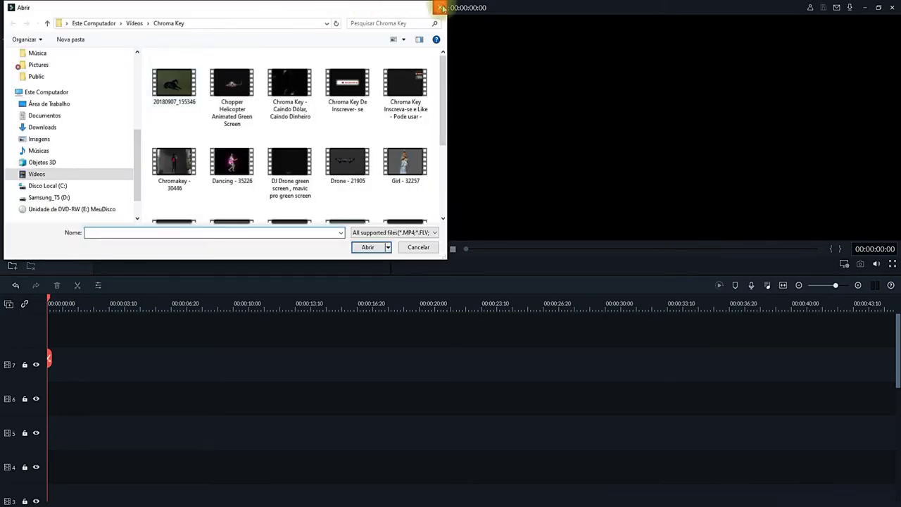
pyautogui.click(440, 7)
pyautogui.click(138, 49)
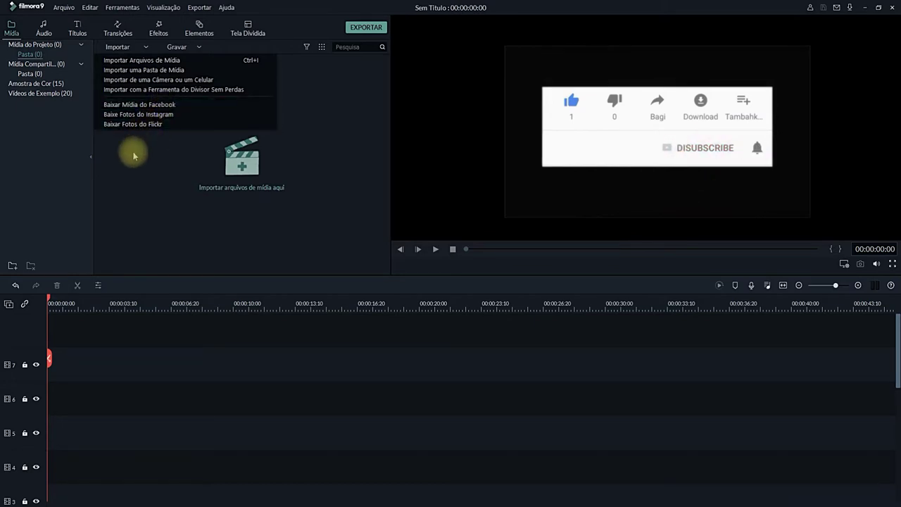
pyautogui.click(323, 118)
pyautogui.click(434, 8)
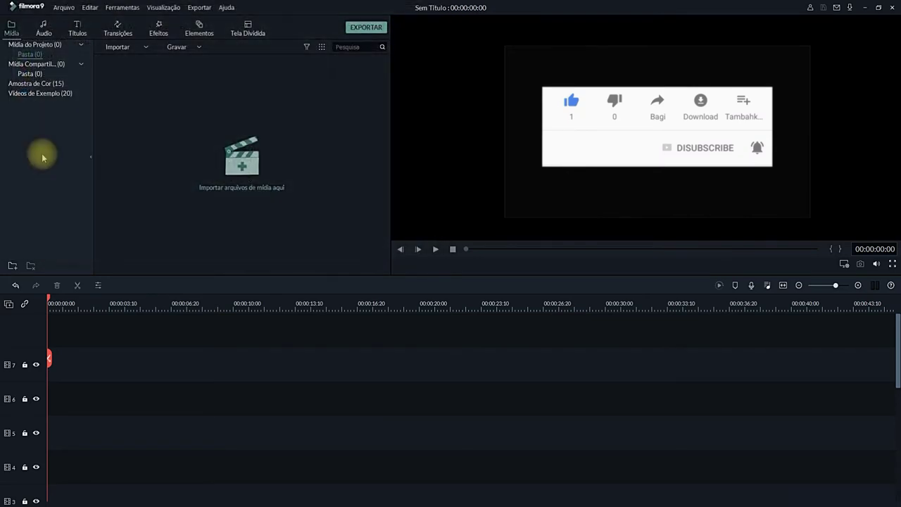
# Browse the colour samples (Amostra de Cor) and the example videos (Vídeos de Exemplo) in the media library
pyautogui.click(31, 85)
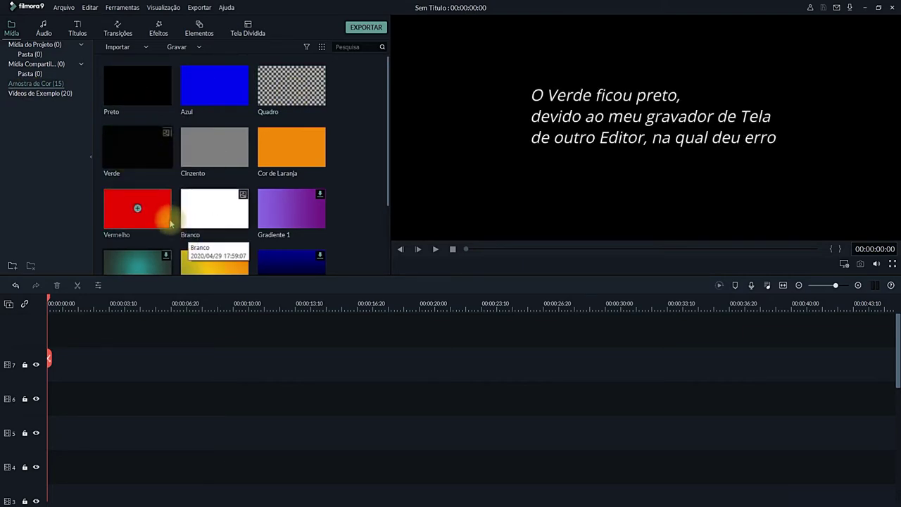
pyautogui.scroll(-2, 216, 221)
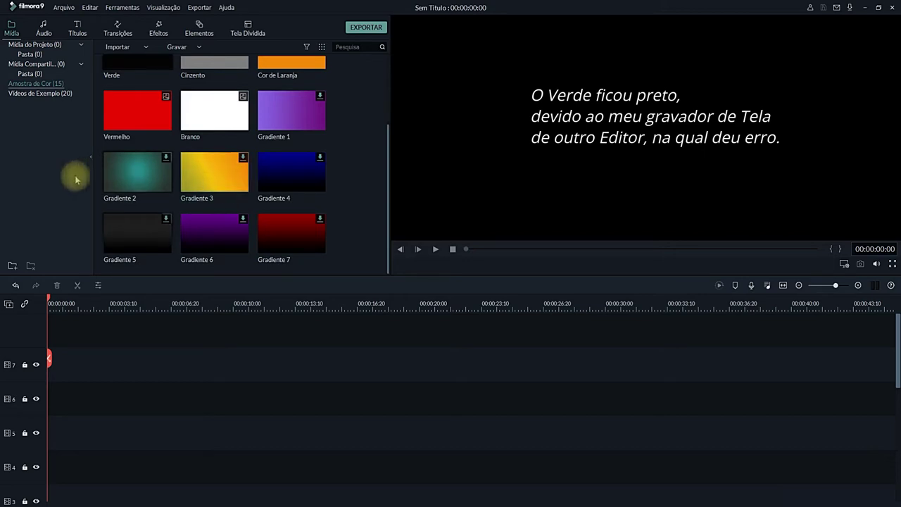
pyautogui.click(28, 94)
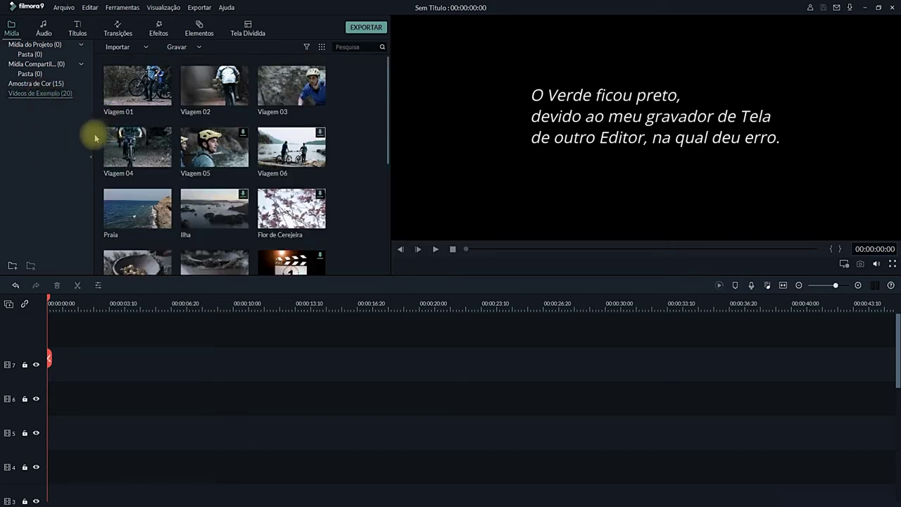
pyautogui.scroll(-4, 217, 138)
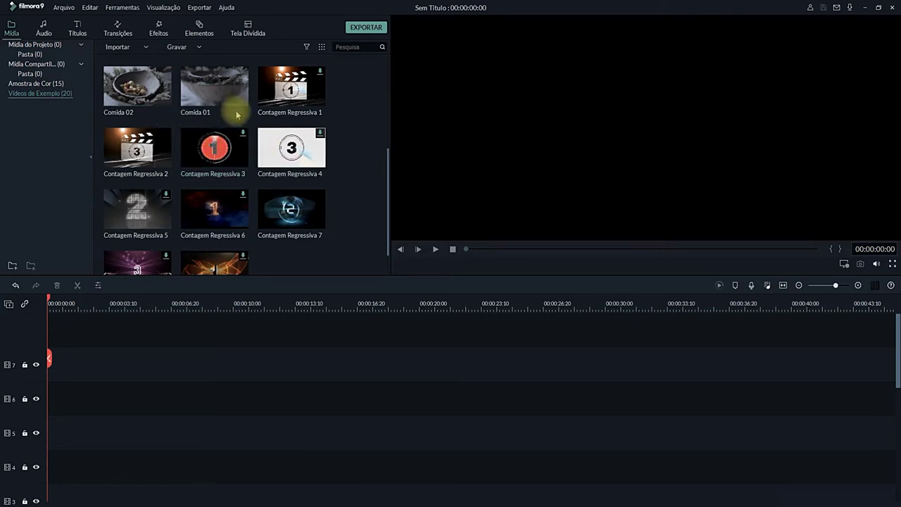
pyautogui.scroll(-1, 296, 134)
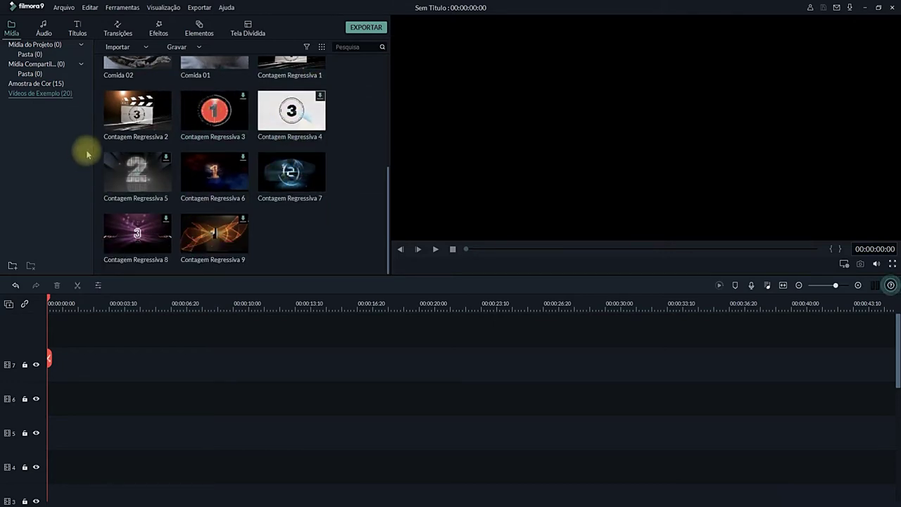
pyautogui.scroll(5, 131, 136)
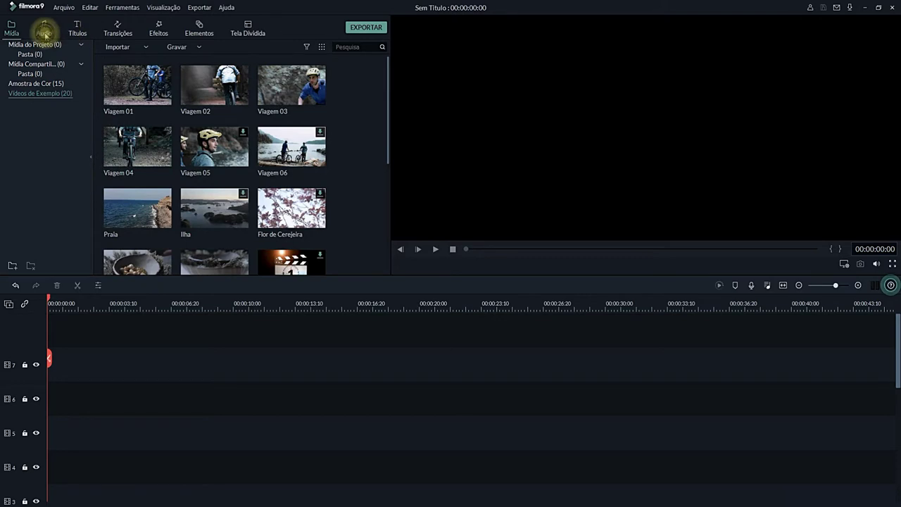
# Browse the full list of included tracks and sounds in the audio library
pyautogui.click(43, 31)
pyautogui.click(34, 67)
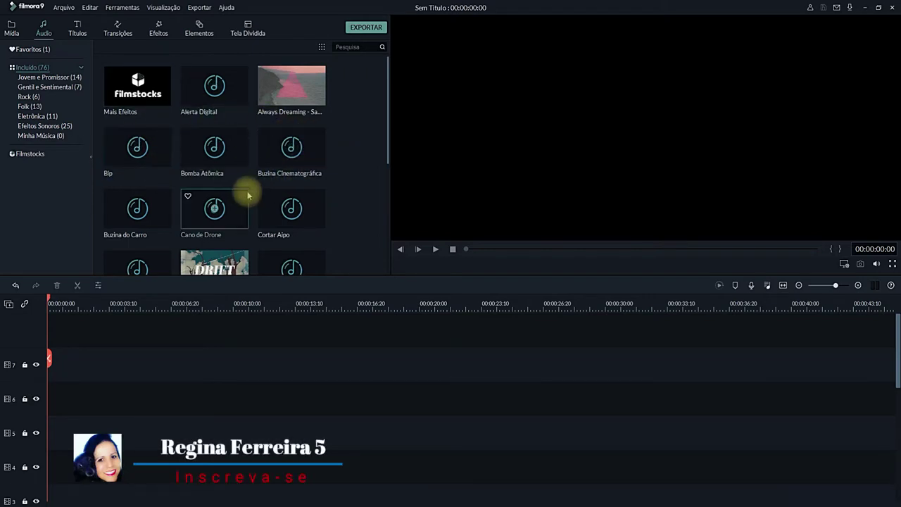
pyautogui.scroll(-10, 246, 192)
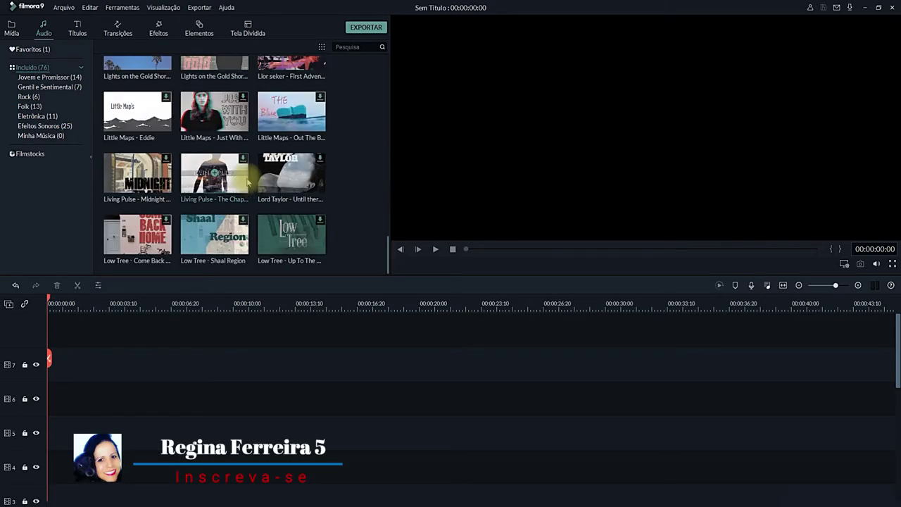
pyautogui.scroll(3, 246, 182)
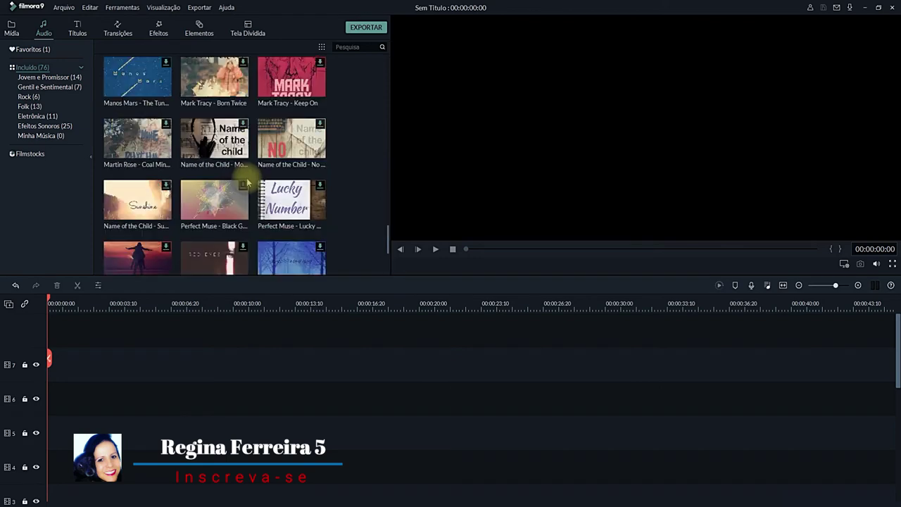
# Look through the audio categories, including Jovem e Promissor, Gentil e Sentimental, Rock, Folk, Eletrônica, Efeitos Sonoros and Minha Música
pyautogui.click(40, 78)
pyautogui.click(61, 87)
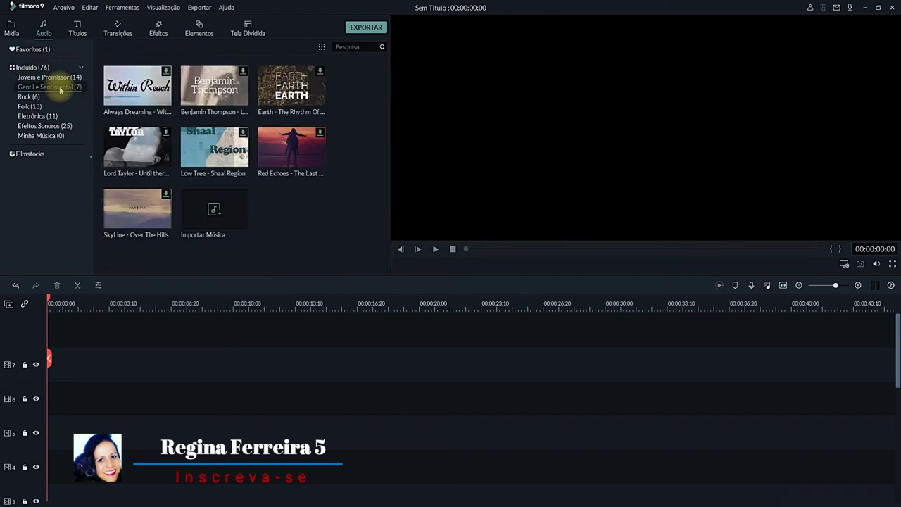
pyautogui.click(30, 97)
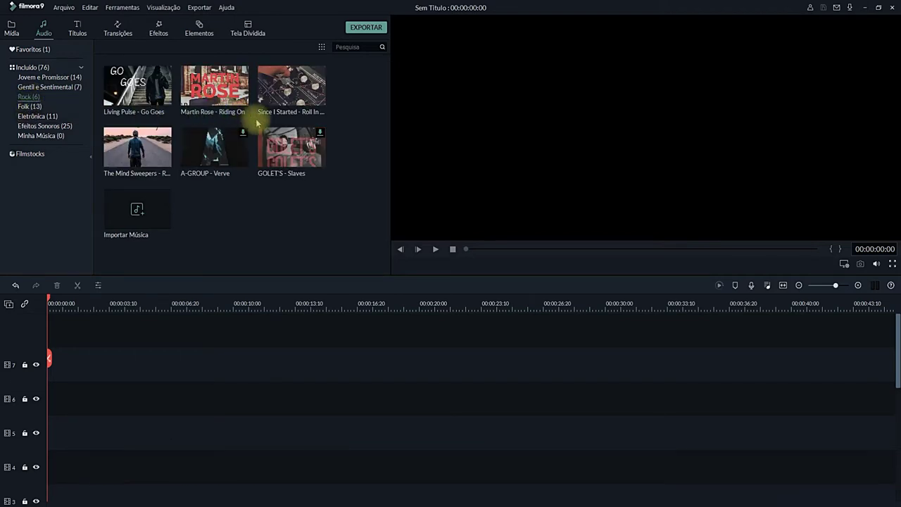
pyautogui.click(32, 106)
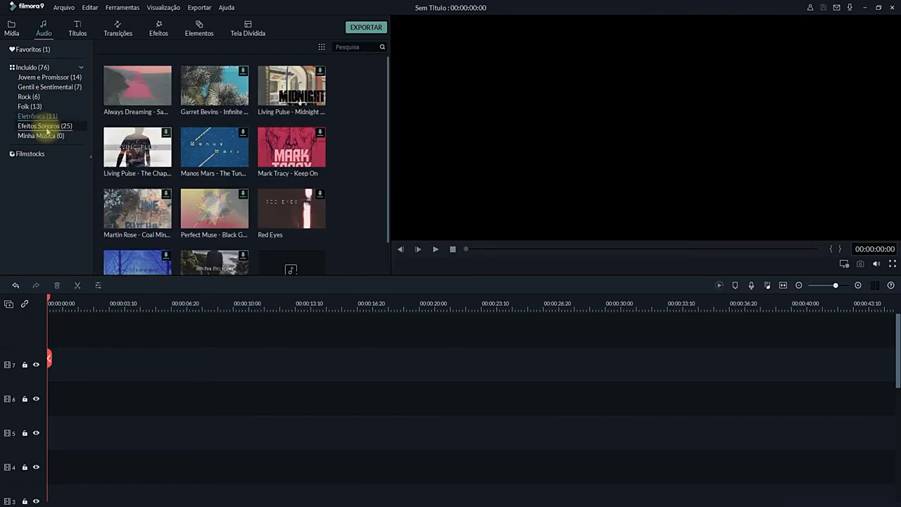
pyautogui.click(45, 127)
pyautogui.click(48, 136)
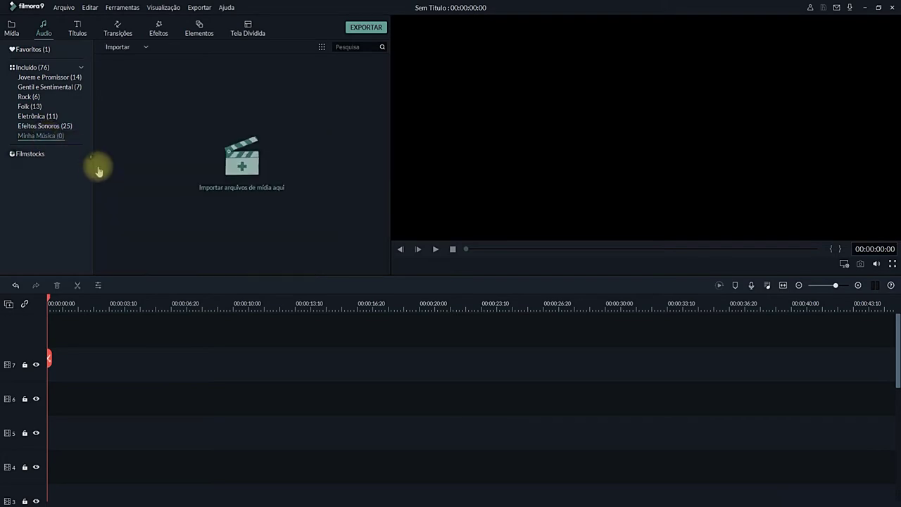
pyautogui.click(43, 67)
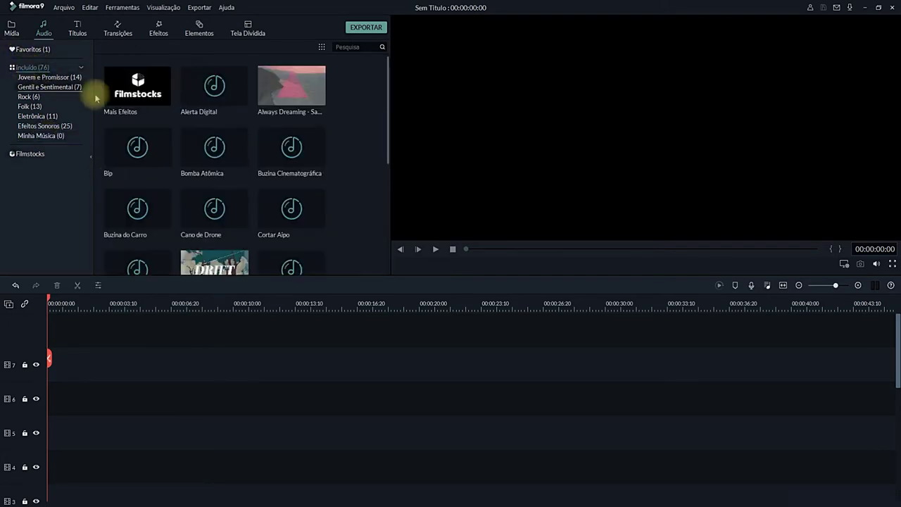
pyautogui.click(44, 77)
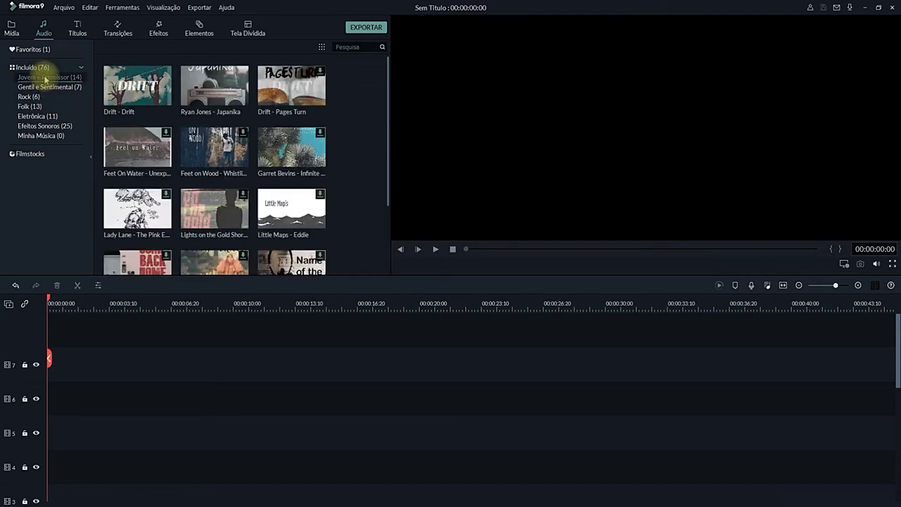
# Browse all included title templates, from the credits through the openers and lower thirds to the last titles
pyautogui.click(75, 37)
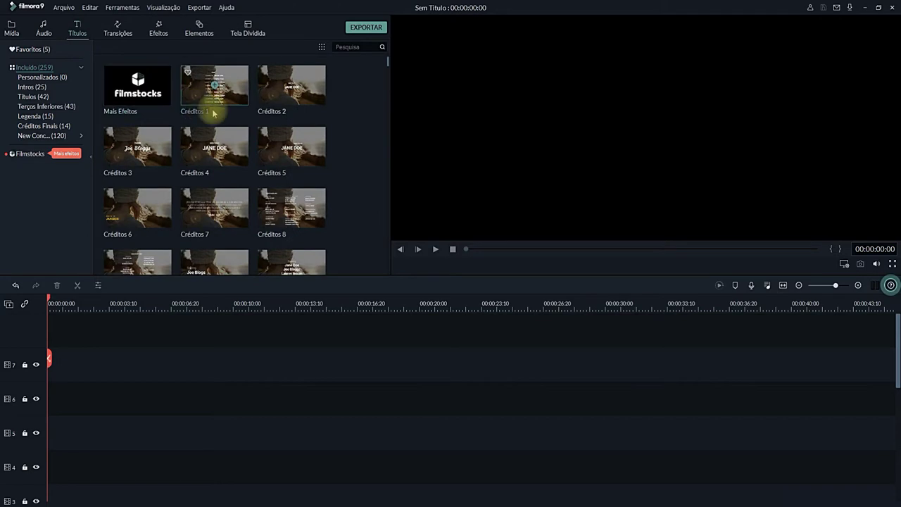
pyautogui.scroll(-5, 232, 117)
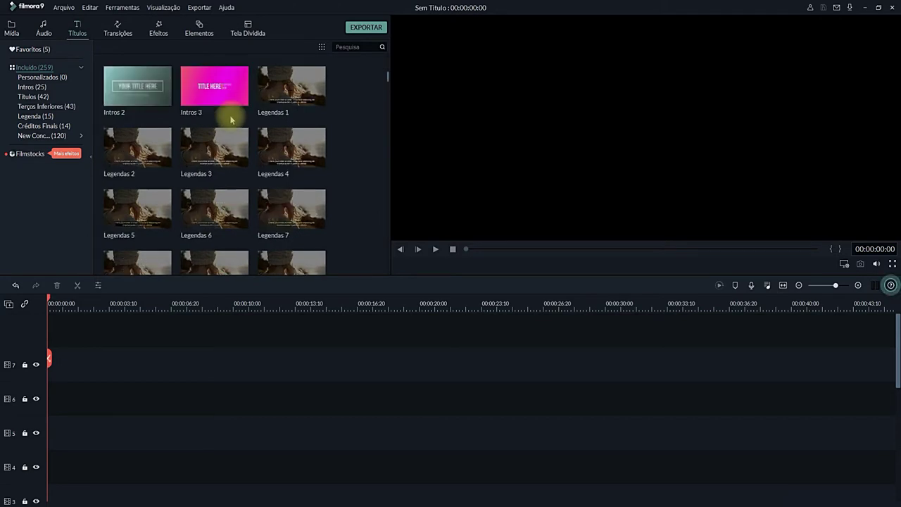
pyautogui.scroll(-10, 232, 120)
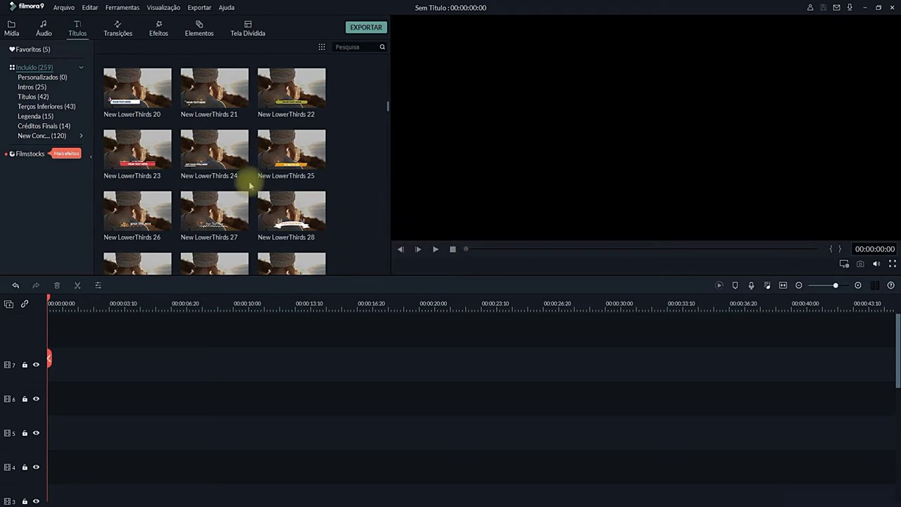
pyautogui.scroll(-10, 246, 181)
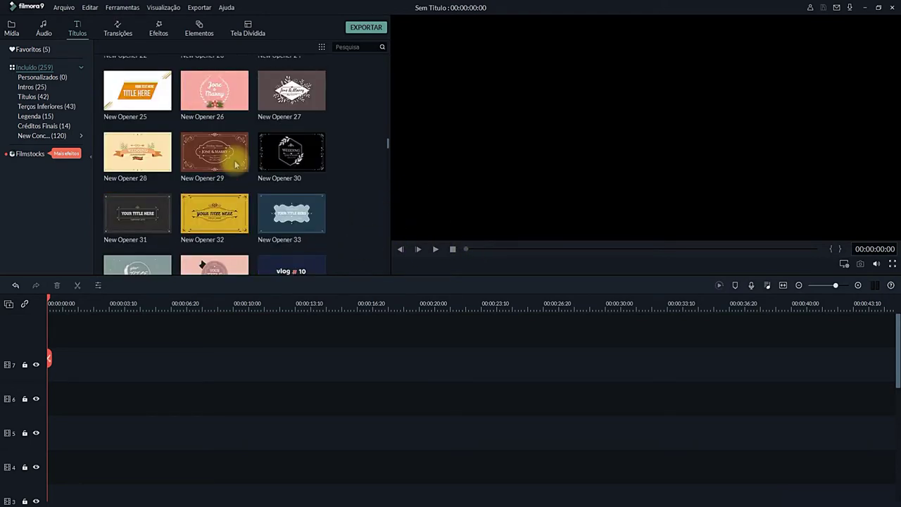
pyautogui.scroll(-5, 236, 165)
pyautogui.scroll(-10, 236, 169)
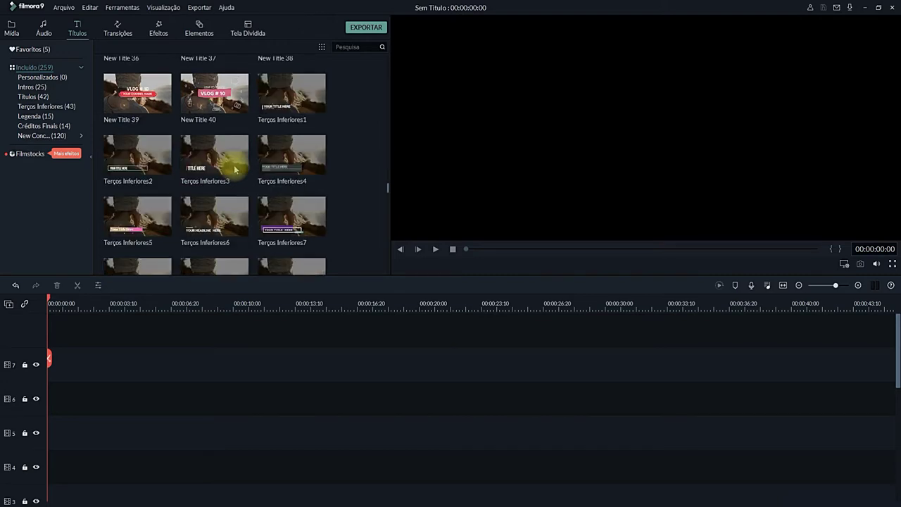
pyautogui.scroll(-20, 236, 169)
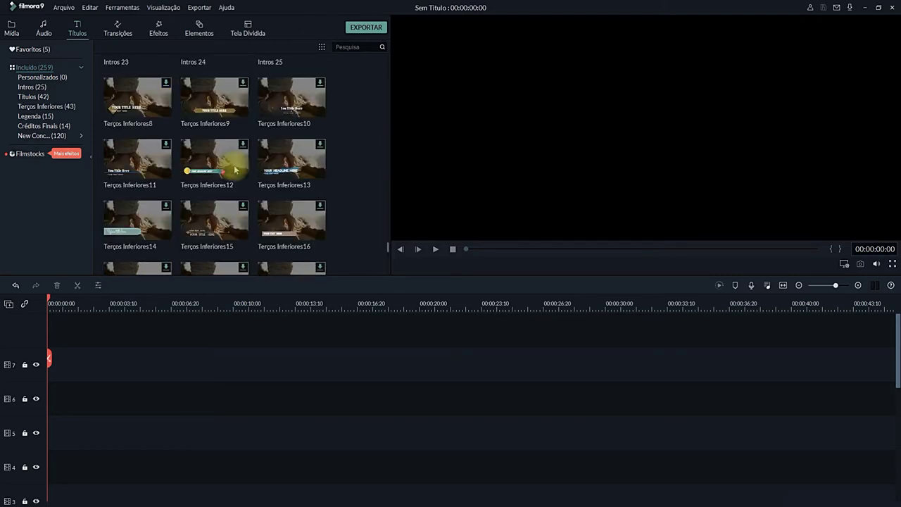
pyautogui.scroll(-3, 239, 170)
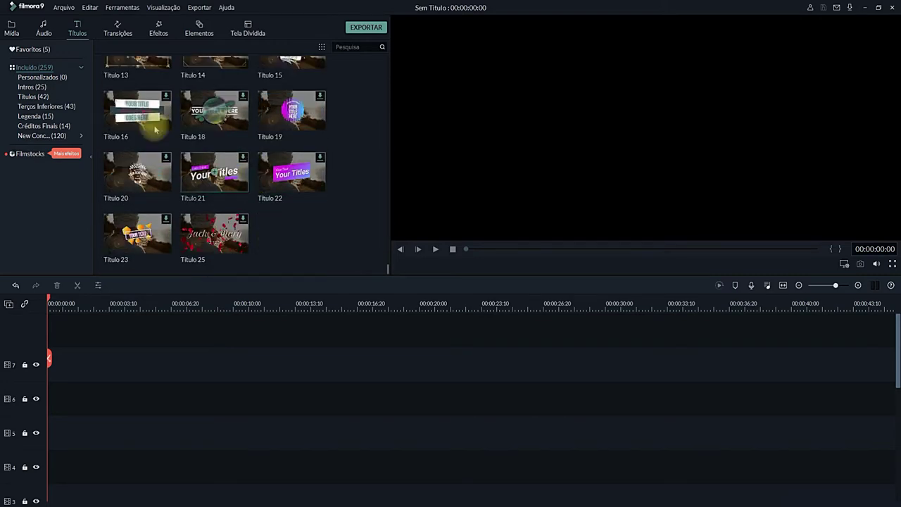
# Browse the included transitions library, from the Plain Shape and Linear designs through the basic wipes, rolls and zooms
pyautogui.click(118, 33)
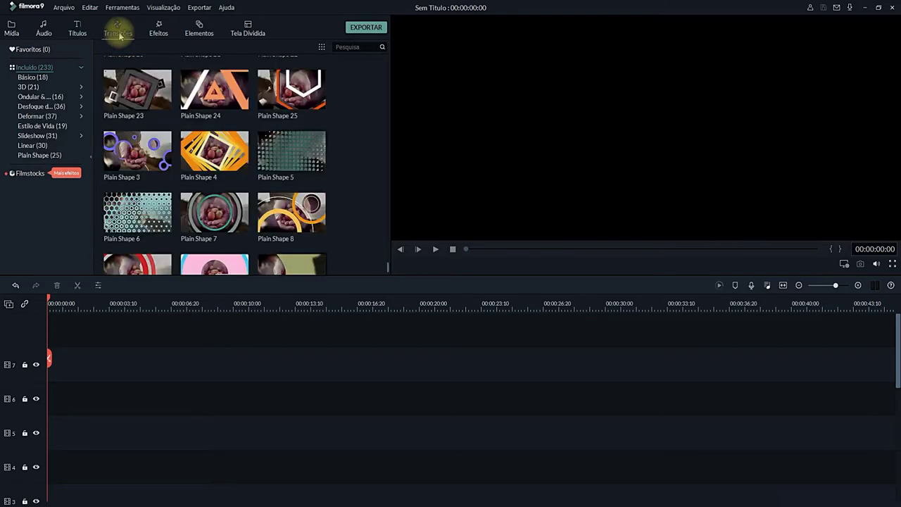
pyautogui.scroll(10, 282, 225)
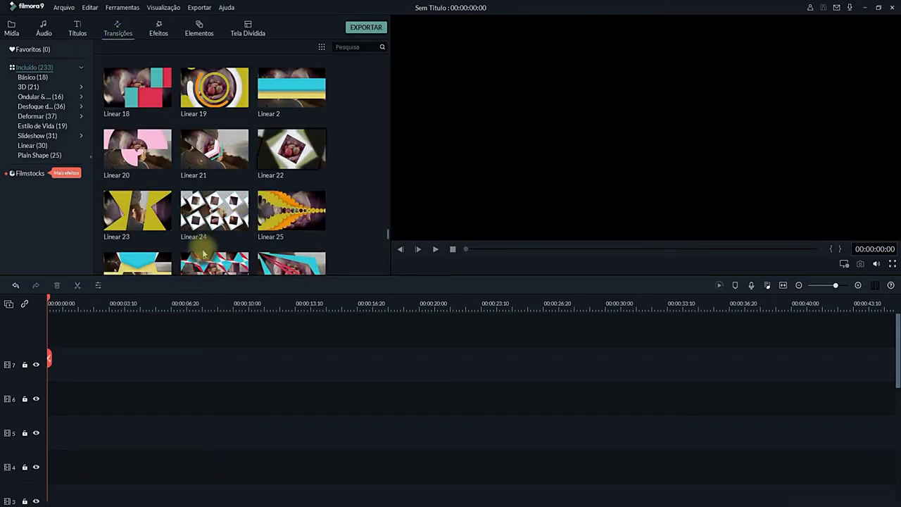
pyautogui.scroll(5, 176, 225)
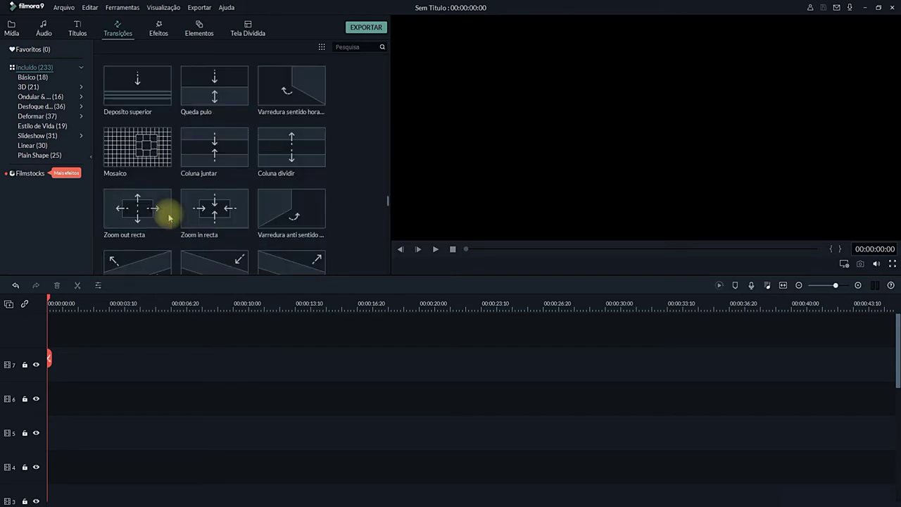
pyautogui.scroll(5, 225, 201)
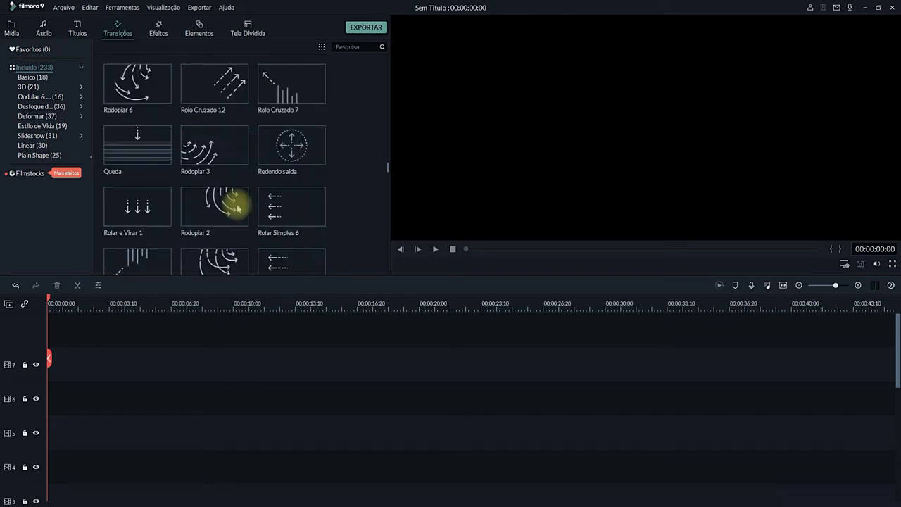
pyautogui.scroll(10, 239, 204)
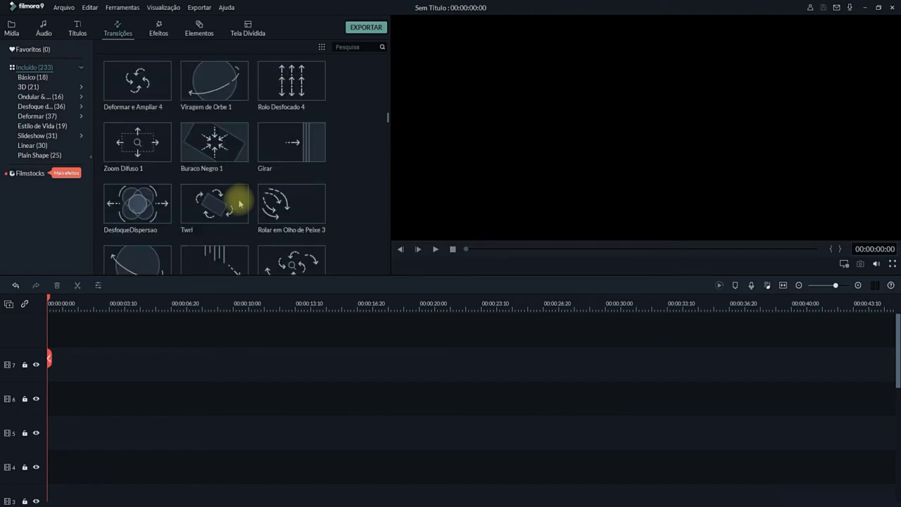
pyautogui.scroll(-10, 240, 203)
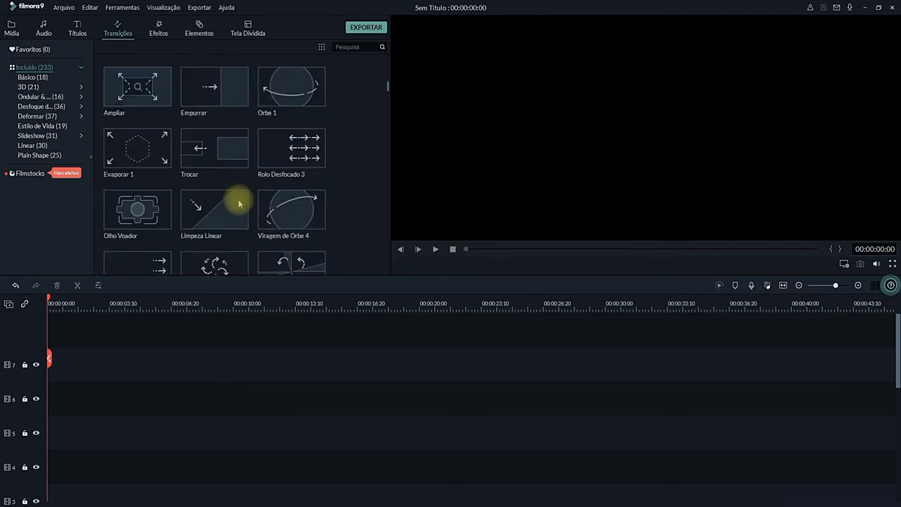
pyautogui.scroll(-3, 232, 207)
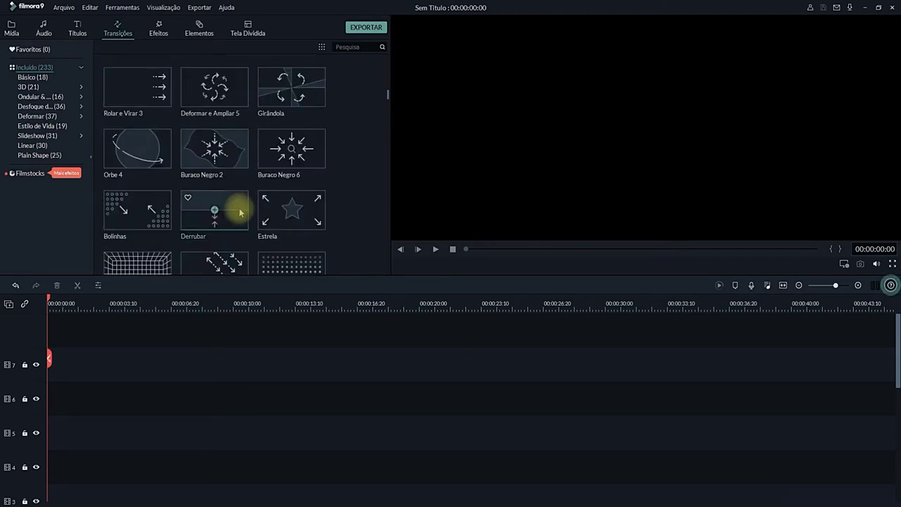
pyautogui.scroll(-12, 240, 211)
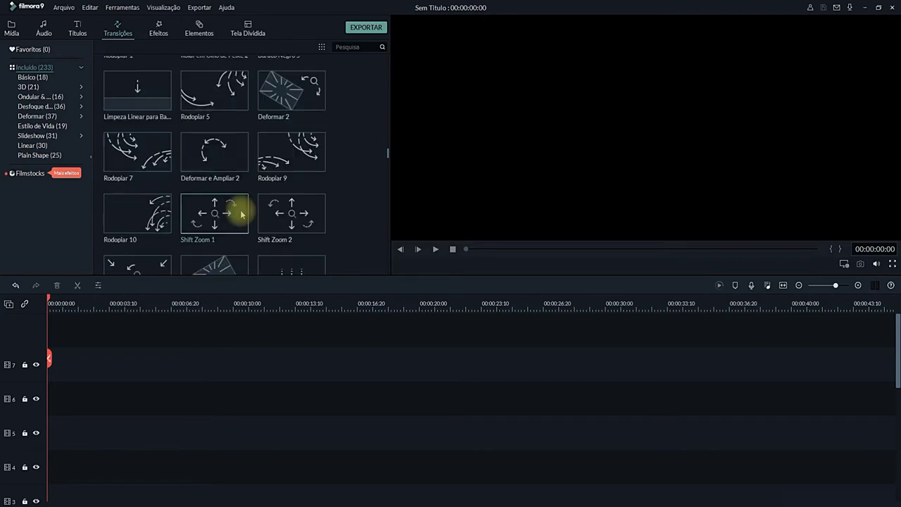
pyautogui.moveTo(263, 209)
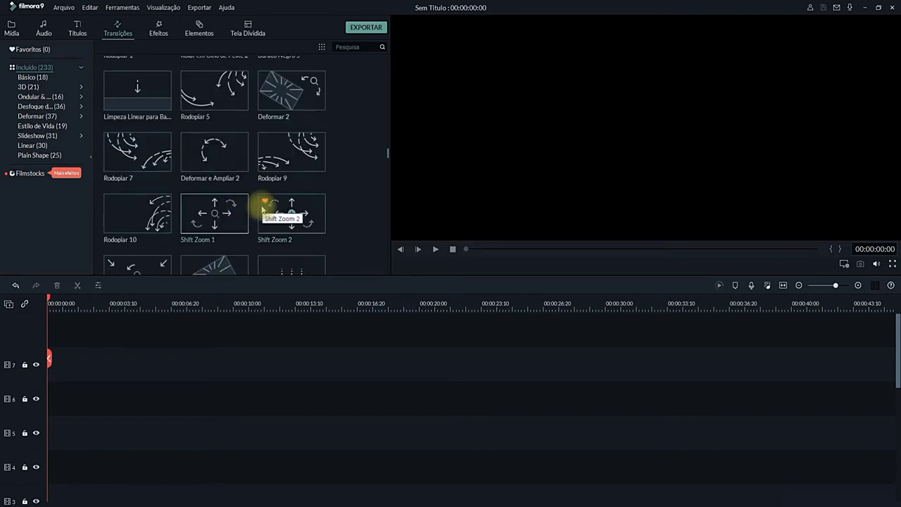
pyautogui.moveTo(211, 219)
pyautogui.scroll(-3, 297, 202)
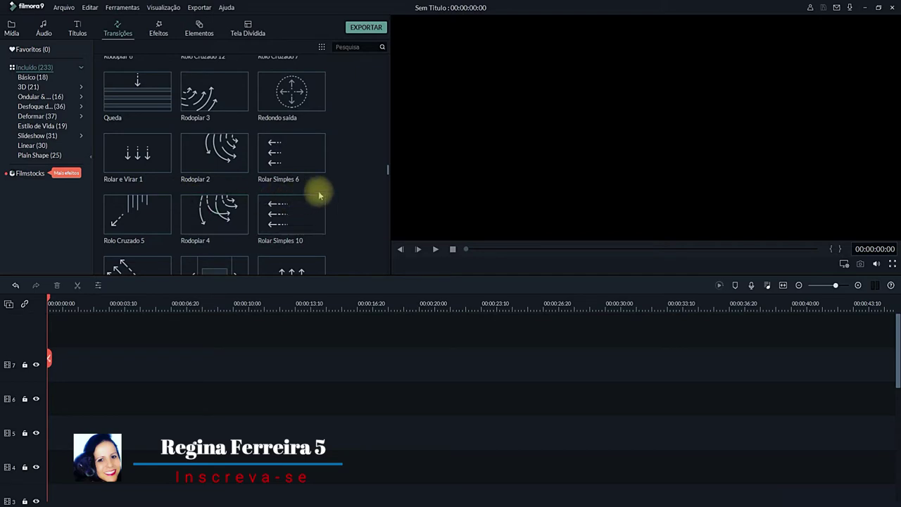
pyautogui.moveTo(317, 169)
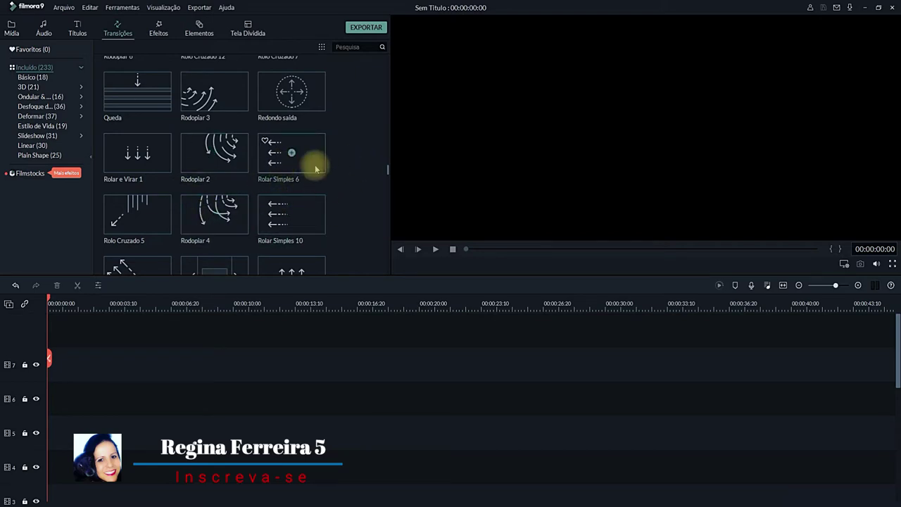
pyautogui.scroll(-15, 316, 169)
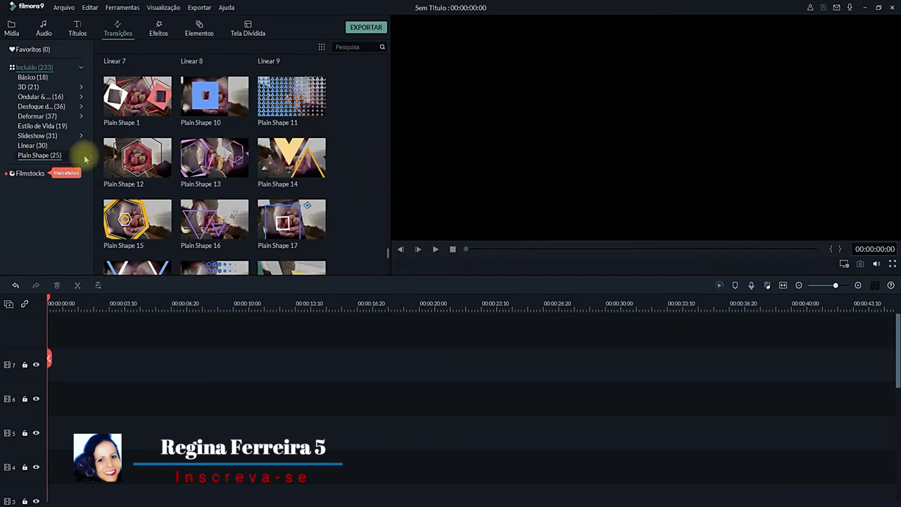
# Look through the included video effects, from 007 Series and Aberração Cromática to Barras Desfocadas and Bokeh 7
pyautogui.click(158, 29)
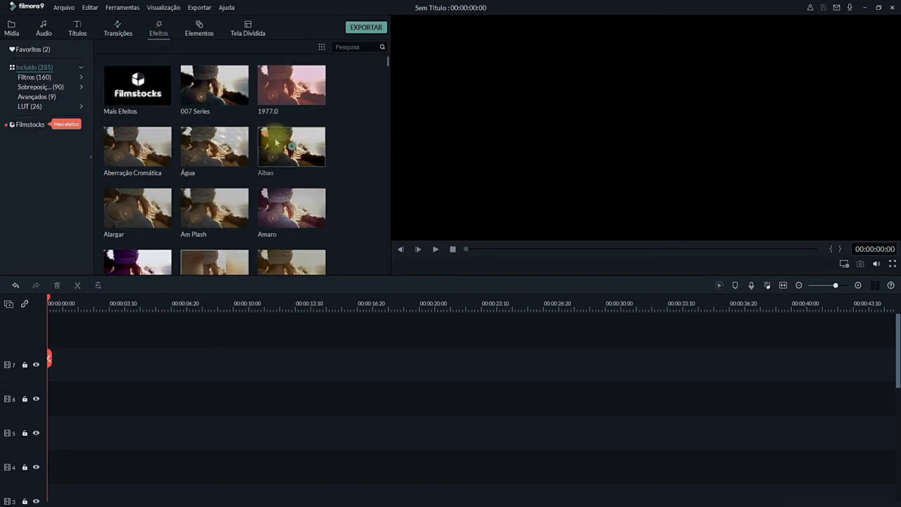
pyautogui.scroll(-5, 205, 120)
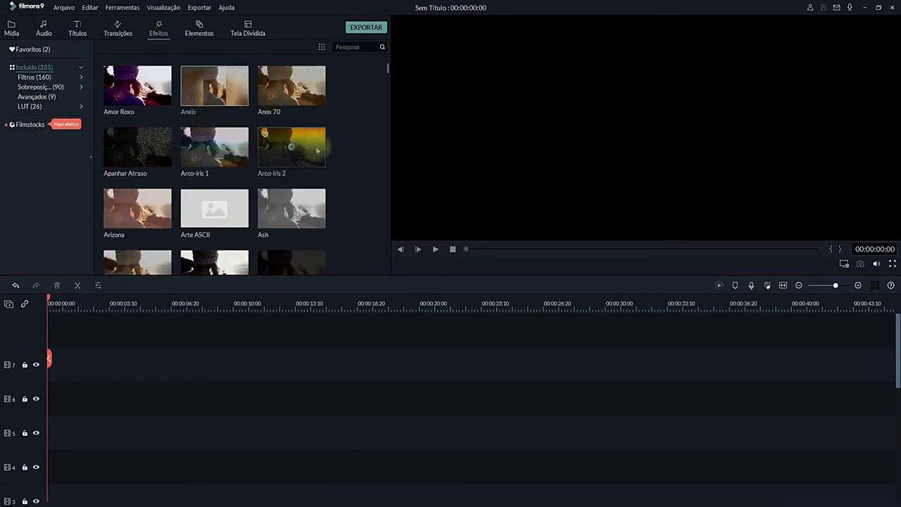
pyautogui.scroll(-4, 213, 146)
pyautogui.scroll(8, 226, 143)
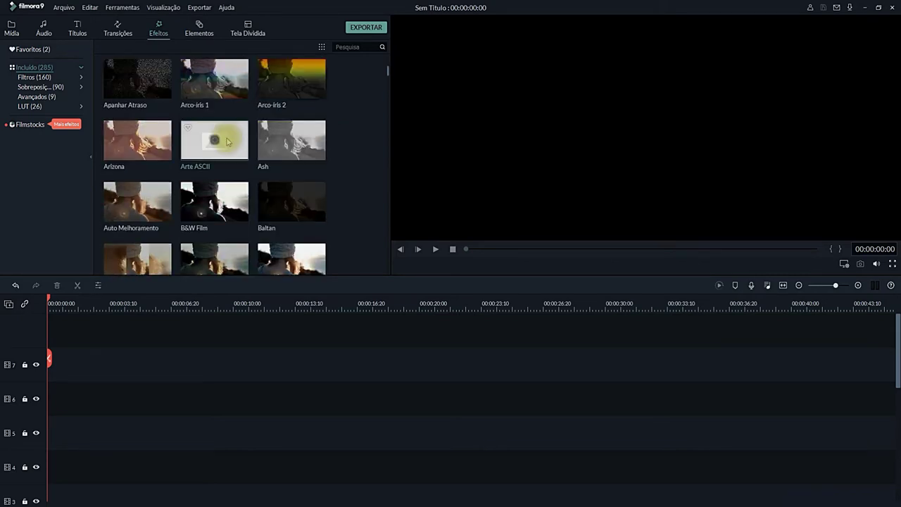
pyautogui.scroll(-5, 258, 203)
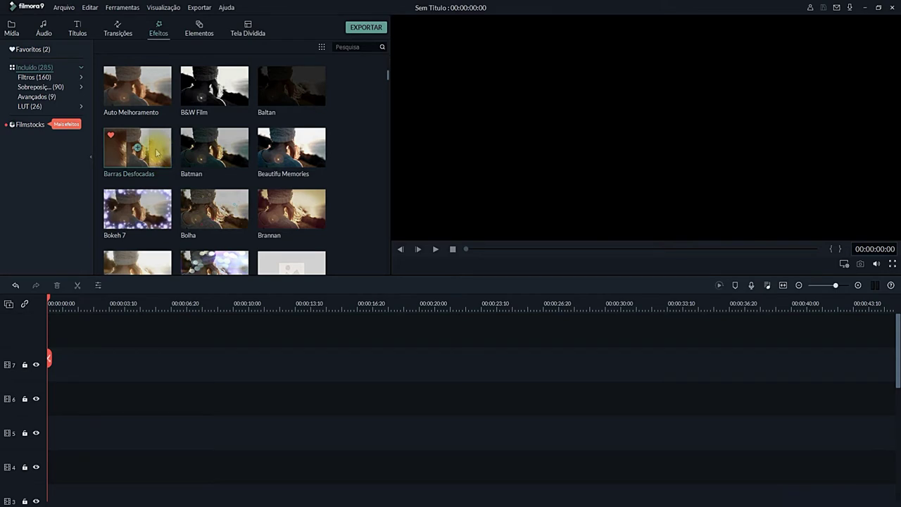
pyautogui.click(16, 26)
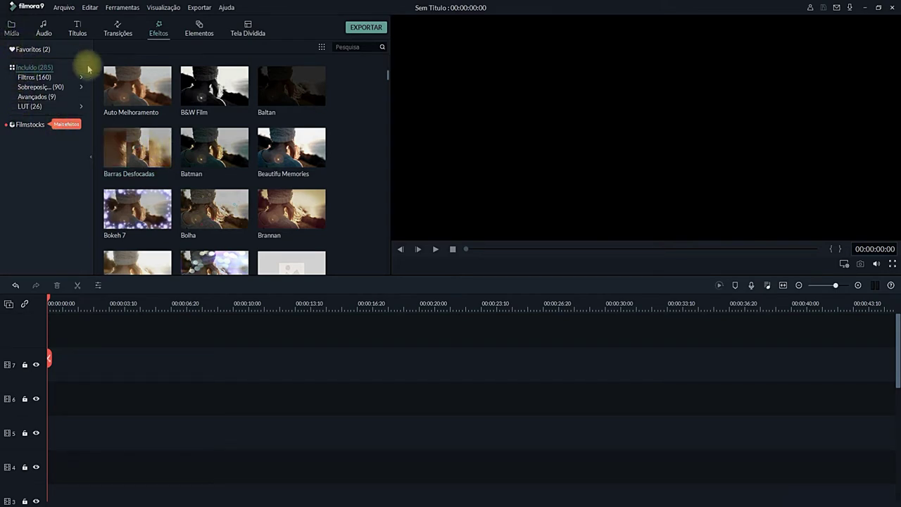
pyautogui.click(117, 46)
pyautogui.click(140, 62)
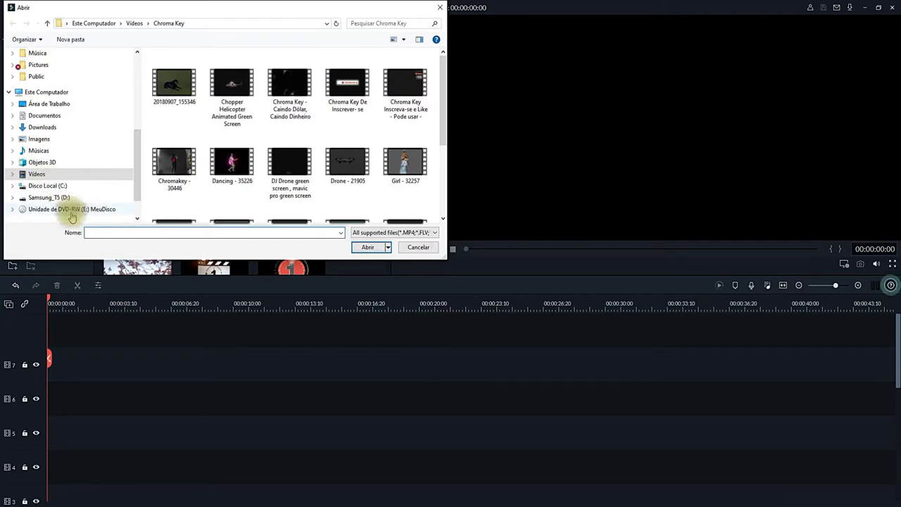
pyautogui.scroll(-12, 232, 161)
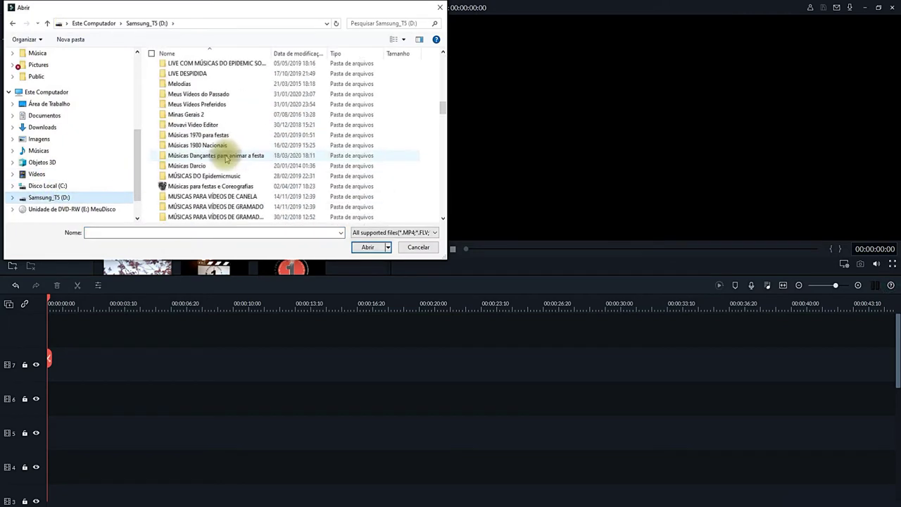
pyautogui.scroll(-15, 218, 169)
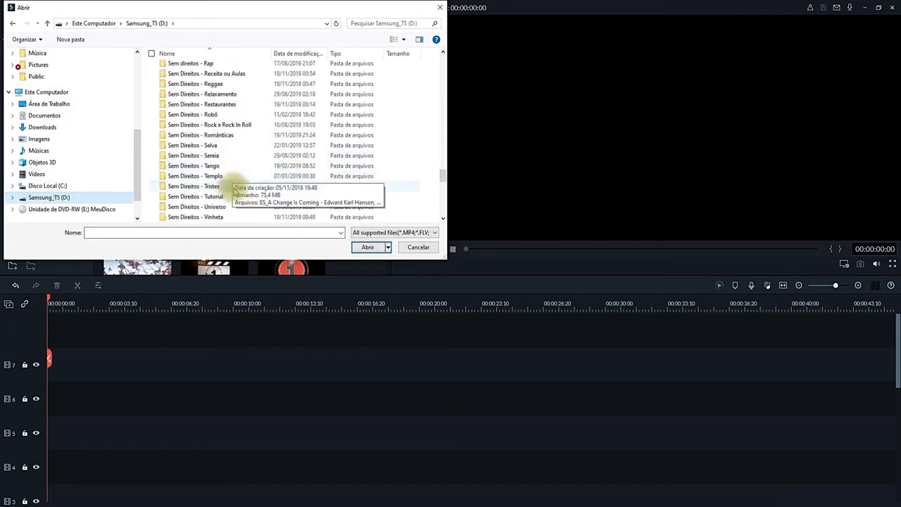
pyautogui.scroll(-4, 226, 169)
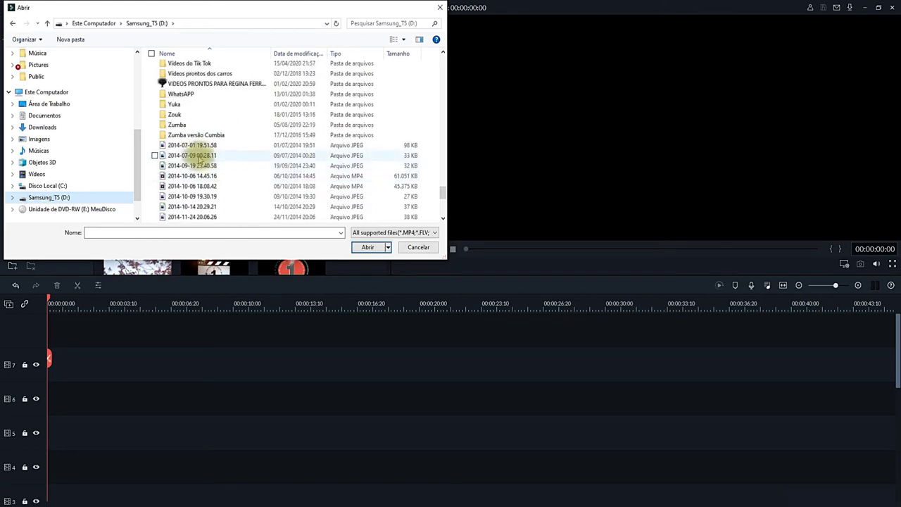
pyautogui.doubleClick(199, 116)
pyautogui.click(175, 77)
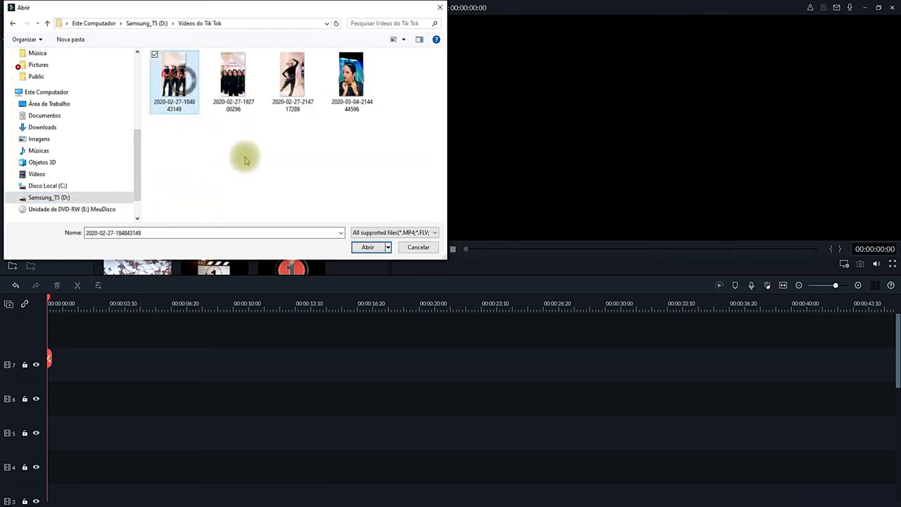
pyautogui.click(365, 247)
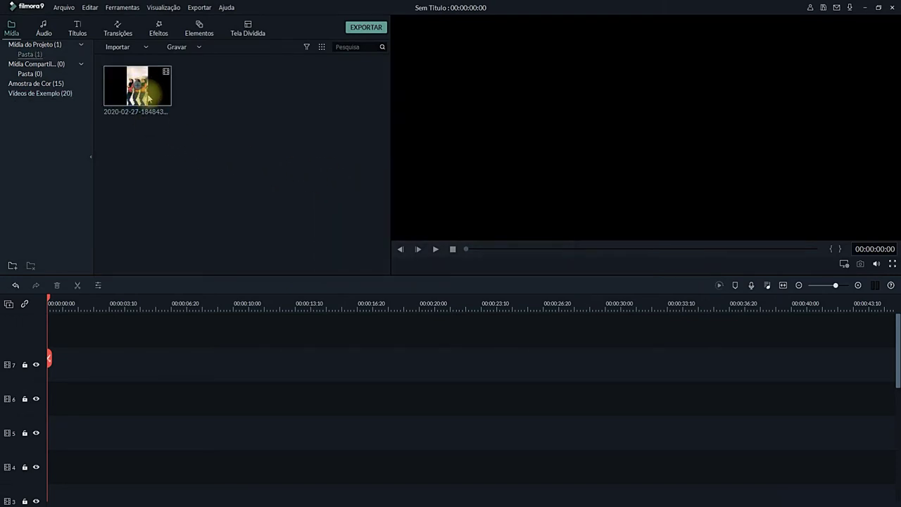
# Place the imported video at the start of the timeline, keeping the project settings at 1920 x 1080 30fps
pyautogui.moveTo(152, 85); pyautogui.dragTo(56, 343)
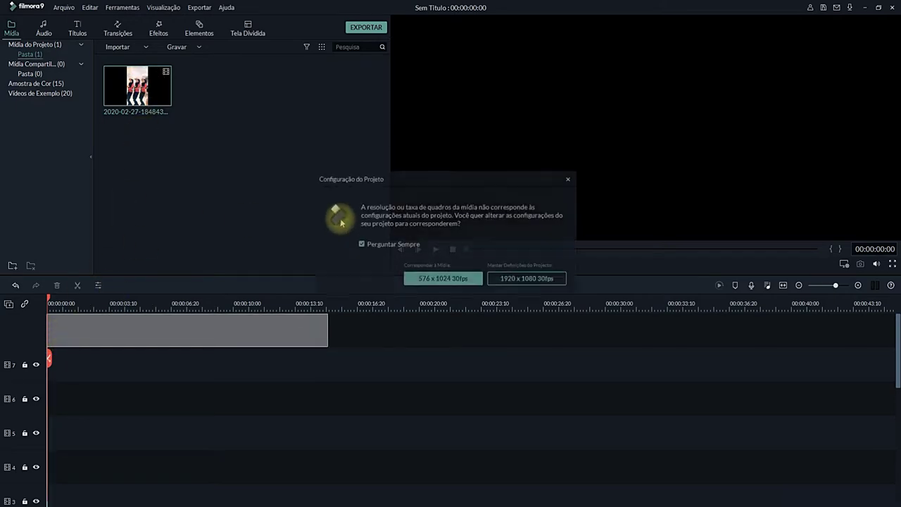
pyautogui.click(546, 282)
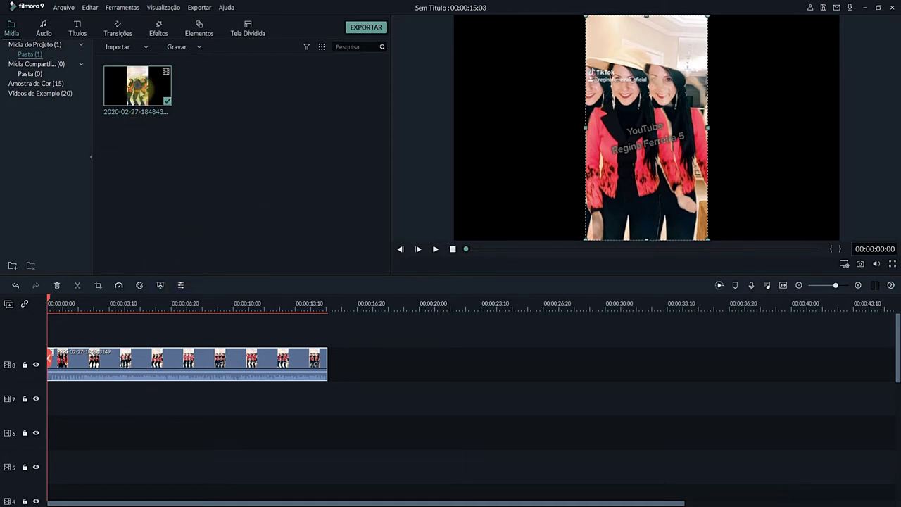
# Add the Anéis effect on the track above the video and extend it to the clip's full length
pyautogui.click(157, 35)
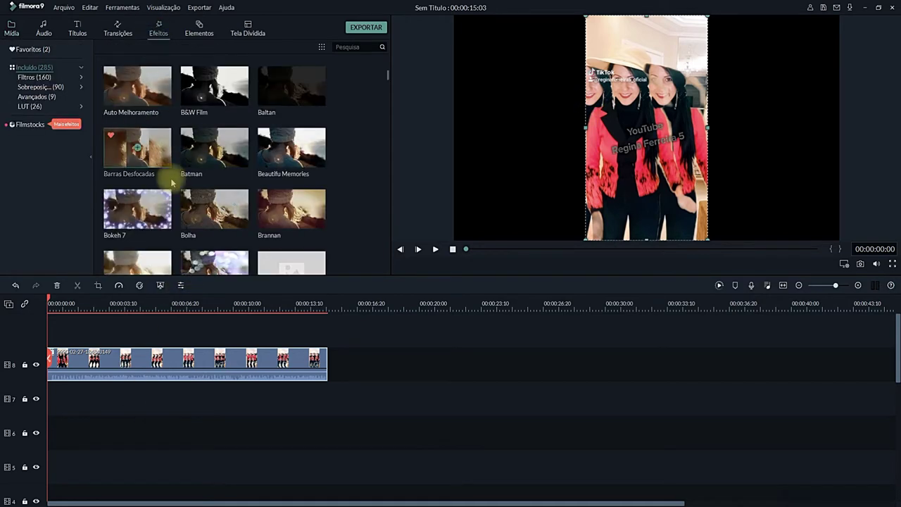
pyautogui.scroll(-3, 168, 165)
pyautogui.scroll(5, 141, 151)
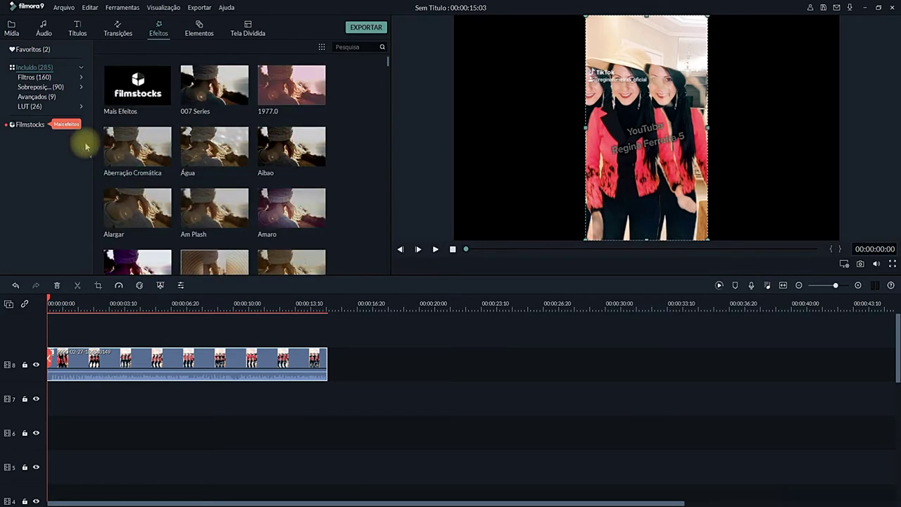
pyautogui.scroll(-3, 236, 202)
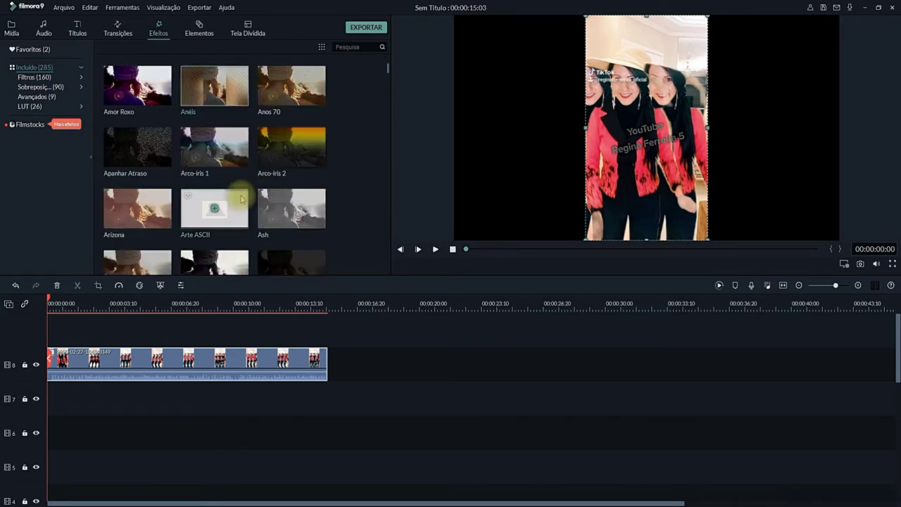
pyautogui.moveTo(233, 87); pyautogui.dragTo(51, 329)
pyautogui.moveTo(140, 371); pyautogui.dragTo(326, 362)
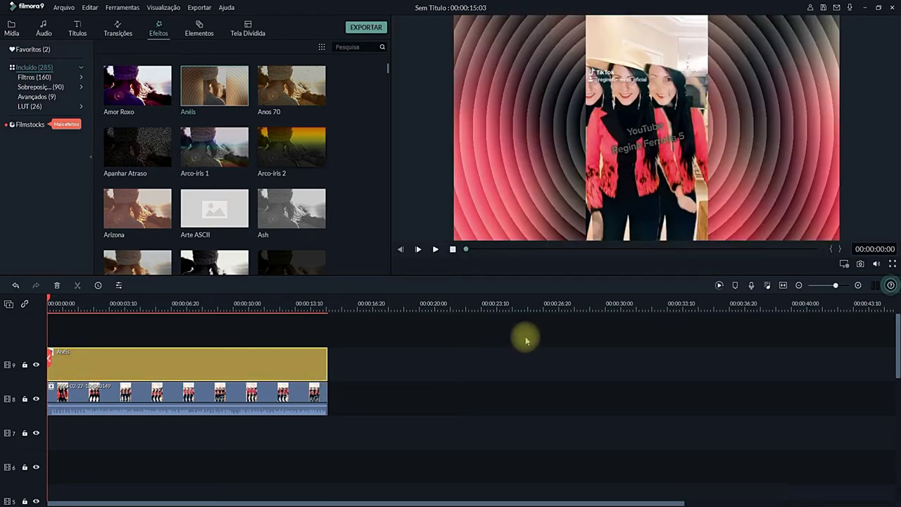
# Set the Anéis effect's Pena de Fundo to 0.00, Largura da Fonte to 0.68 and Luminosidade de Fundo to -52, and play the result
pyautogui.doubleClick(65, 368)
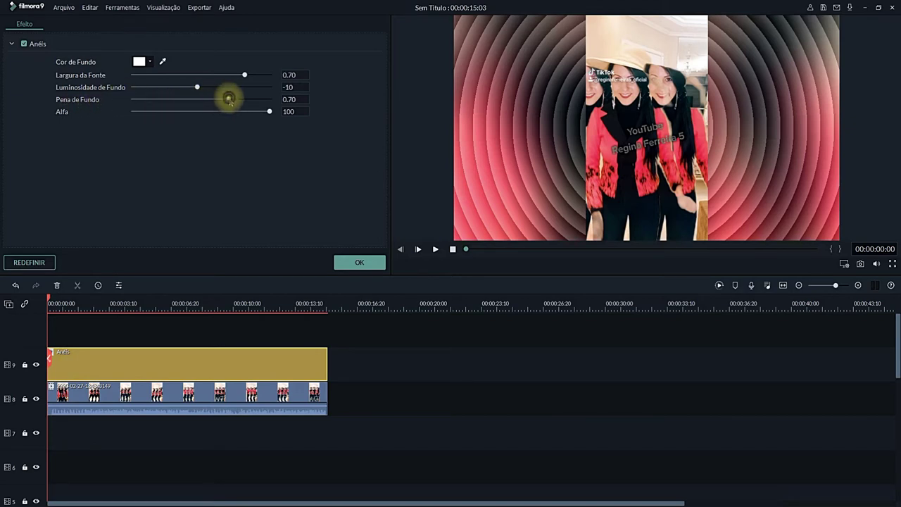
pyautogui.moveTo(229, 98); pyautogui.dragTo(114, 100)
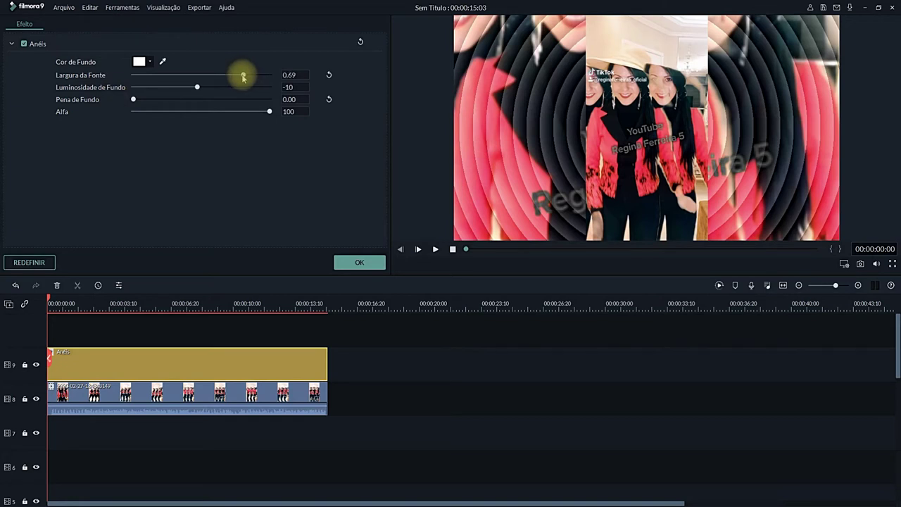
pyautogui.moveTo(243, 76); pyautogui.dragTo(182, 91)
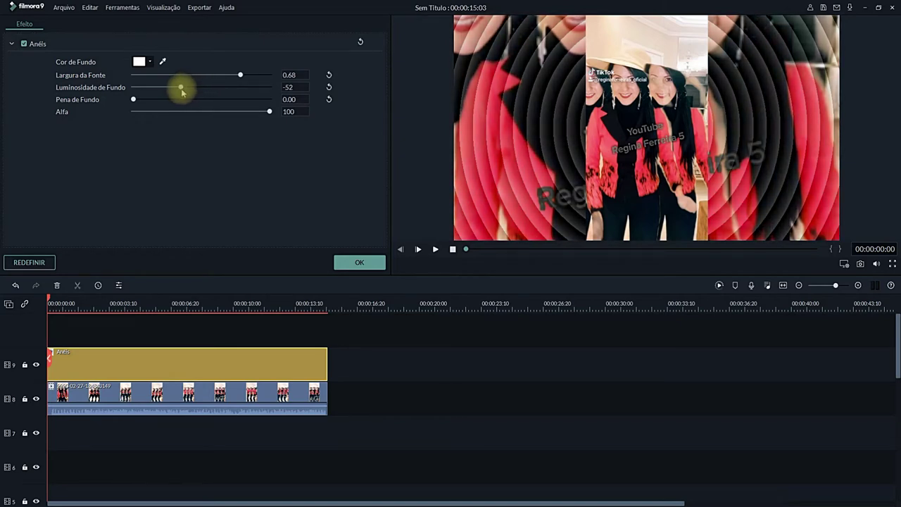
pyautogui.click(356, 262)
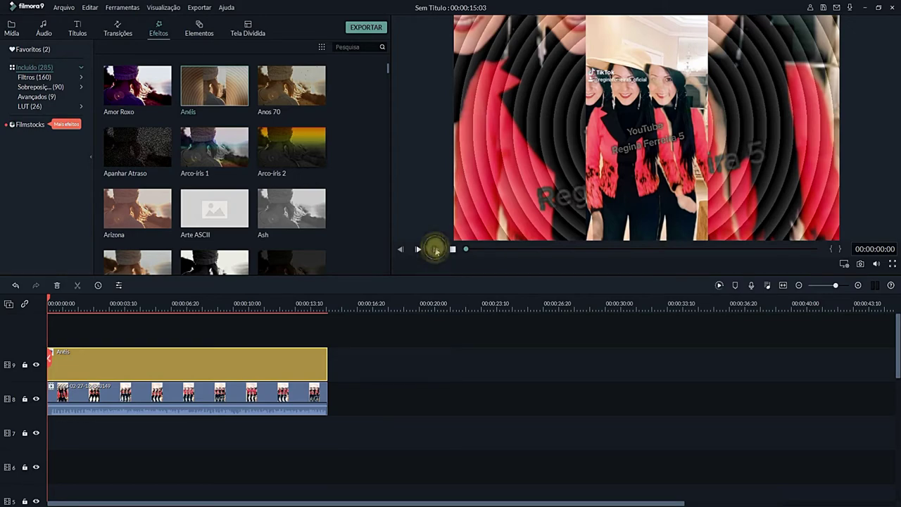
pyautogui.click(436, 250)
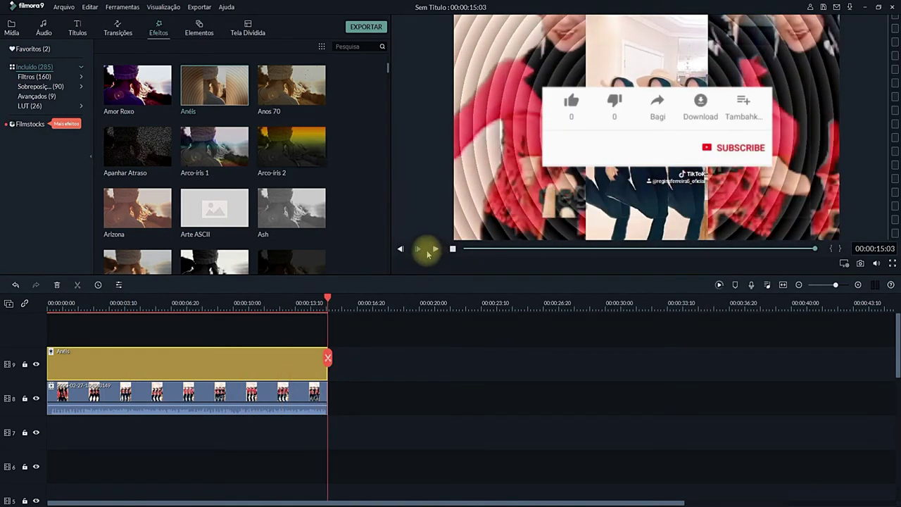
# Delete the Anéis effect and the video clip from the timeline
pyautogui.click(226, 364)
pyautogui.press('Delete')
pyautogui.click(201, 387)
pyautogui.press('Delete')
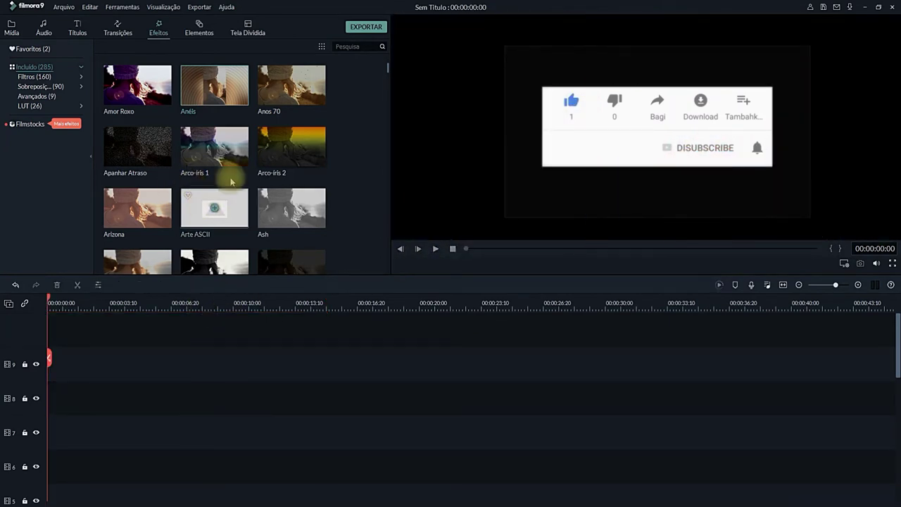
# View the favourite effects and look through the entire included Elementos library
pyautogui.click(33, 49)
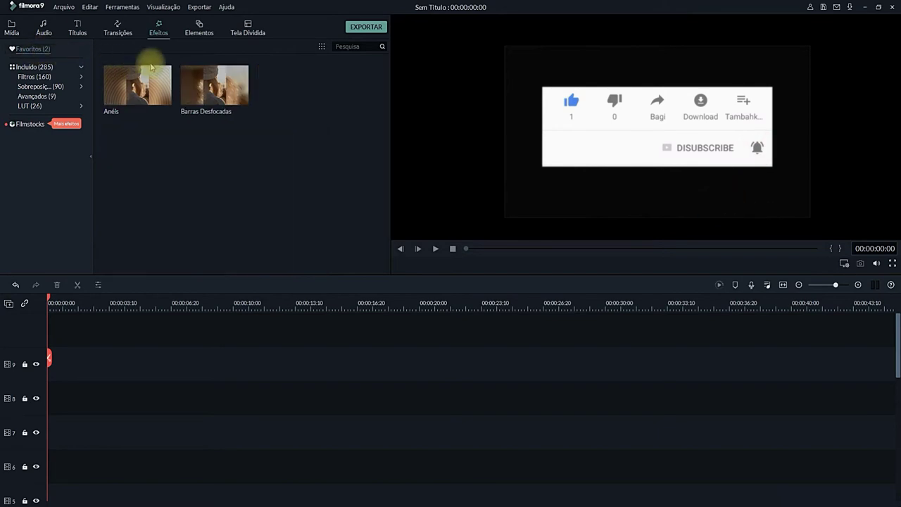
pyautogui.click(200, 34)
pyautogui.scroll(-3, 222, 114)
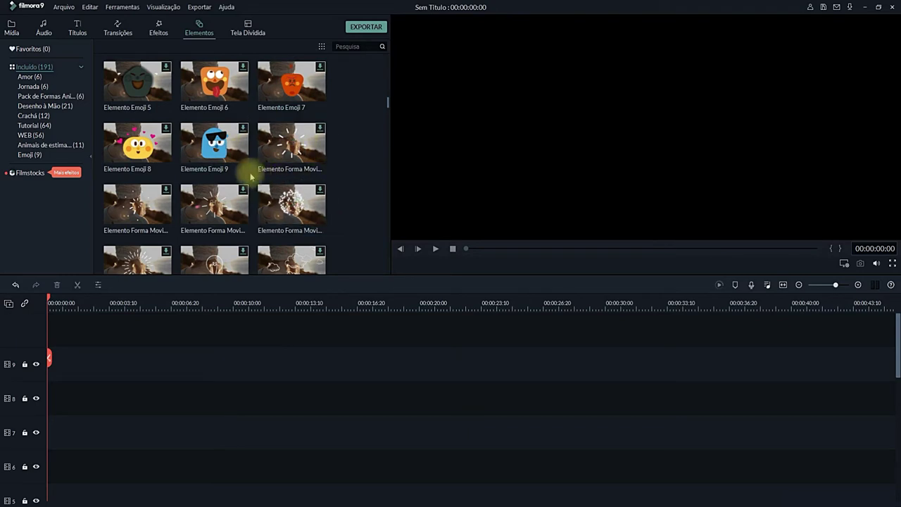
pyautogui.scroll(-5, 273, 197)
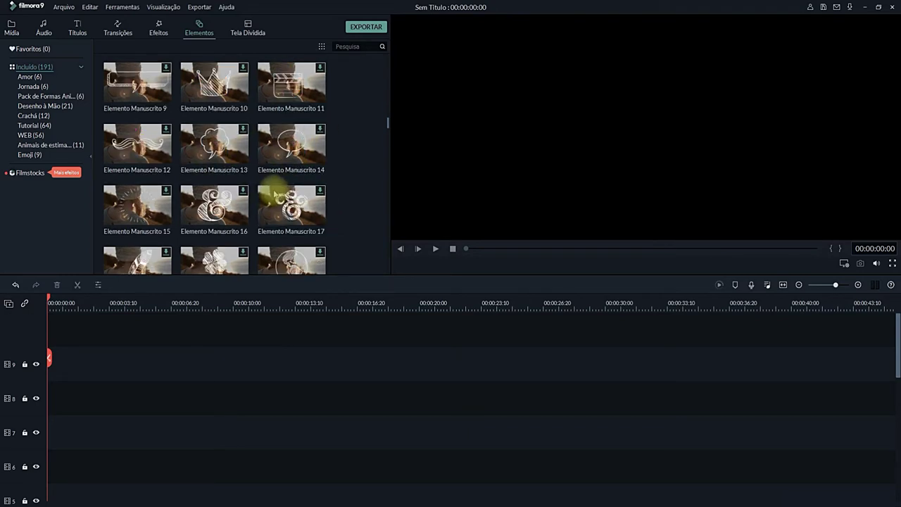
pyautogui.scroll(-6, 271, 179)
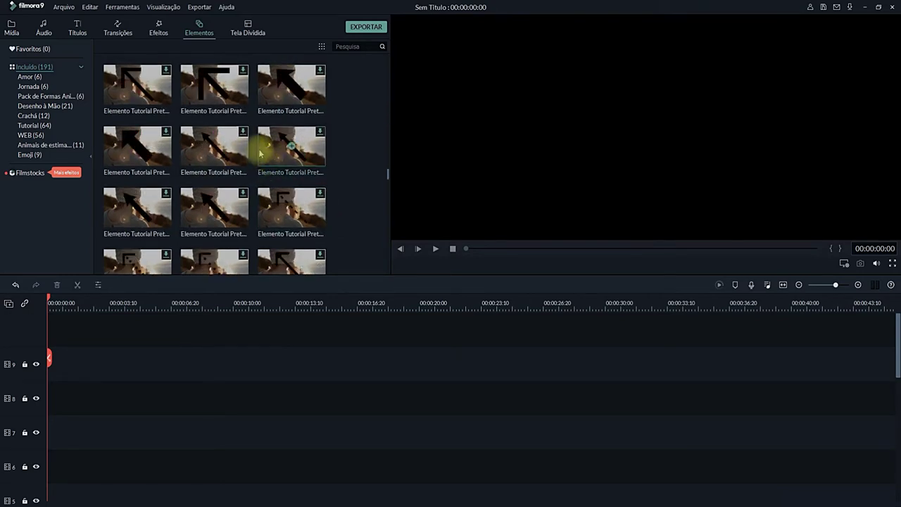
pyautogui.scroll(-5, 229, 197)
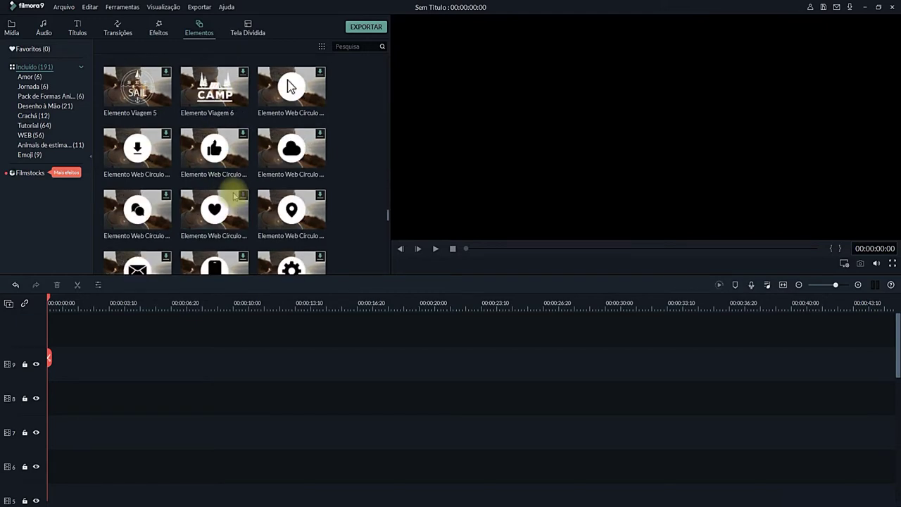
pyautogui.scroll(-6, 225, 200)
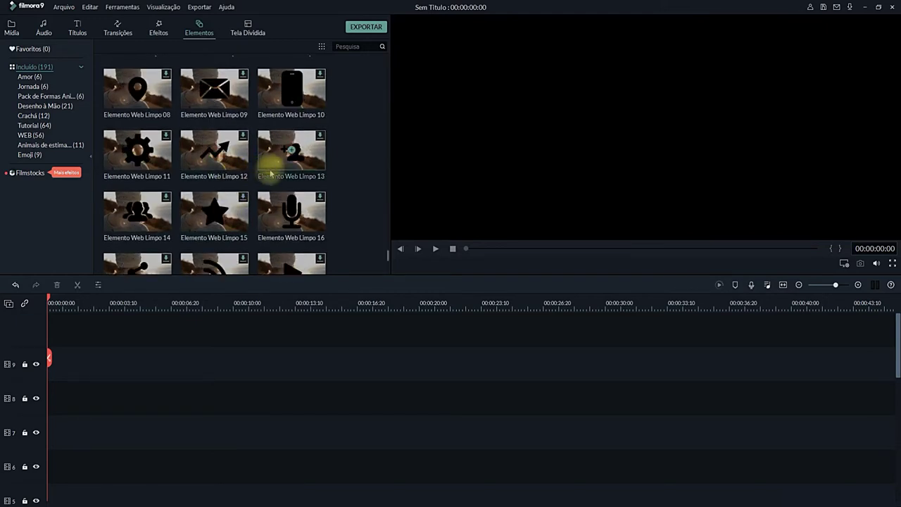
pyautogui.scroll(-3, 262, 182)
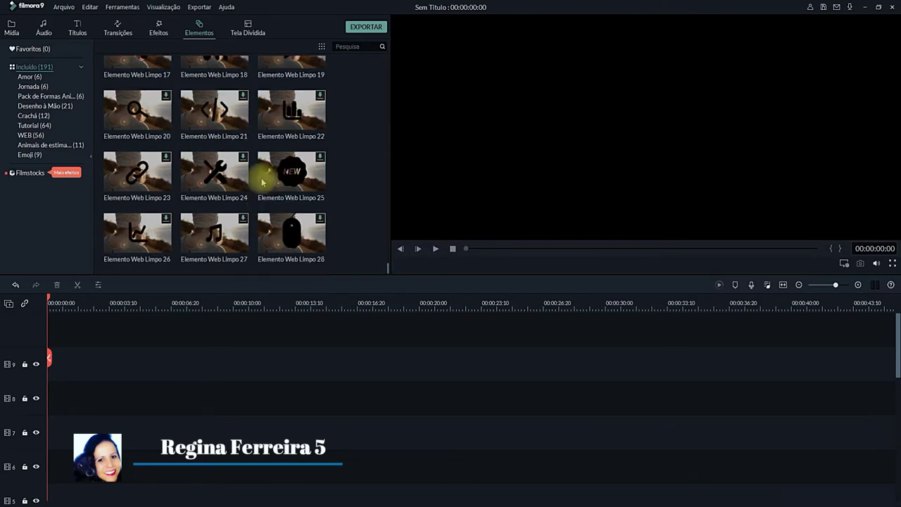
pyautogui.scroll(10, 252, 186)
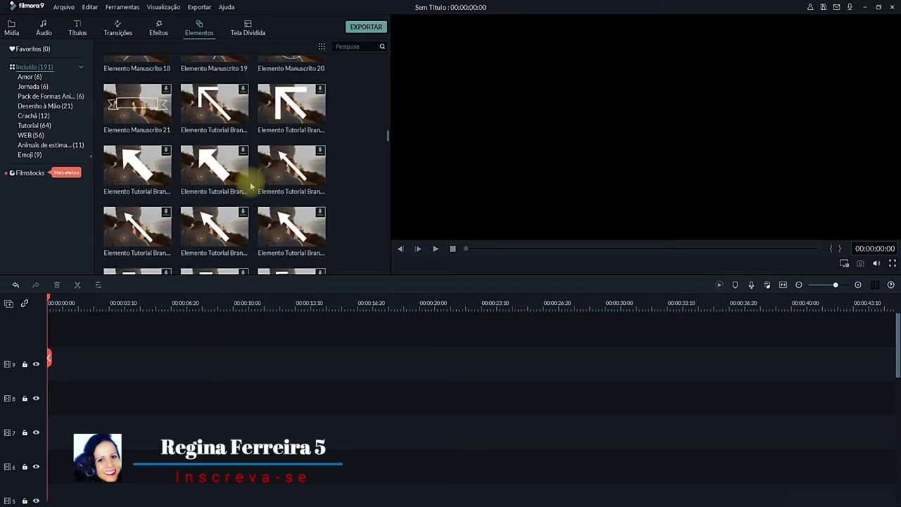
pyautogui.scroll(15, 249, 184)
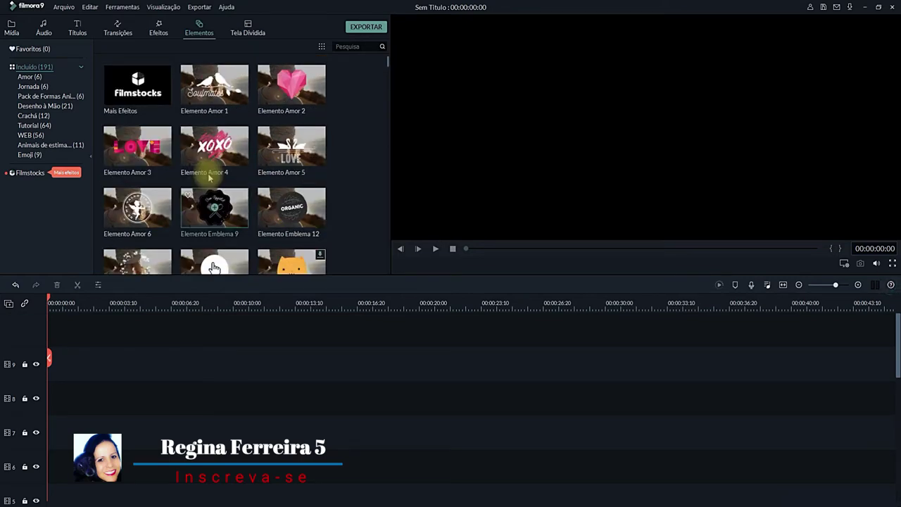
# Open the Tela Dividida library and preview the four-part layout with one large pane beside three stacked panes
pyautogui.click(249, 27)
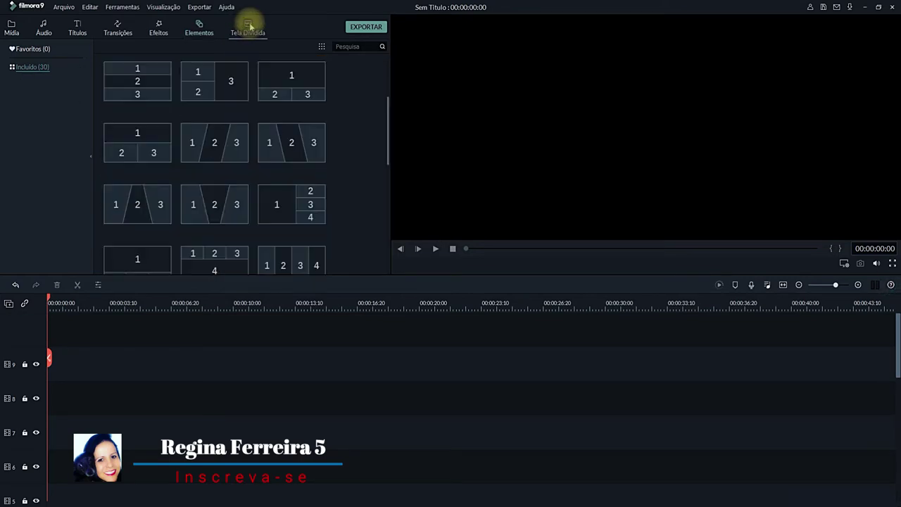
pyautogui.moveTo(220, 100)
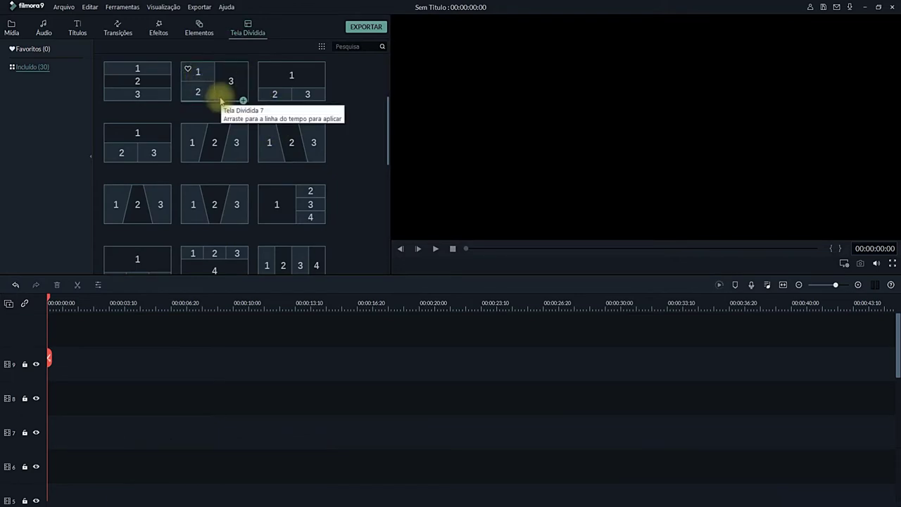
pyautogui.moveTo(285, 210)
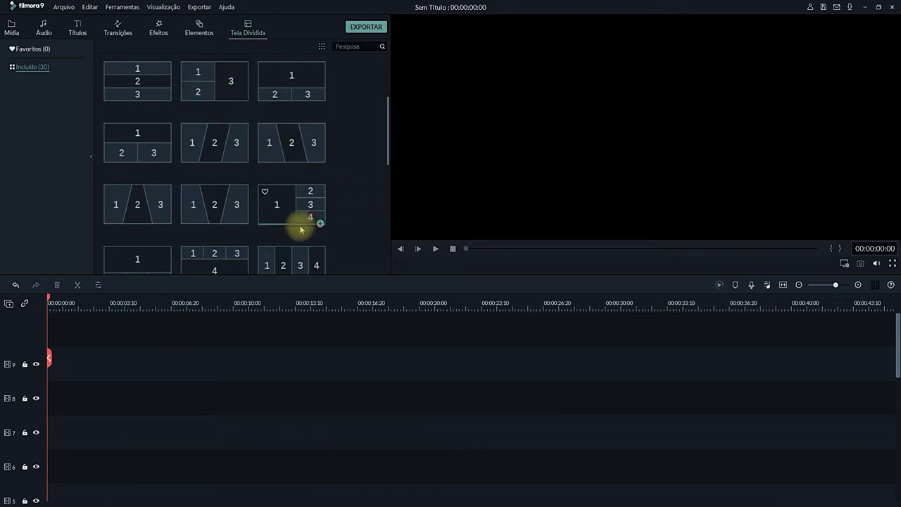
pyautogui.click(285, 210)
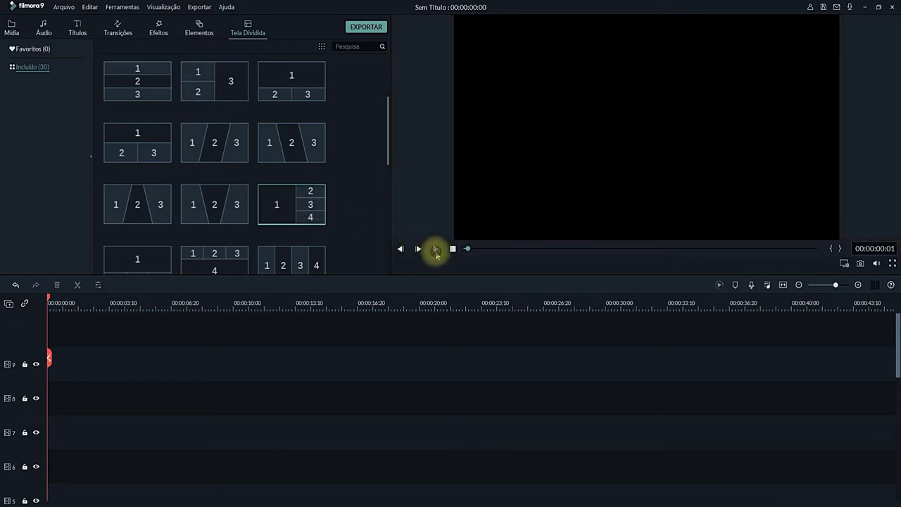
pyautogui.click(436, 248)
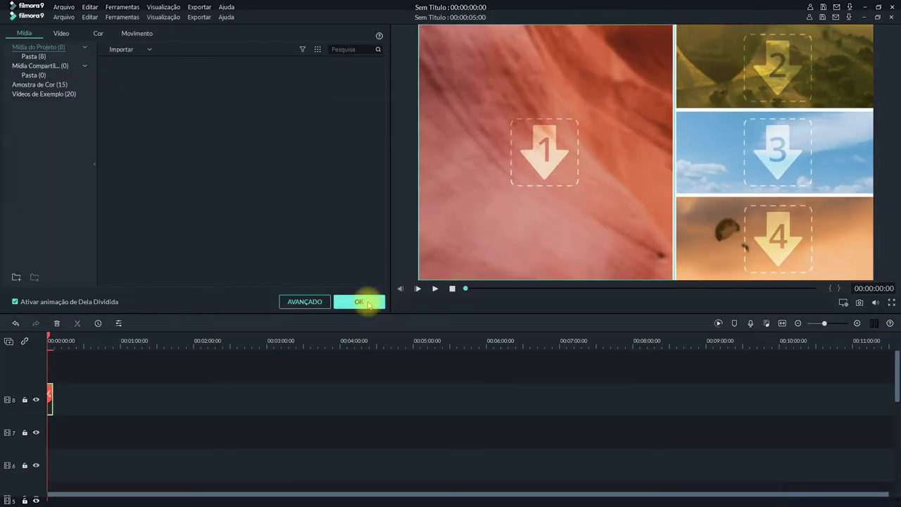
# Accept the four-part split-screen setup on the timeline and play the composition with its four images
pyautogui.click(360, 302)
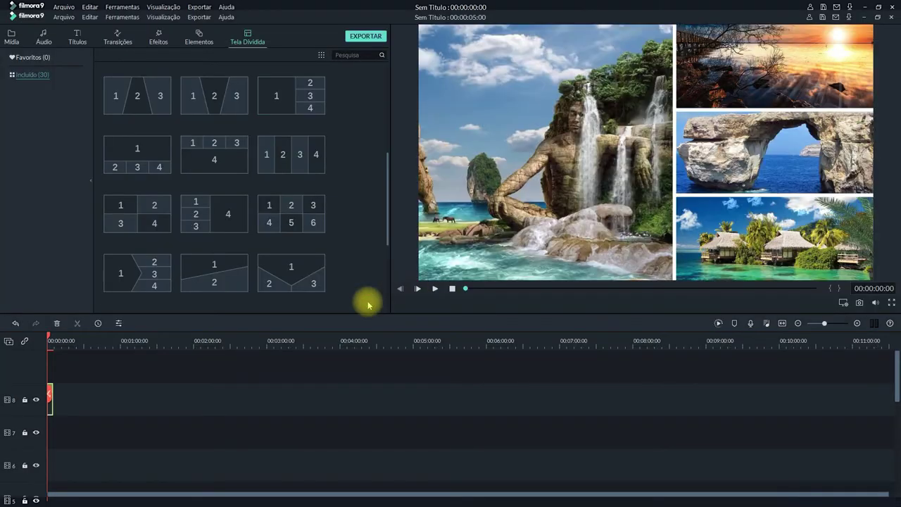
pyautogui.click(435, 290)
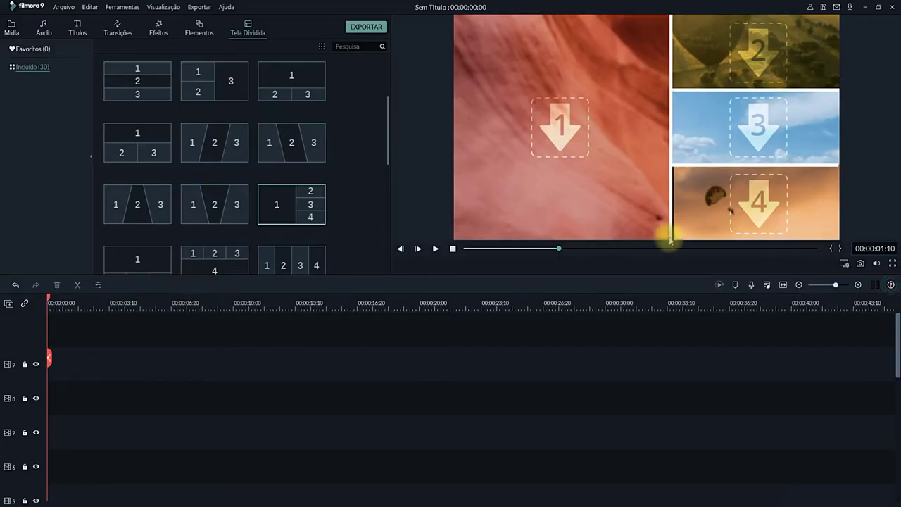
# Preview the four-part split-screen layout divided by an X into triangular panes
pyautogui.scroll(-5, 220, 167)
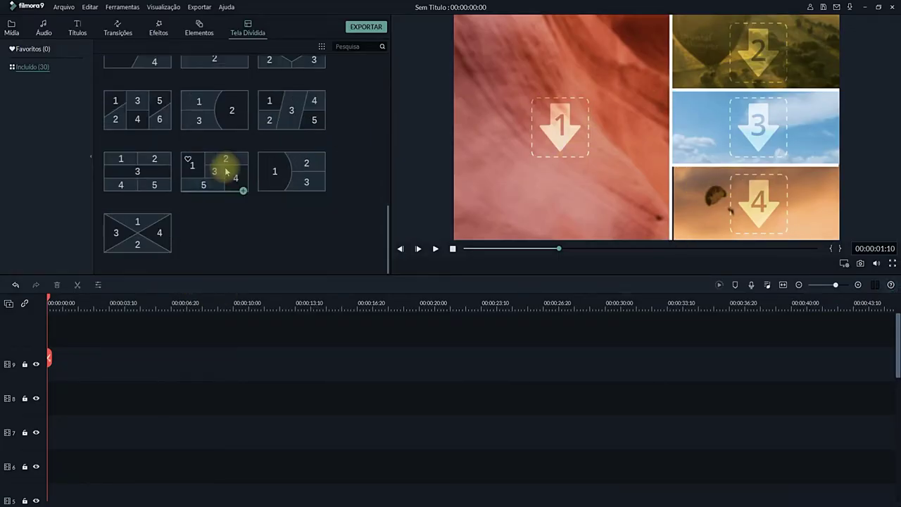
pyautogui.click(140, 240)
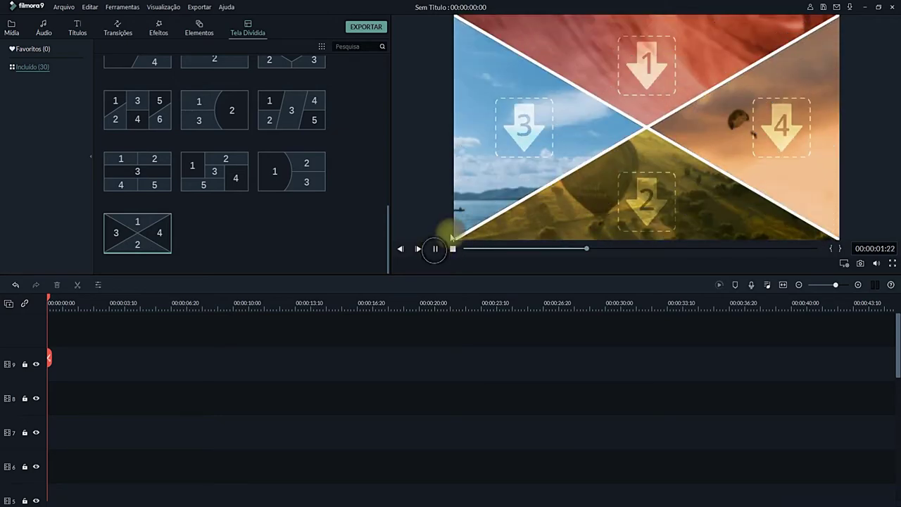
pyautogui.click(435, 249)
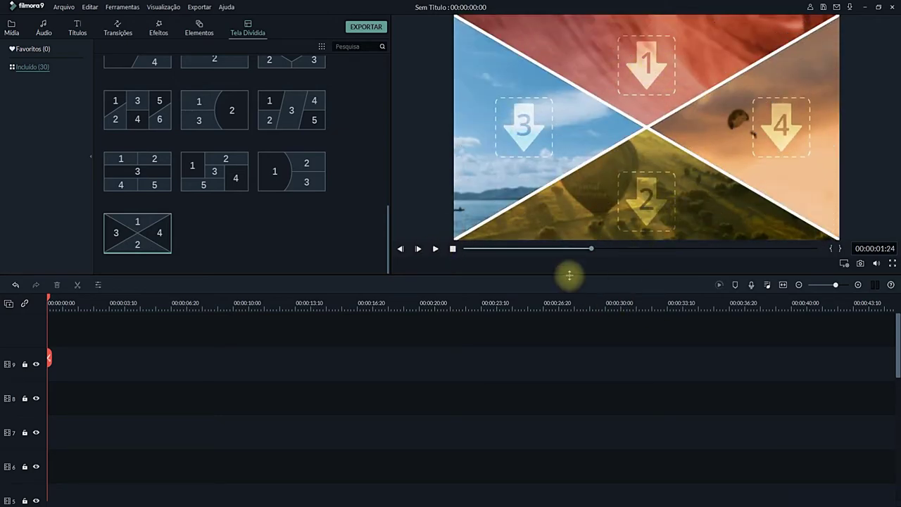
# Change the project's aspect ratio to 1:1 (Instagram) at 1080 x 1080 and play the X-shaped layout in it
pyautogui.click(845, 264)
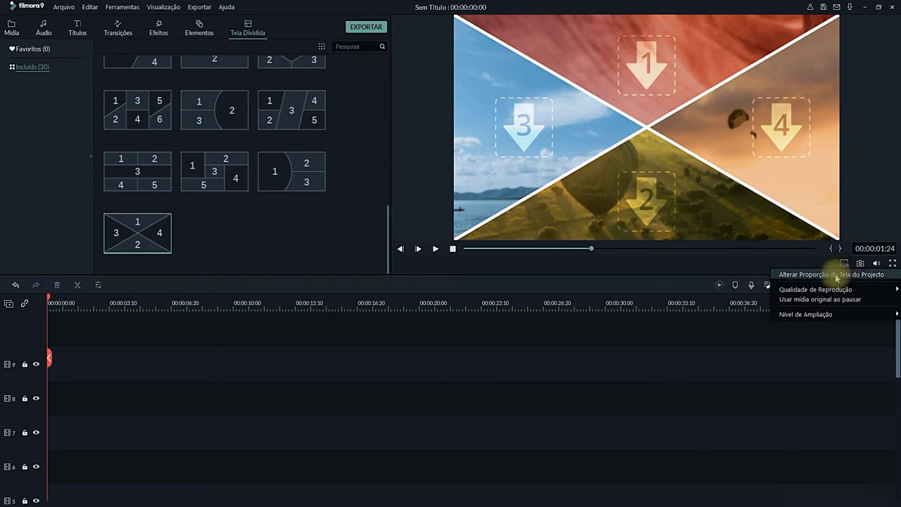
pyautogui.click(836, 274)
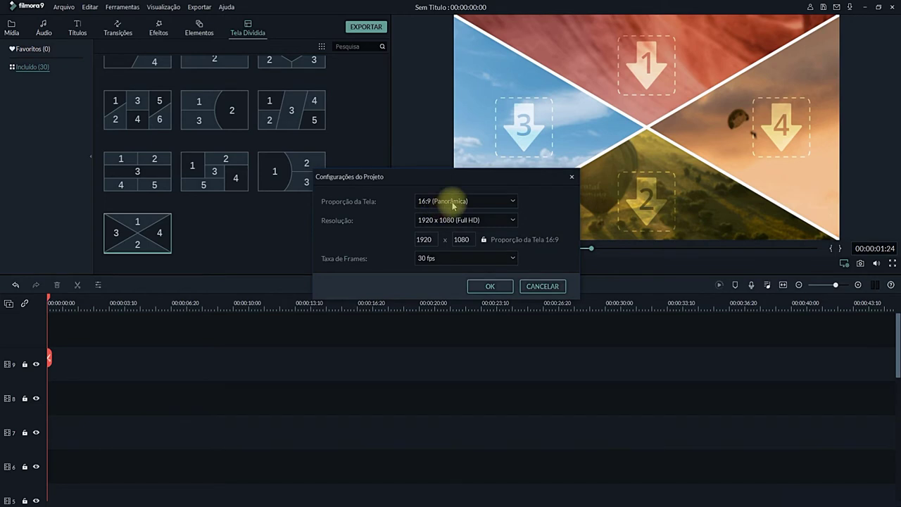
pyautogui.click(452, 202)
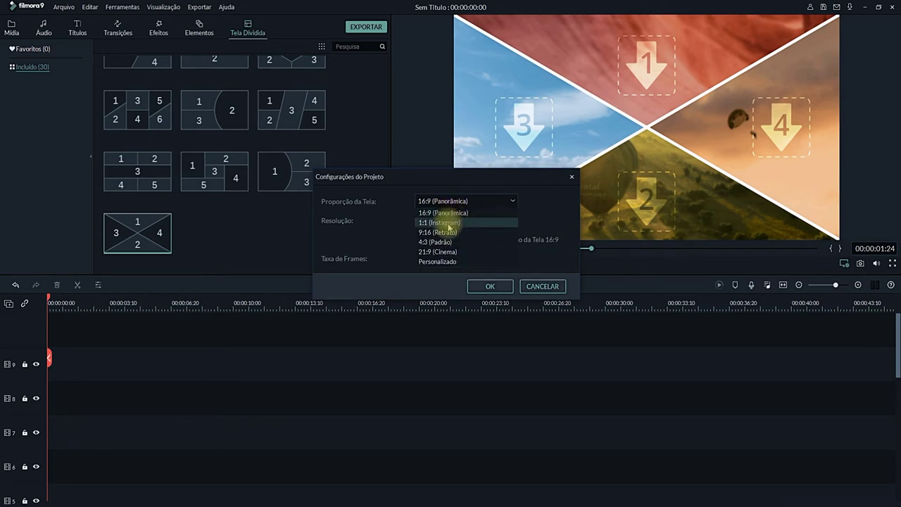
pyautogui.click(444, 222)
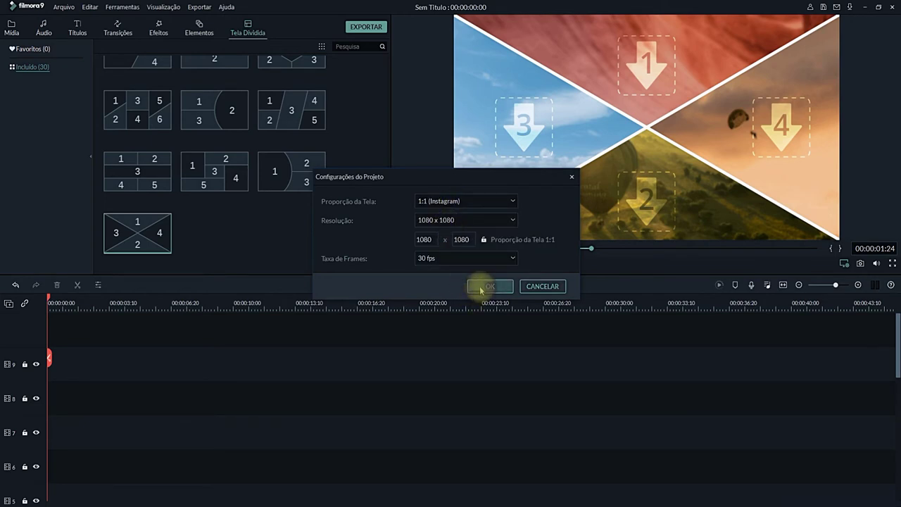
pyautogui.click(482, 288)
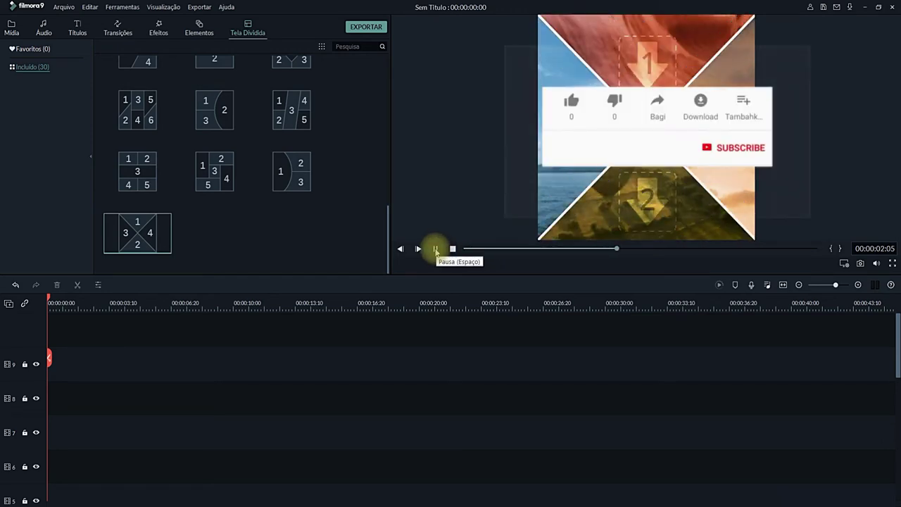
pyautogui.click(435, 250)
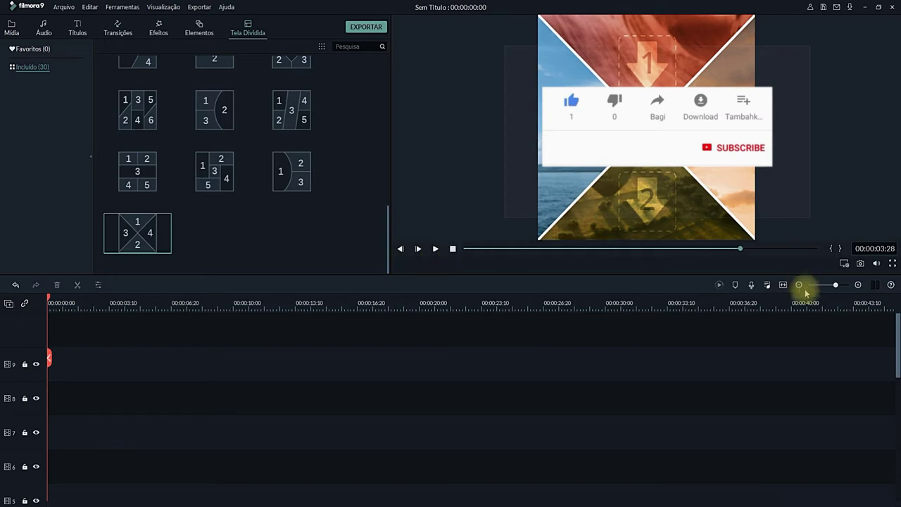
# Set the project's aspect ratio to 16:9 (Panorâmica)
pyautogui.click(844, 262)
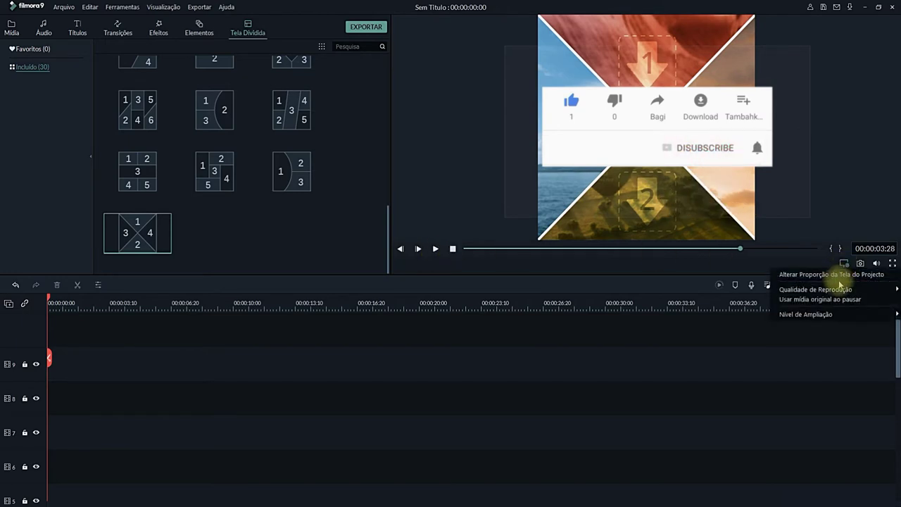
pyautogui.click(837, 282)
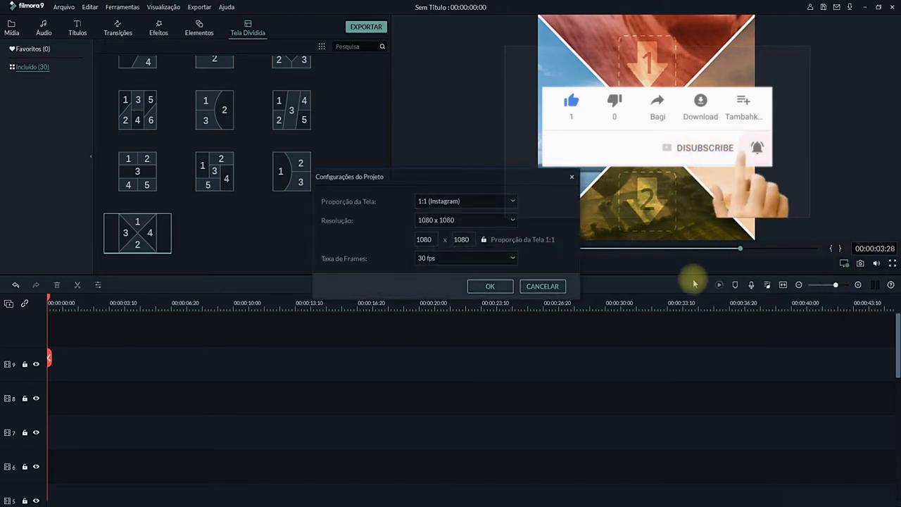
pyautogui.click(453, 204)
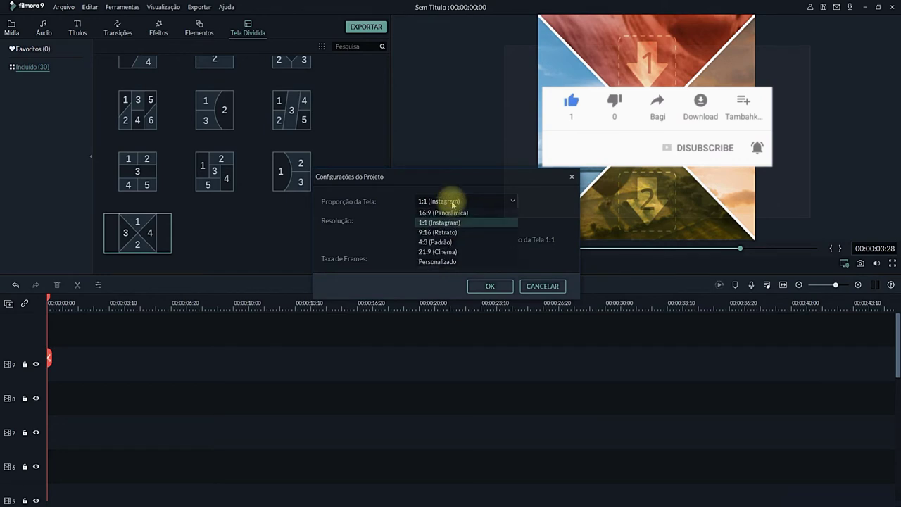
pyautogui.click(440, 211)
pyautogui.click(480, 290)
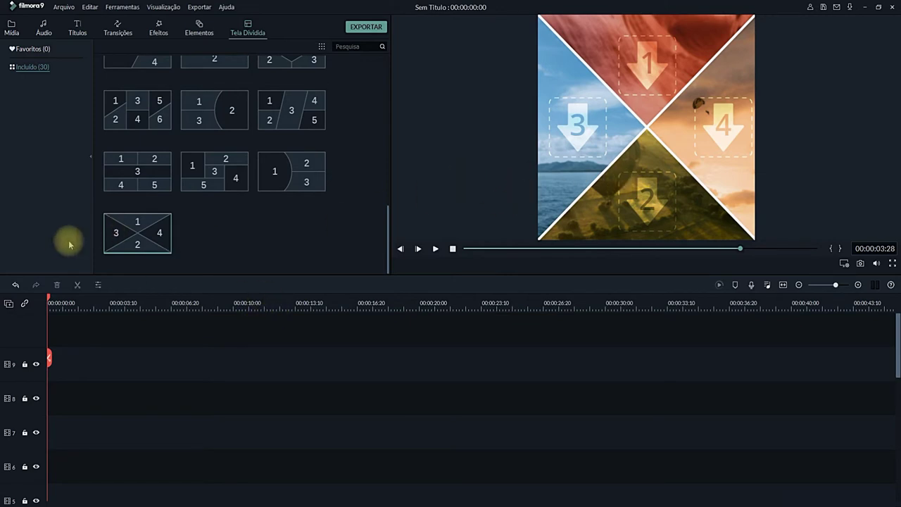
# Preview the five-part split-screen layout with two panes above and two below a full-width middle pane
pyautogui.click(165, 181)
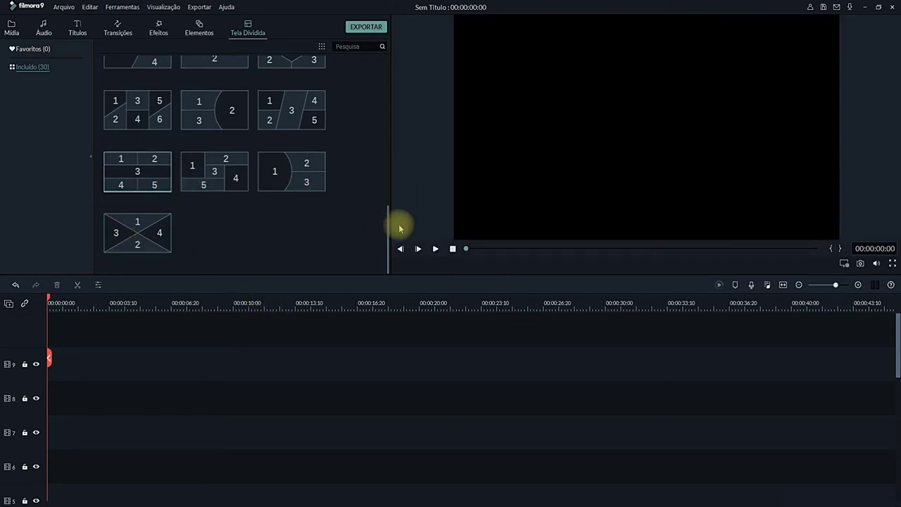
pyautogui.click(436, 248)
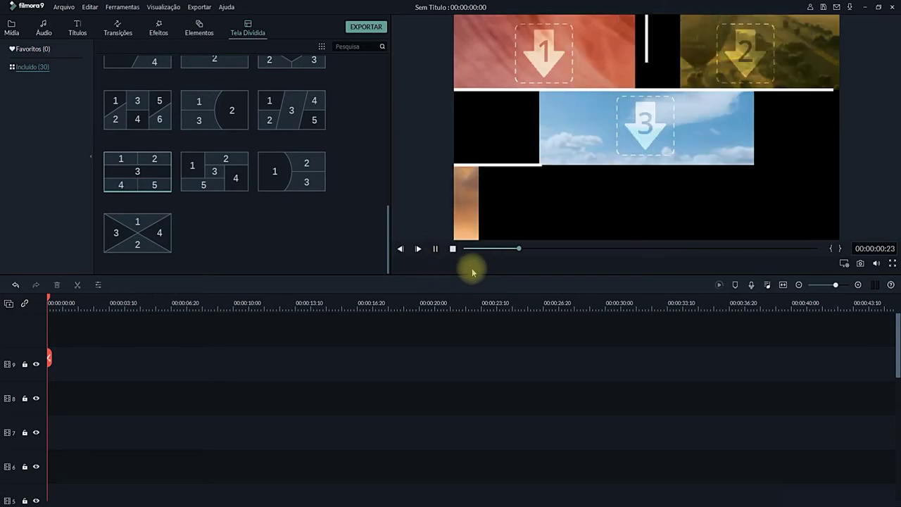
pyautogui.click(436, 248)
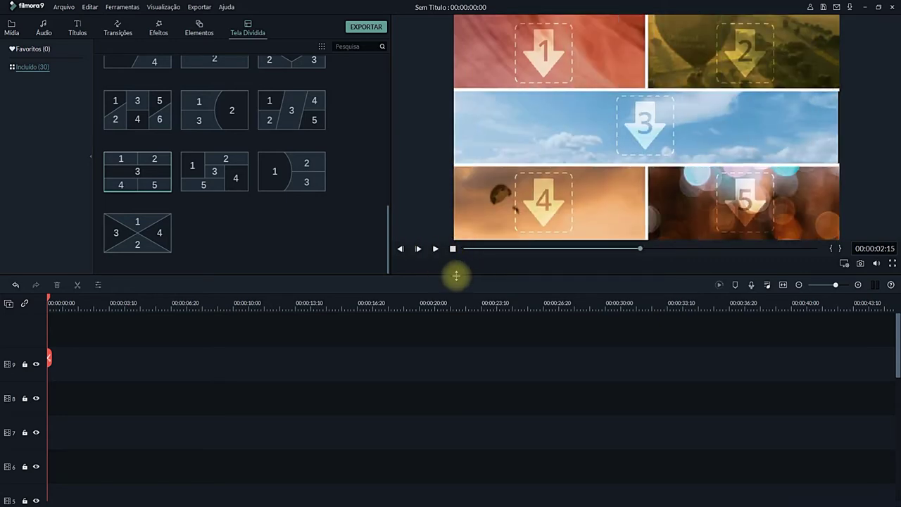
# Import the video Wonderful - 31062 from the Downloads folder and place it at the start of track 9
pyautogui.click(10, 28)
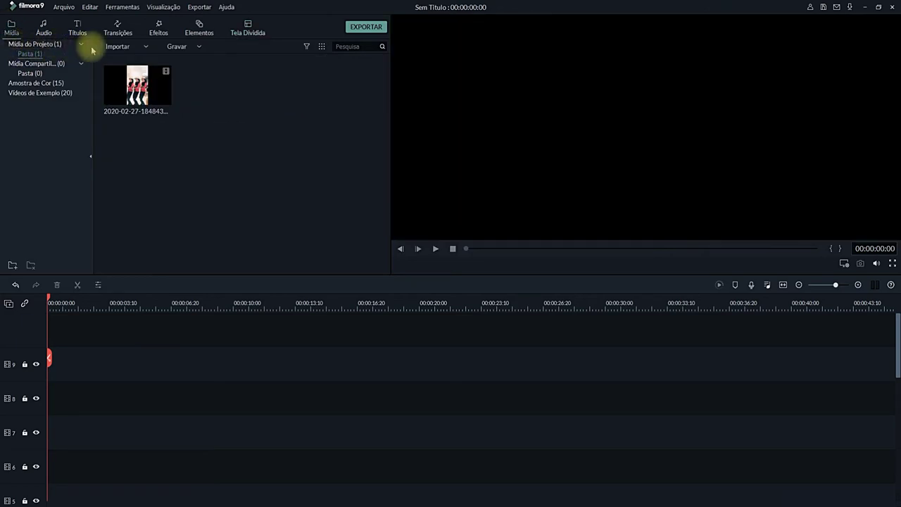
pyautogui.click(118, 47)
pyautogui.click(143, 59)
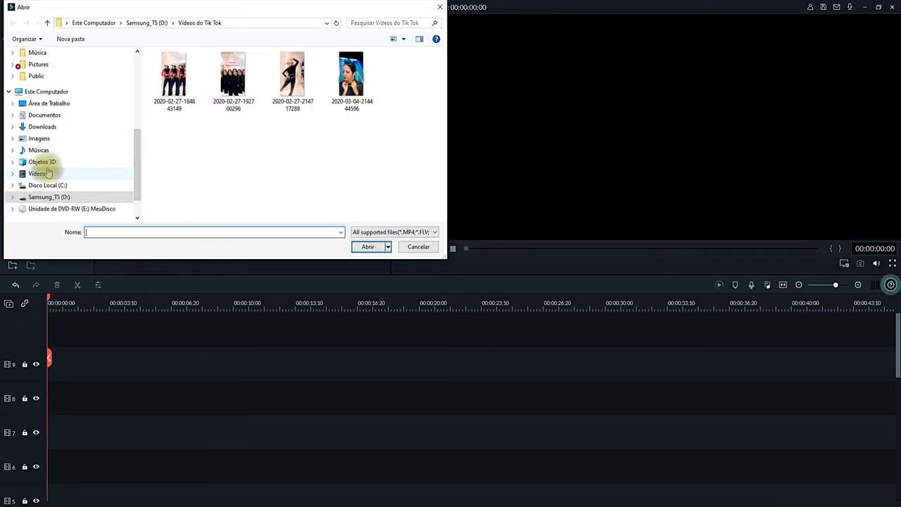
pyautogui.click(44, 115)
pyautogui.click(51, 128)
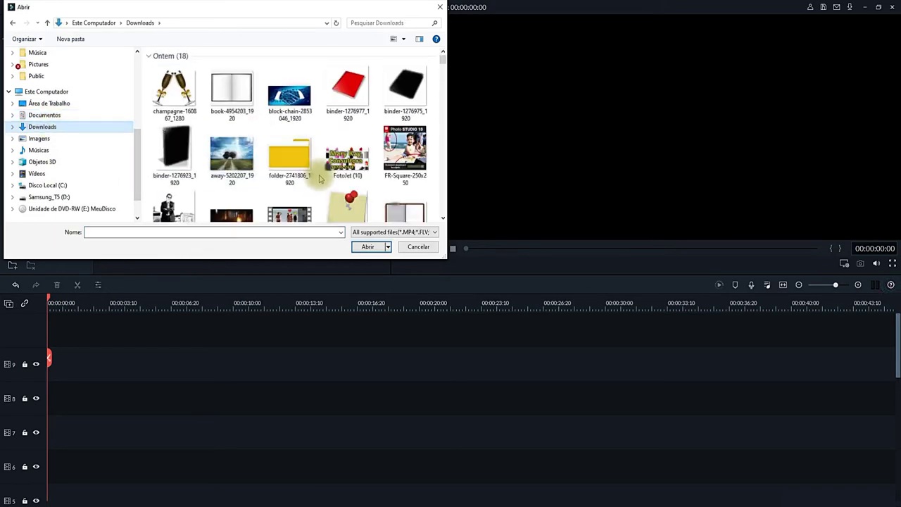
pyautogui.scroll(-1, 274, 168)
pyautogui.scroll(-10, 279, 166)
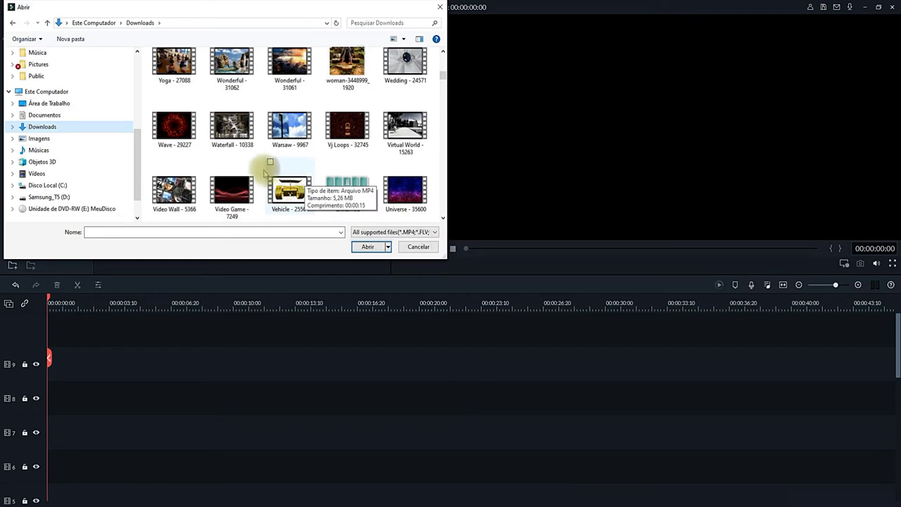
pyautogui.click(231, 64)
pyautogui.click(366, 247)
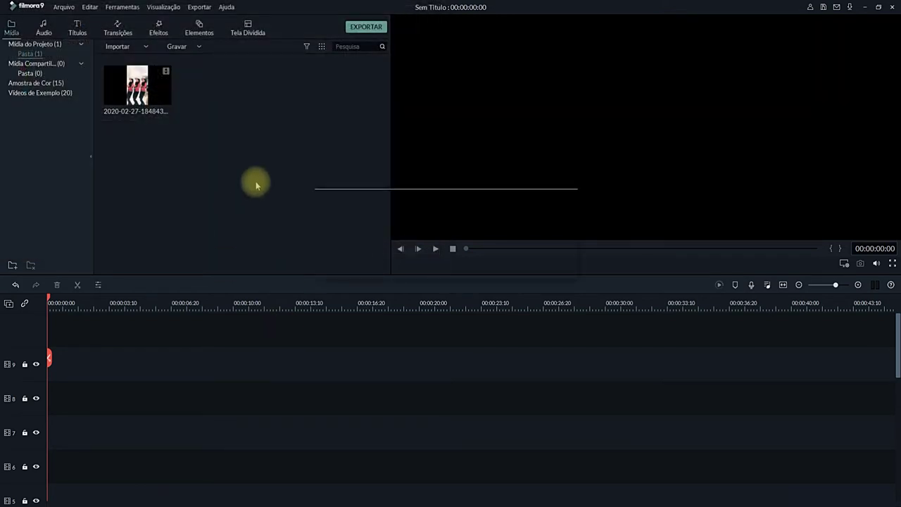
pyautogui.moveTo(227, 116); pyautogui.dragTo(47, 364)
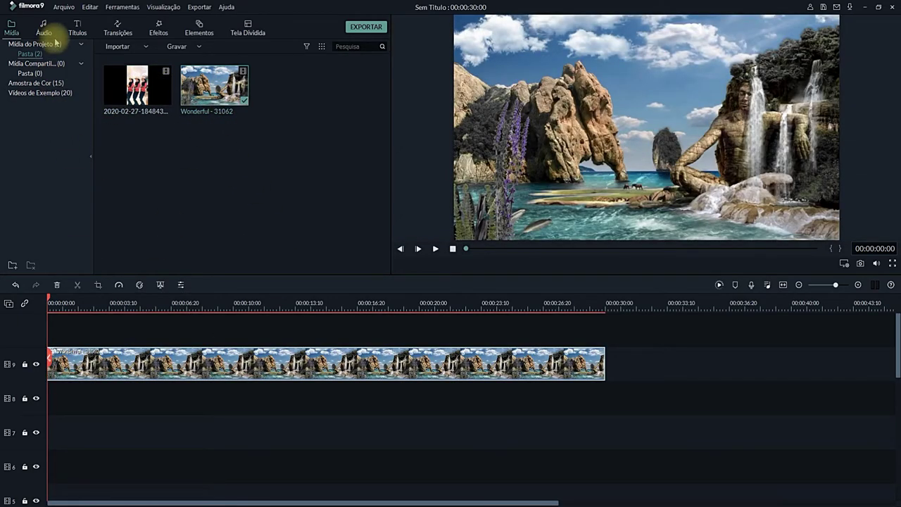
# Import the green-screen video Youtube - 27477 from the Chroma Key folder inside Vídeos
pyautogui.doubleClick(348, 235)
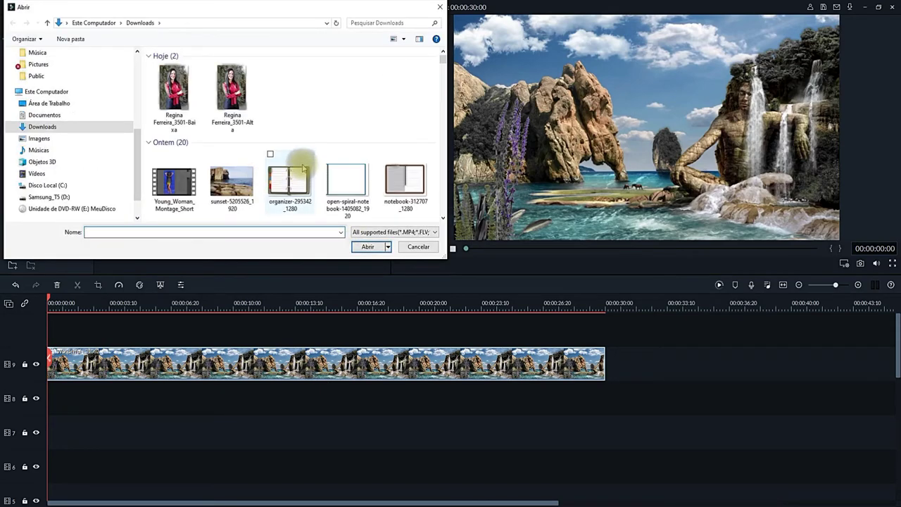
pyautogui.click(36, 173)
pyautogui.doubleClick(348, 141)
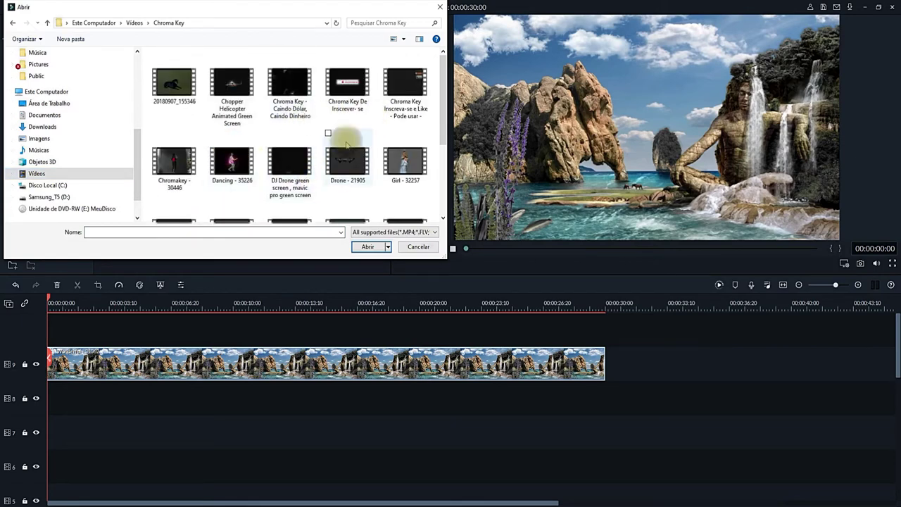
pyautogui.scroll(-3, 337, 134)
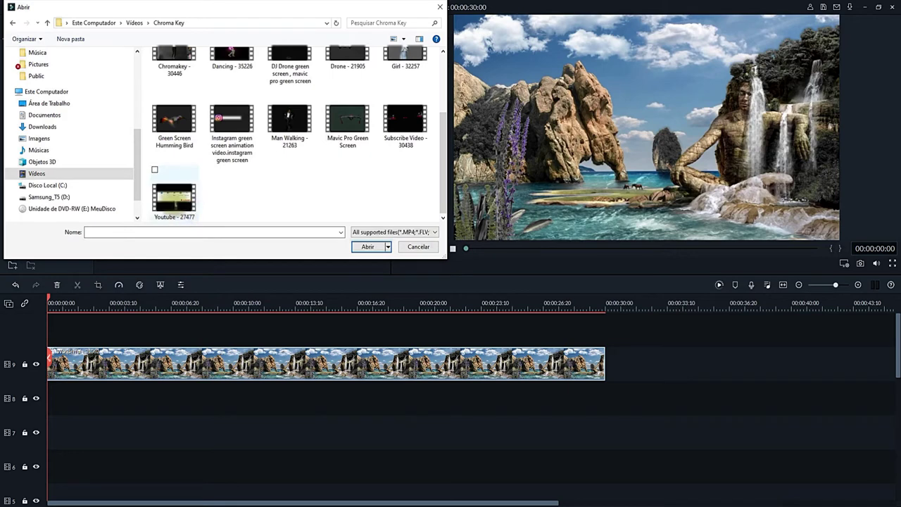
pyautogui.click(174, 199)
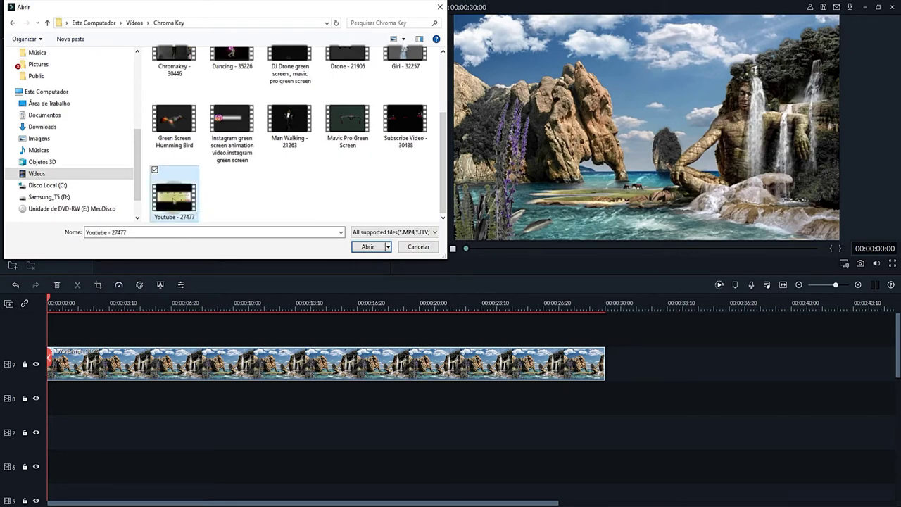
pyautogui.click(368, 246)
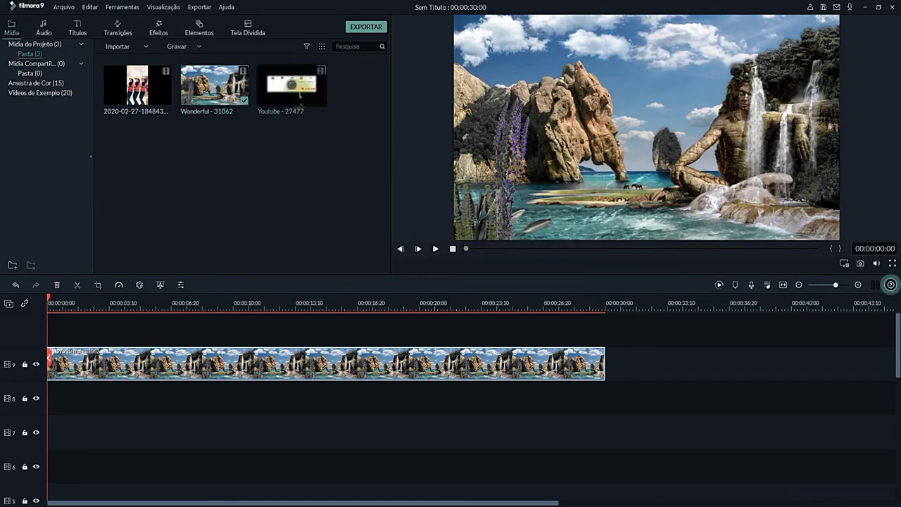
# Place the Youtube - 27477 clip at the start of a new track above the Wonderful - 31062 clip
pyautogui.click(261, 326)
pyautogui.moveTo(238, 345); pyautogui.dragTo(54, 312)
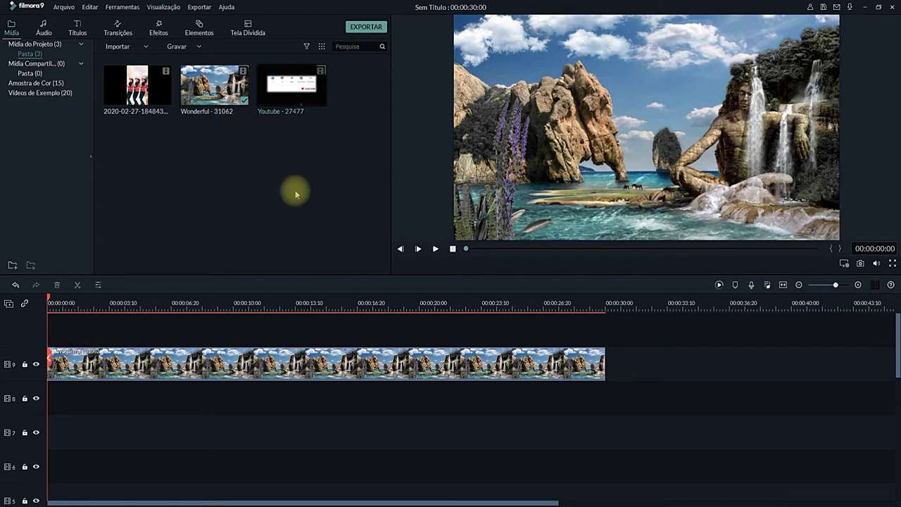
pyautogui.moveTo(300, 91); pyautogui.dragTo(49, 319)
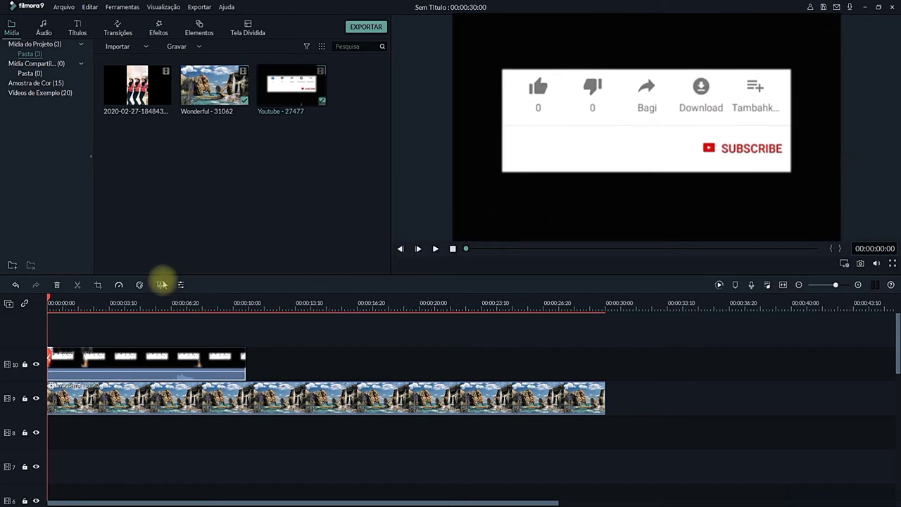
# Key out the black background of the Youtube - 27477 clip with Chroma Key and shrink its overlay to about half size, above the frame's middle
pyautogui.rightClick(127, 352)
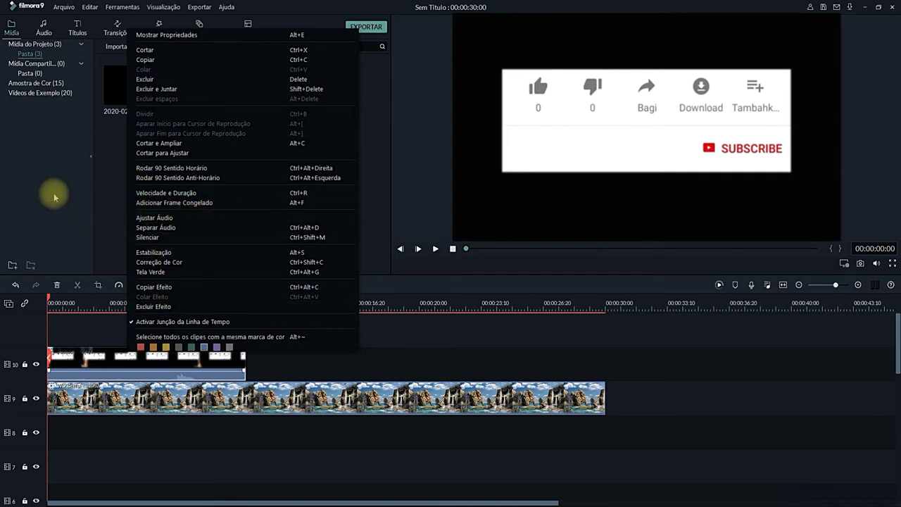
pyautogui.click(117, 363)
pyautogui.doubleClick(116, 361)
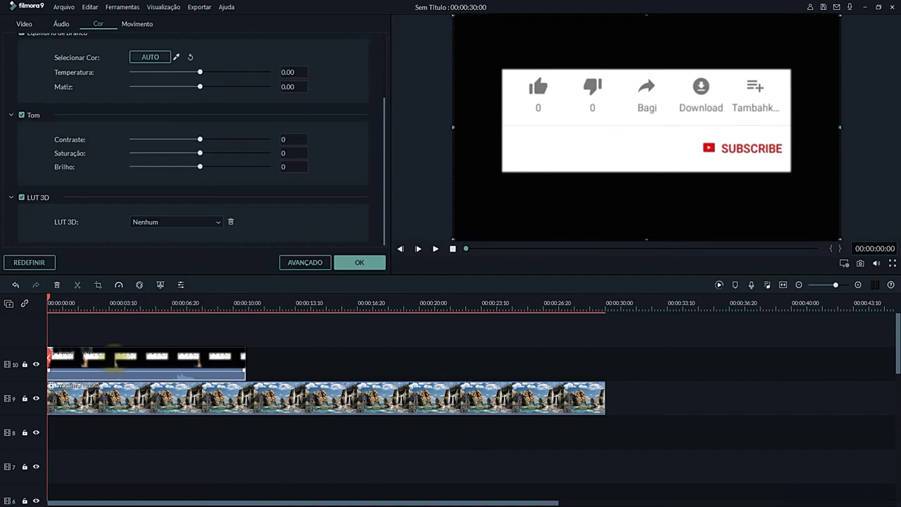
pyautogui.click(24, 23)
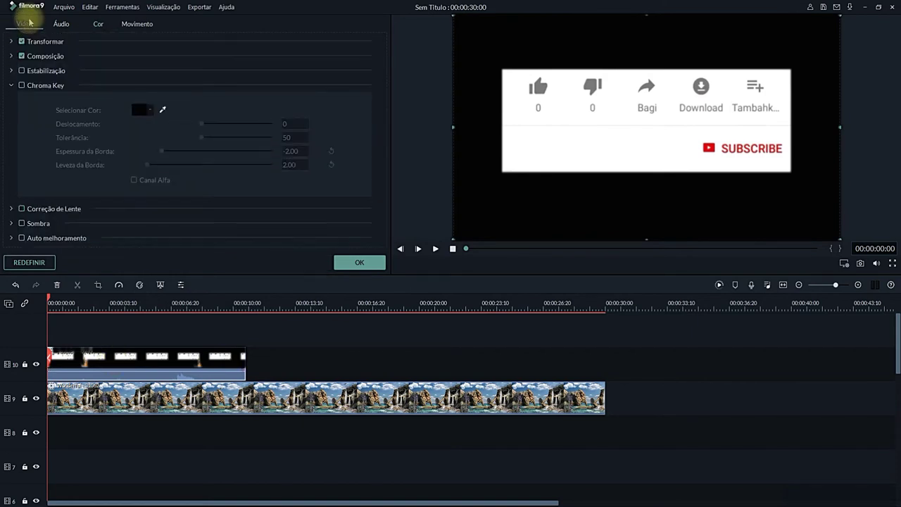
pyautogui.click(20, 86)
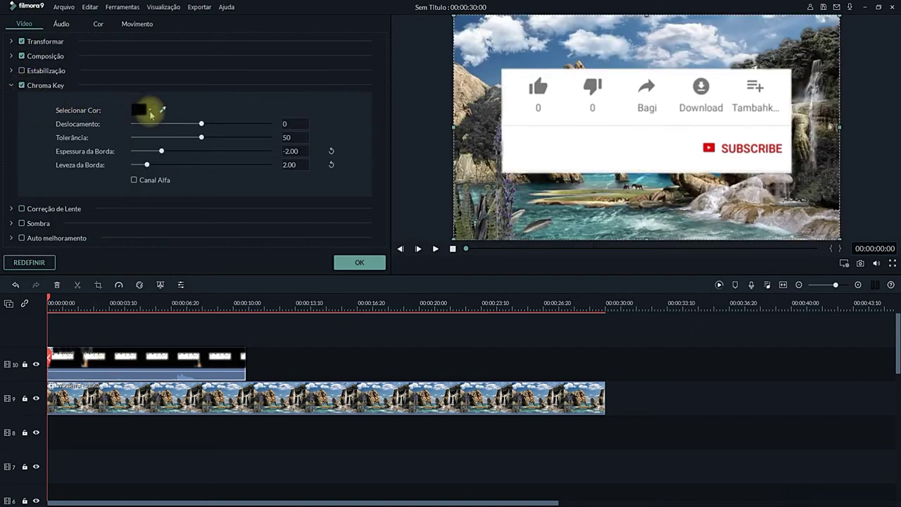
pyautogui.click(151, 112)
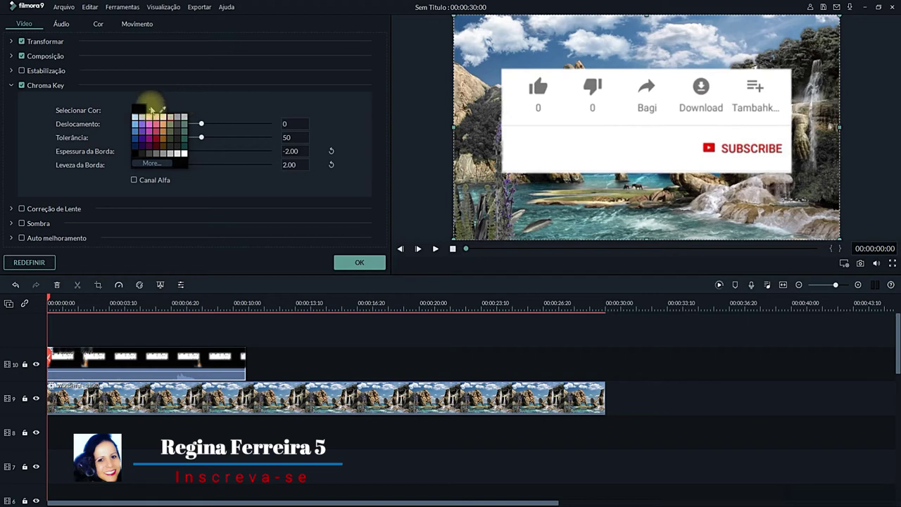
pyautogui.click(185, 104)
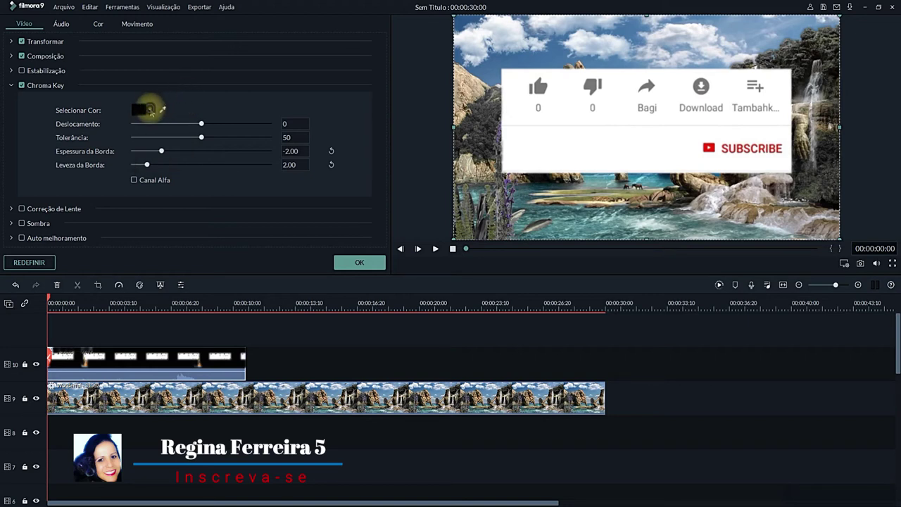
pyautogui.click(148, 112)
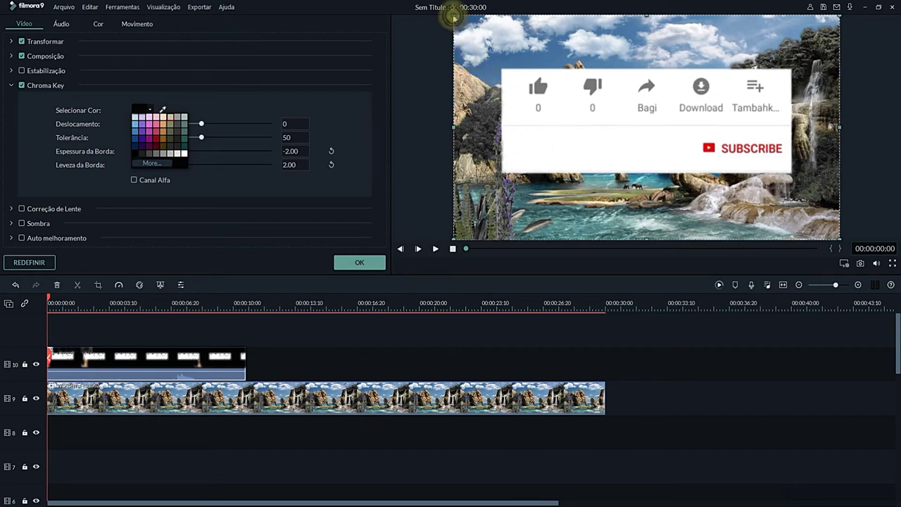
pyautogui.click(358, 259)
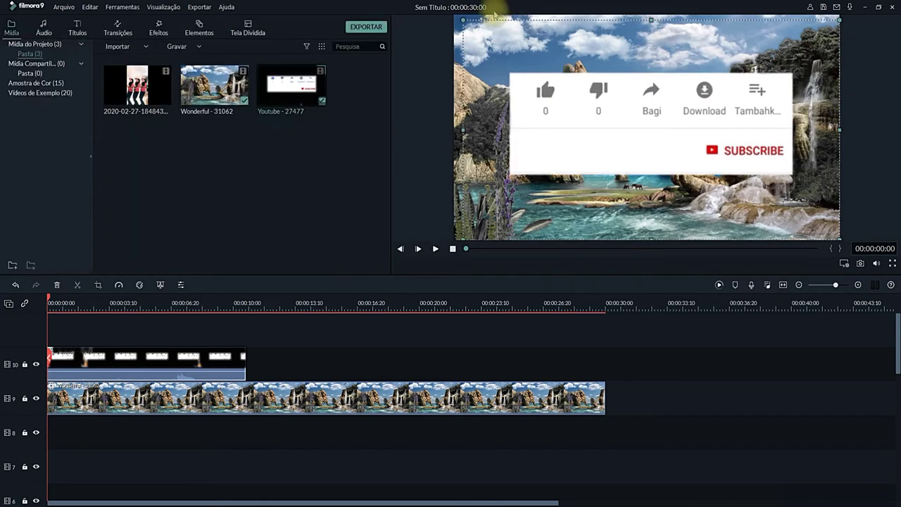
pyautogui.moveTo(640, 123); pyautogui.dragTo(608, 77)
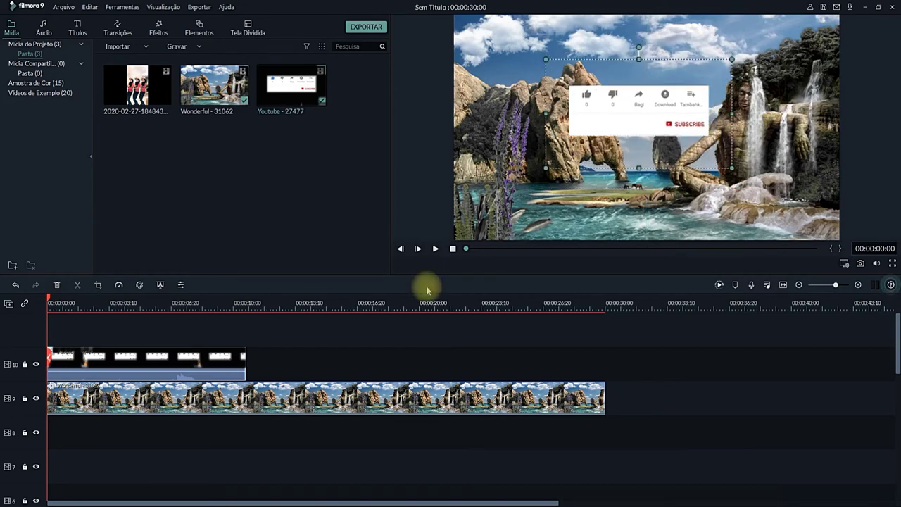
# Play the keyed subscribe overlay over the landscape video for about five seconds and remove the overlay clip from the timeline
pyautogui.click(435, 249)
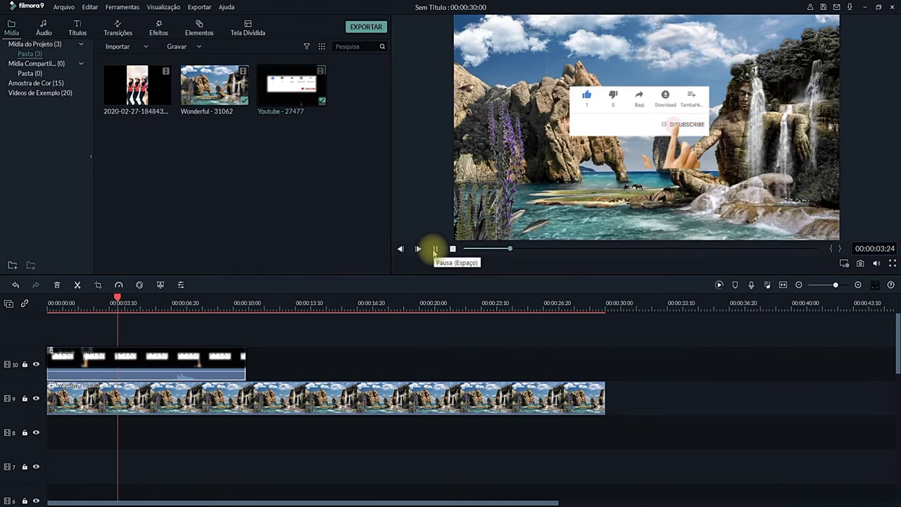
pyautogui.click(435, 250)
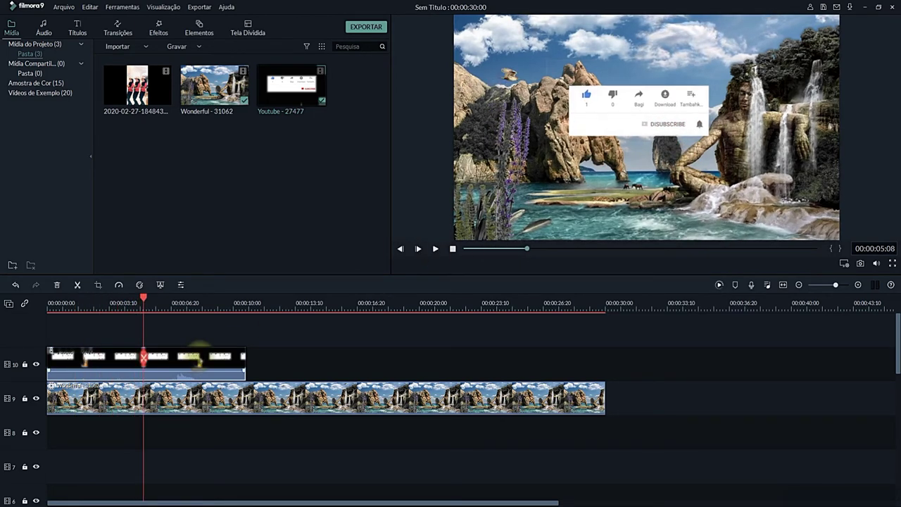
pyautogui.hotkey('ctrl', 'z')
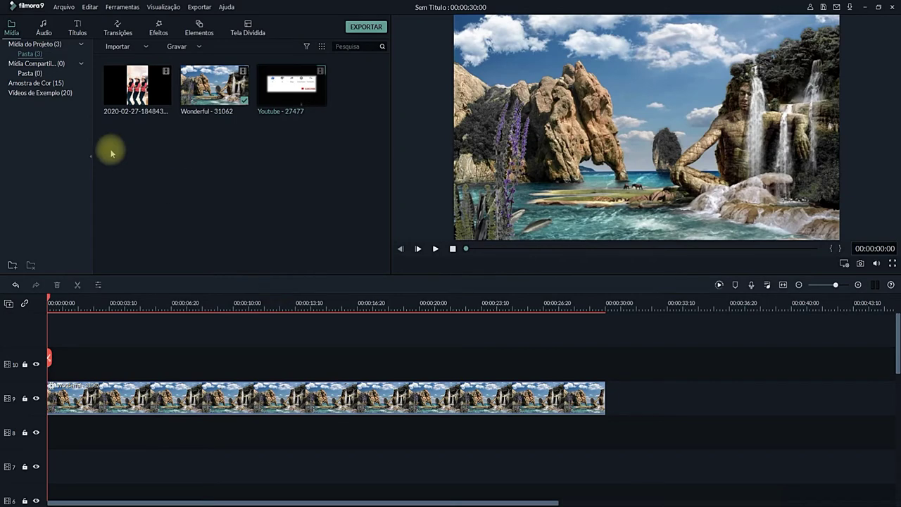
# Import the robot image man-320276_1920 from the Downloads folder
pyautogui.click(117, 47)
pyautogui.click(128, 61)
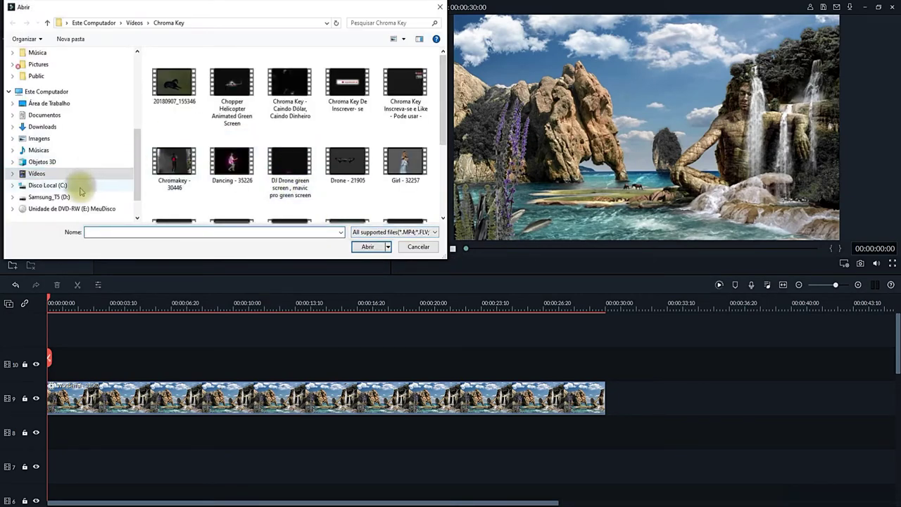
pyautogui.click(55, 127)
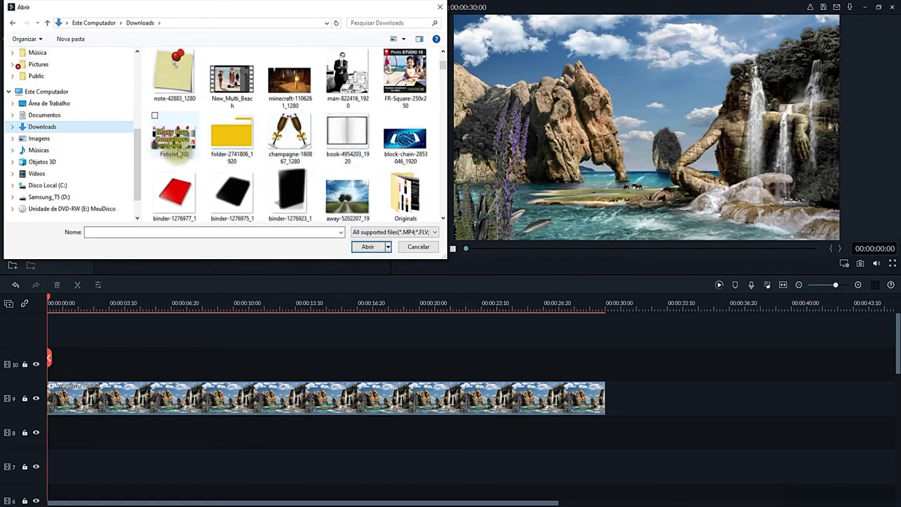
pyautogui.scroll(-3, 352, 154)
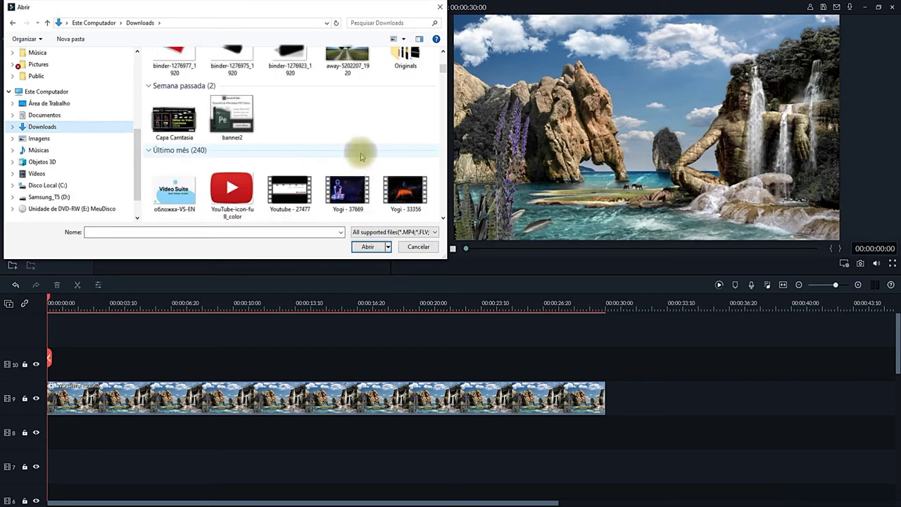
pyautogui.scroll(-1, 316, 142)
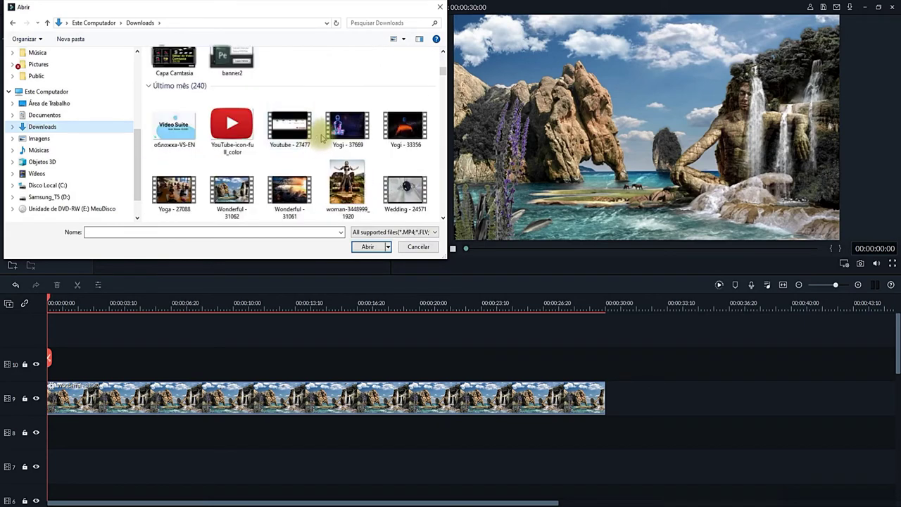
pyautogui.scroll(-1, 331, 130)
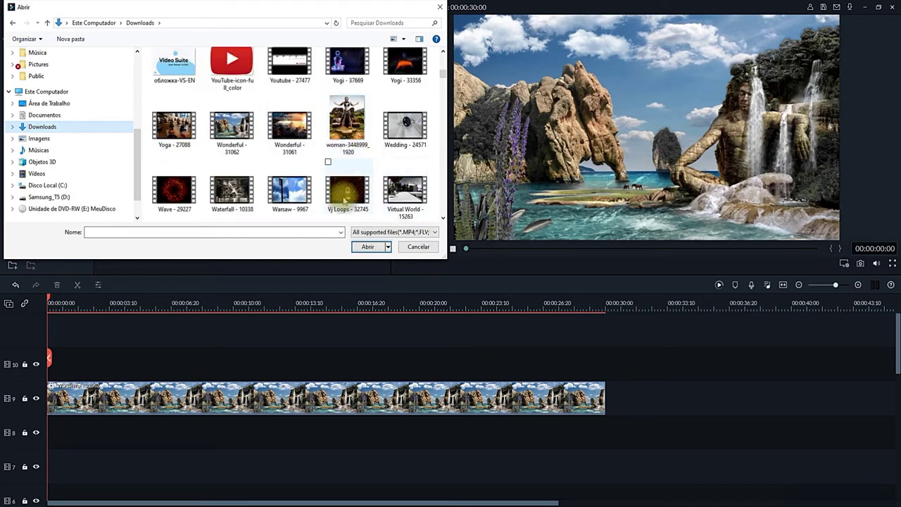
pyautogui.scroll(-2, 334, 190)
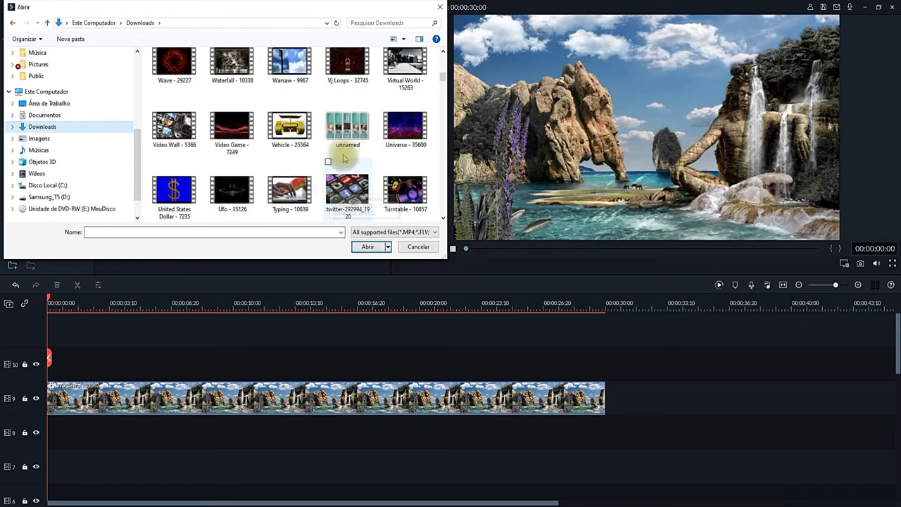
pyautogui.scroll(-1, 380, 162)
pyautogui.scroll(-1, 247, 175)
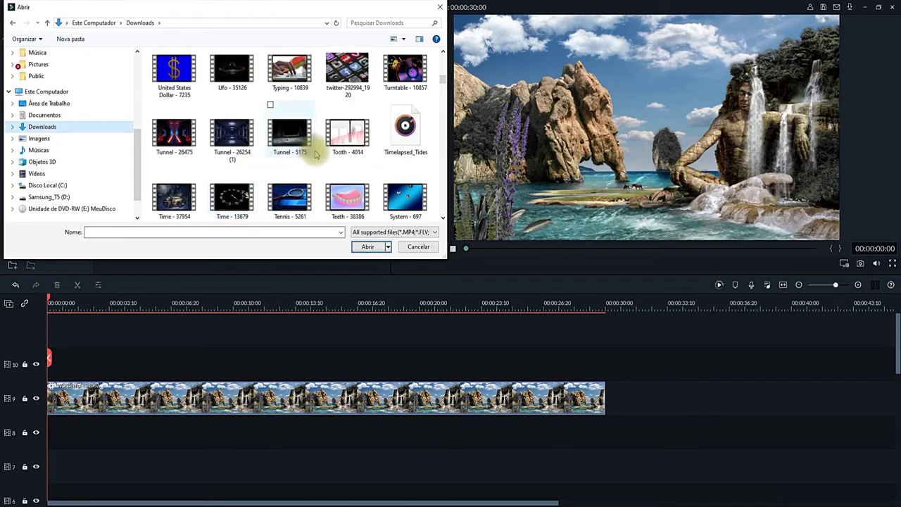
pyautogui.scroll(-1, 327, 148)
pyautogui.scroll(-1, 391, 173)
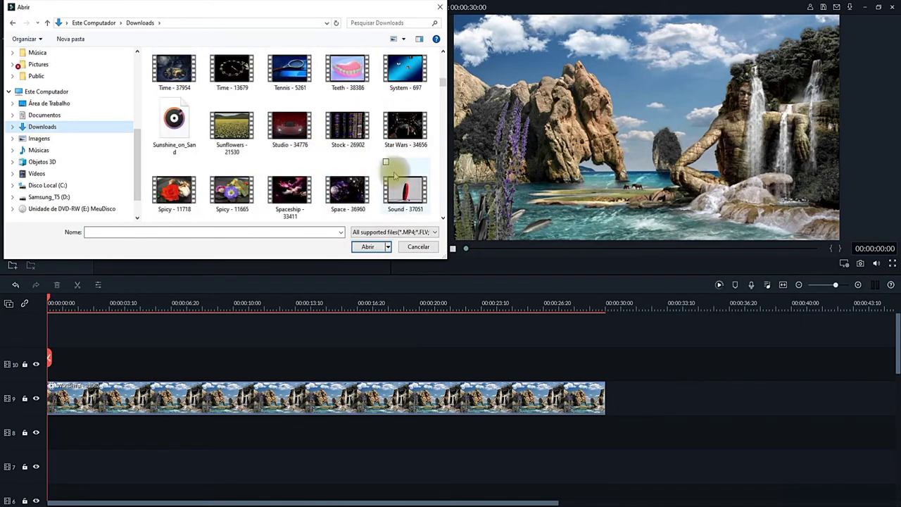
pyautogui.scroll(-1, 356, 207)
pyautogui.scroll(-1, 423, 186)
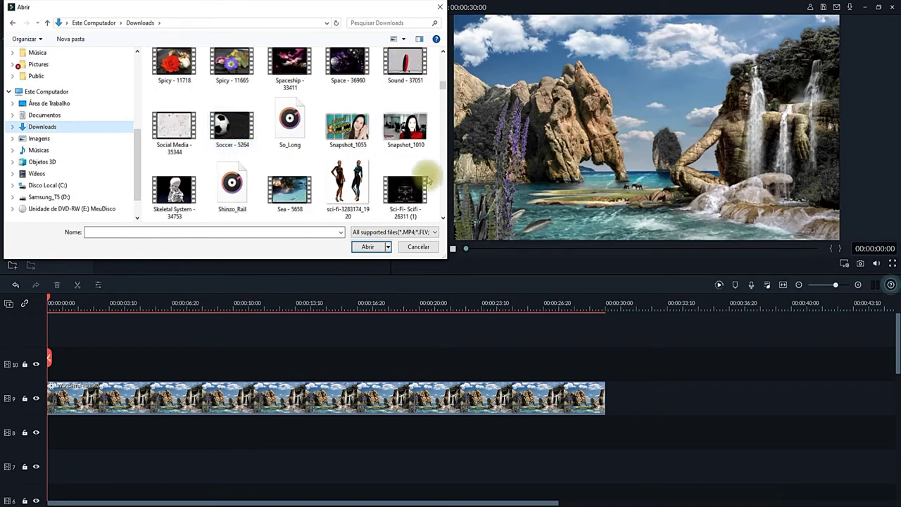
pyautogui.scroll(-1, 352, 190)
pyautogui.scroll(-1, 373, 180)
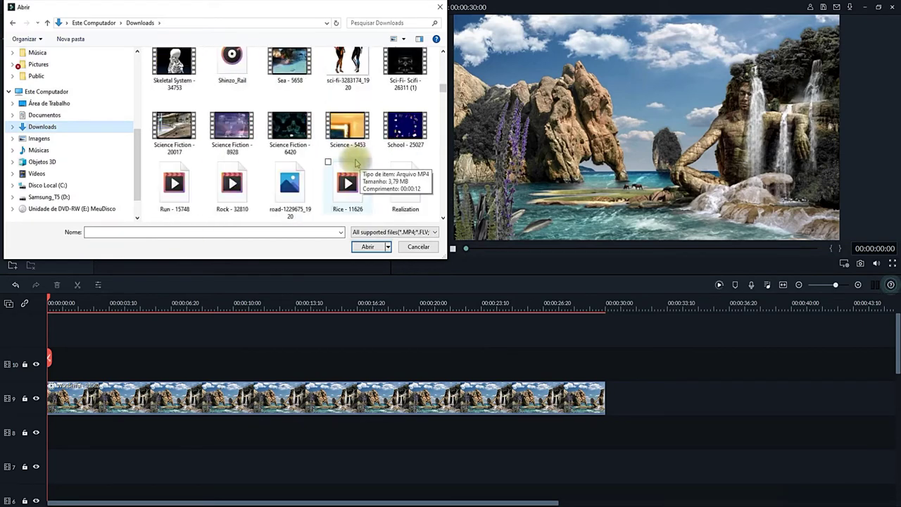
pyautogui.scroll(-1, 349, 185)
pyautogui.scroll(-1, 354, 181)
pyautogui.scroll(-2, 352, 179)
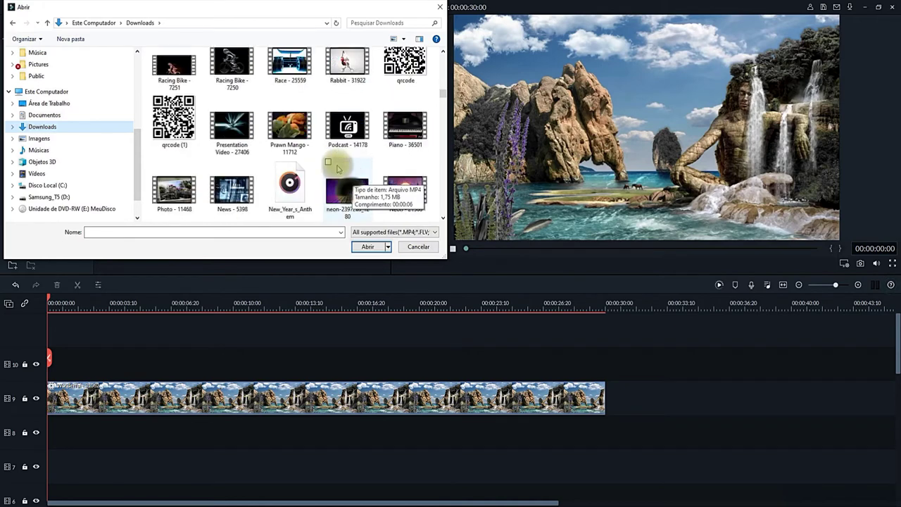
pyautogui.scroll(-2, 349, 169)
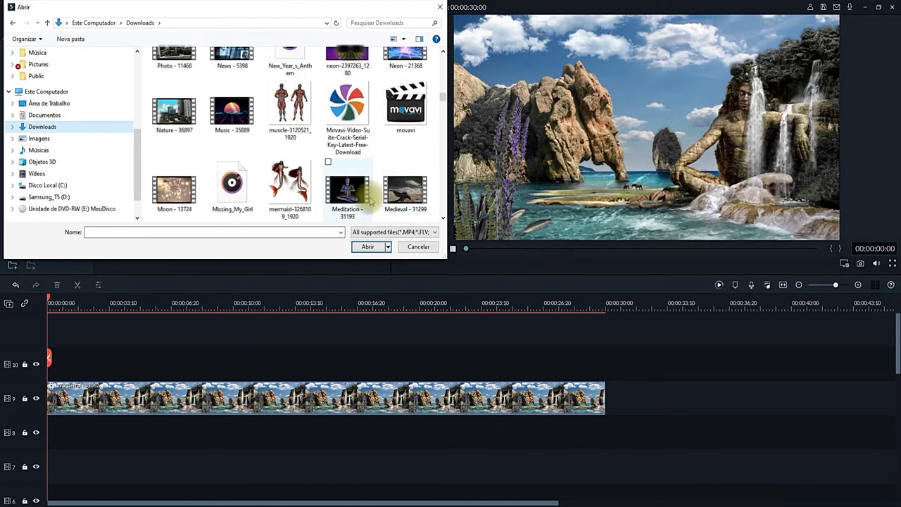
pyautogui.scroll(-1, 401, 204)
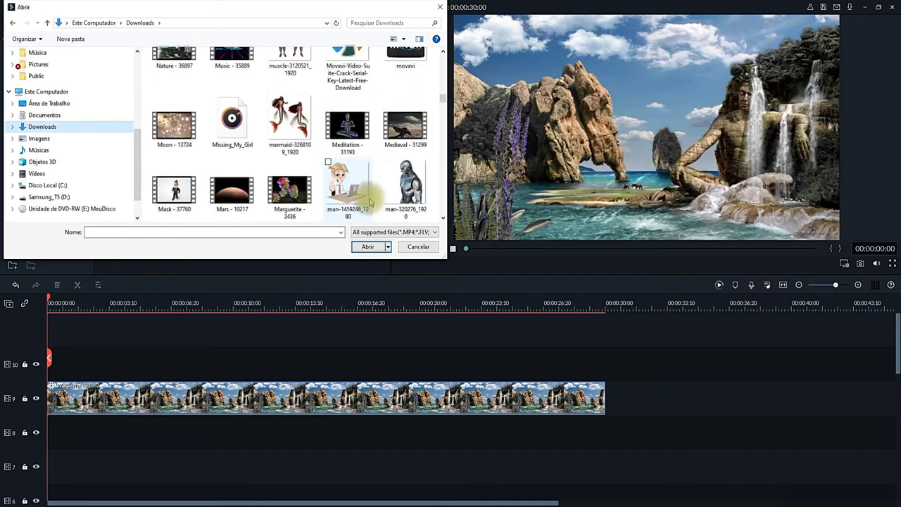
pyautogui.click(399, 200)
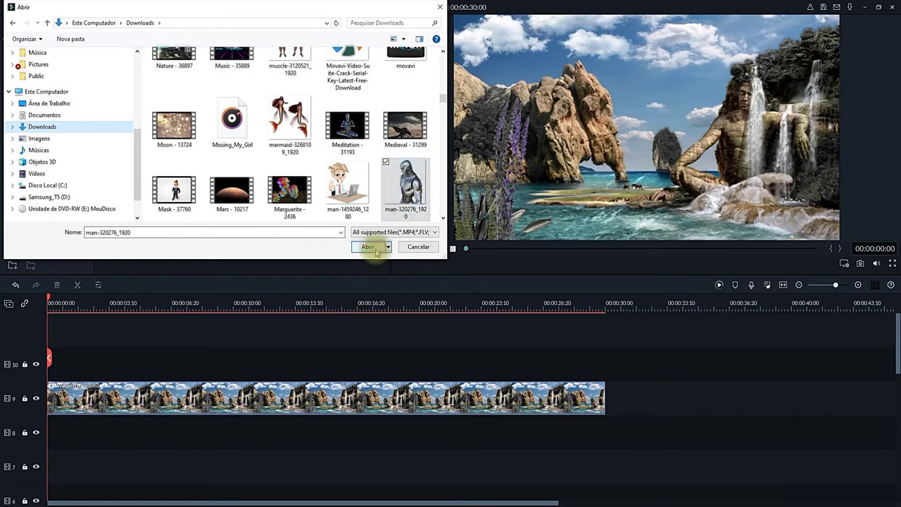
pyautogui.click(367, 247)
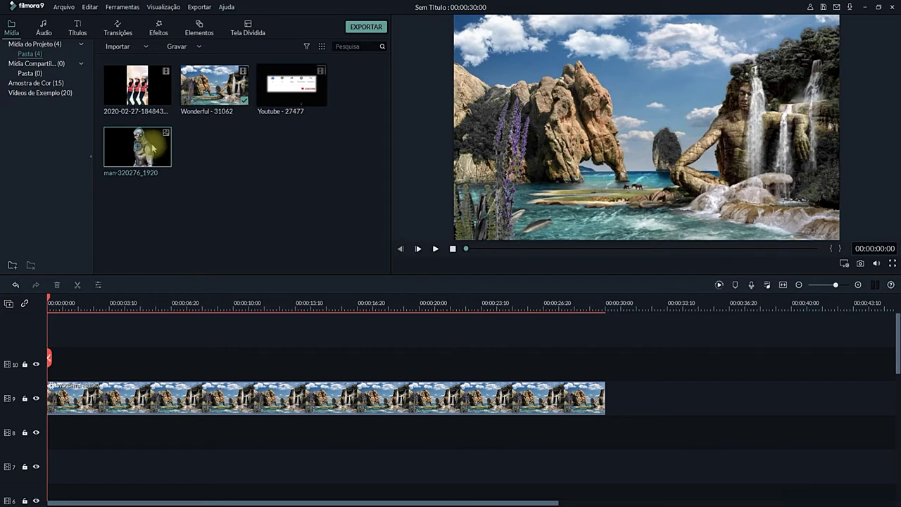
# Place man-320276_1920 at the start of a new track above the Wonderful - 31062 clip and extend it to that clip's end
pyautogui.moveTo(151, 145); pyautogui.dragTo(74, 331)
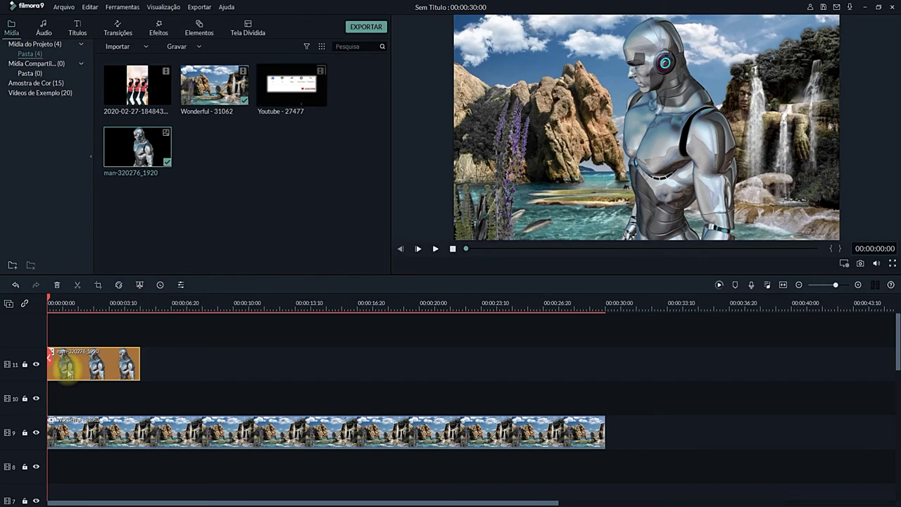
pyautogui.moveTo(139, 363); pyautogui.dragTo(605, 362)
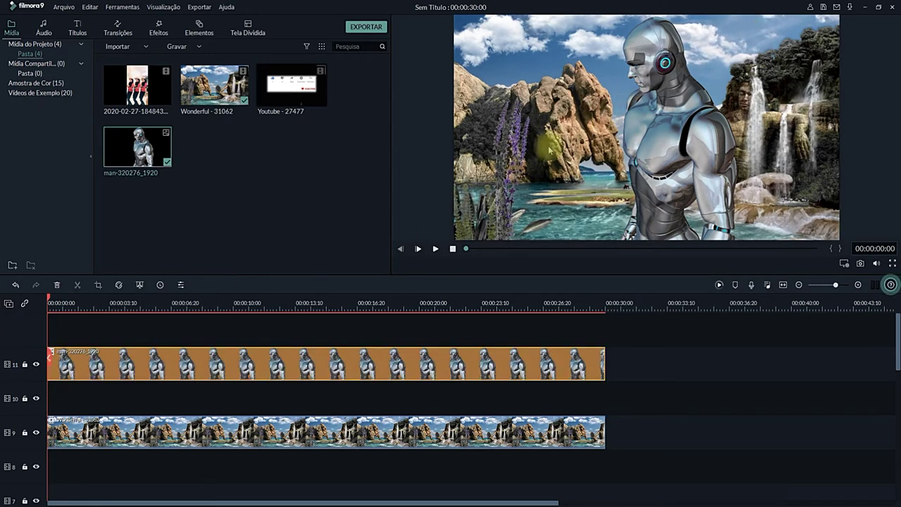
# Shrink the robot overlay to about two thirds of its size and shift it right, in front of the waterfall statue
pyautogui.doubleClick(270, 366)
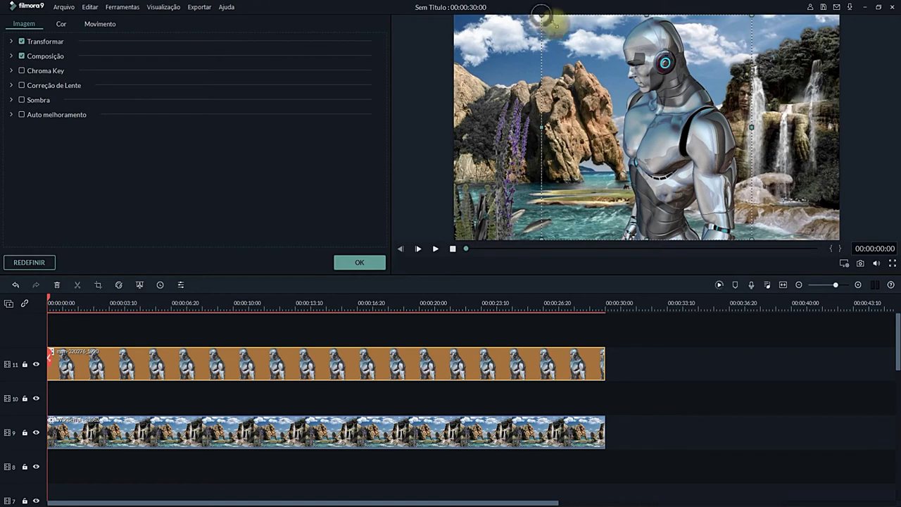
pyautogui.moveTo(541, 12); pyautogui.dragTo(635, 94)
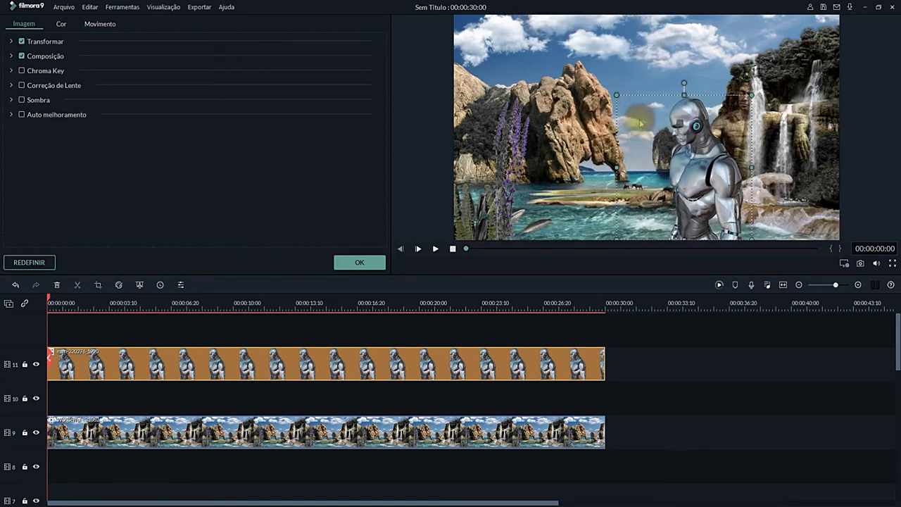
pyautogui.moveTo(668, 158); pyautogui.dragTo(708, 159)
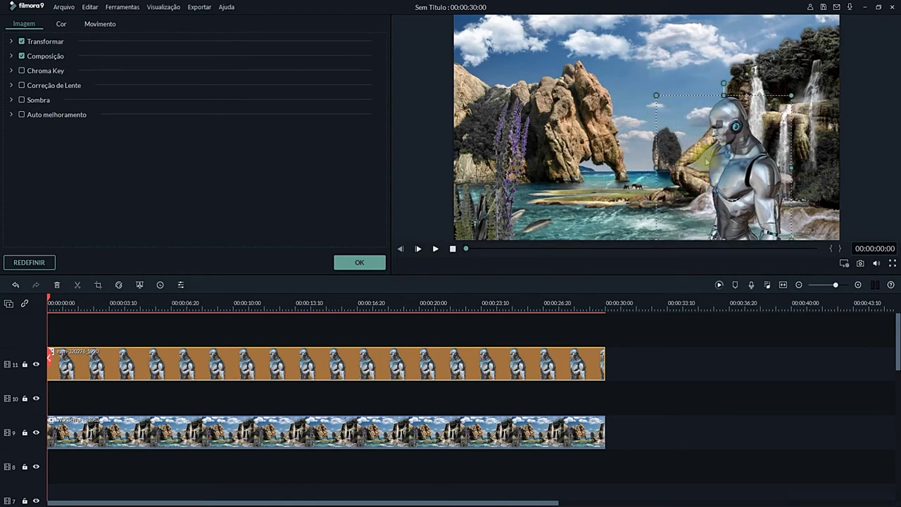
pyautogui.click(371, 263)
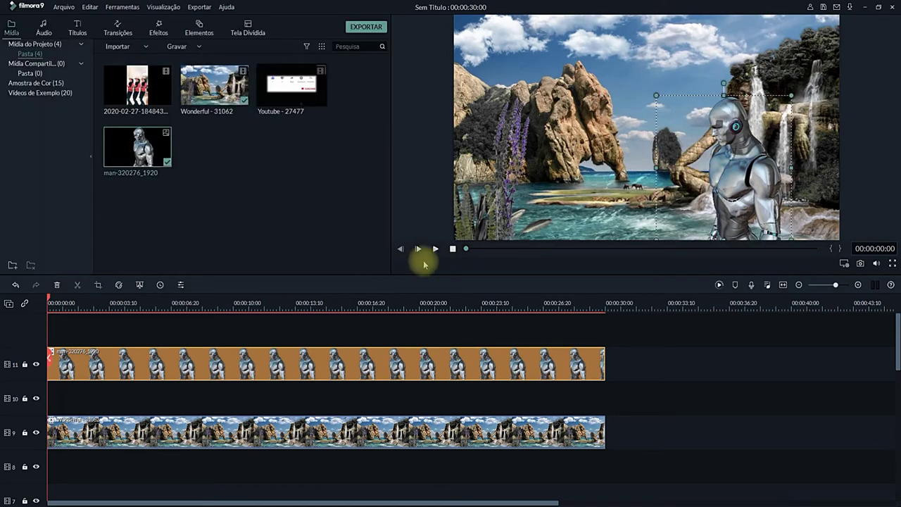
# Play the robot overlay over the landscape video for about nine seconds and remove the overlay from the timeline
pyautogui.click(436, 249)
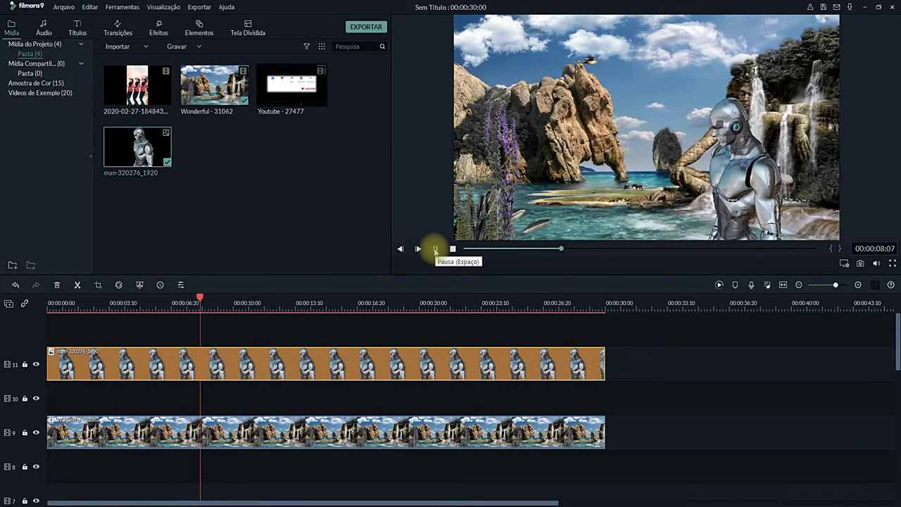
pyautogui.click(435, 250)
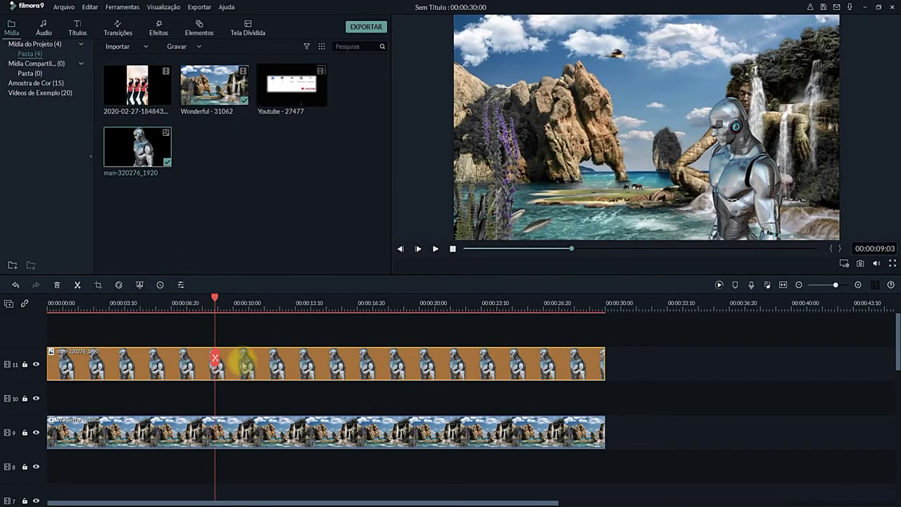
pyautogui.press('Delete')
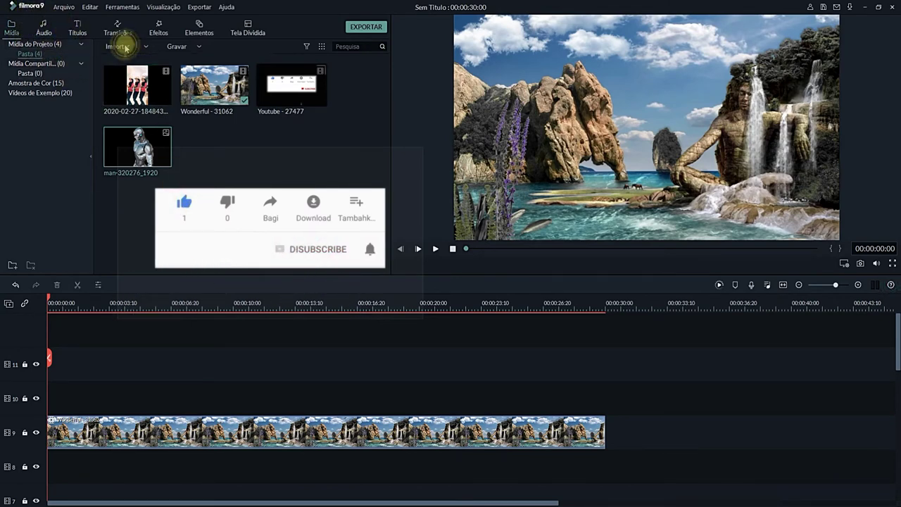
# Import the video Chromakey - 30446 from the Chroma Key folder inside Vídeos
pyautogui.click(123, 47)
pyautogui.click(117, 59)
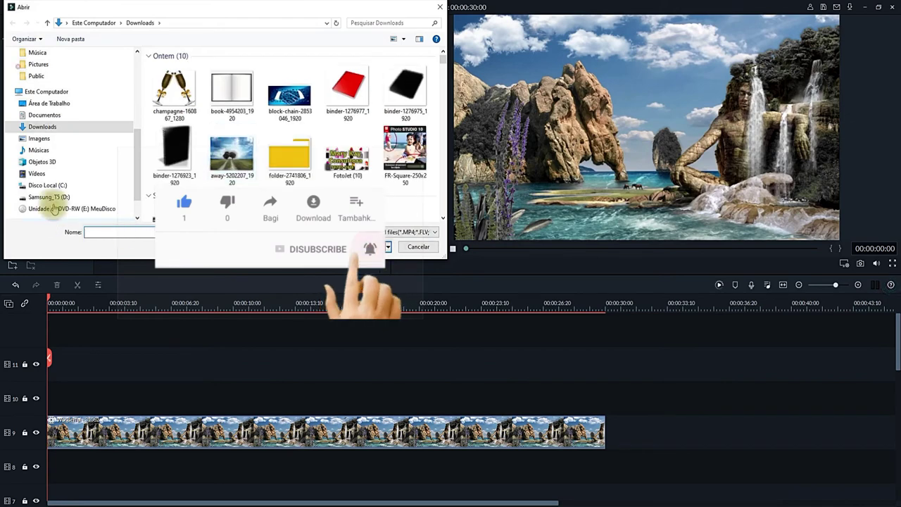
pyautogui.click(56, 173)
pyautogui.doubleClick(329, 140)
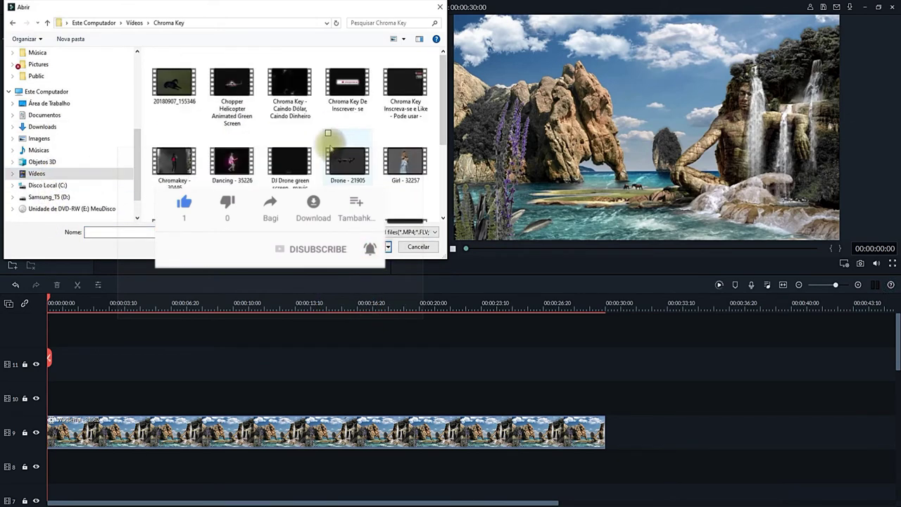
pyautogui.click(175, 160)
pyautogui.click(378, 247)
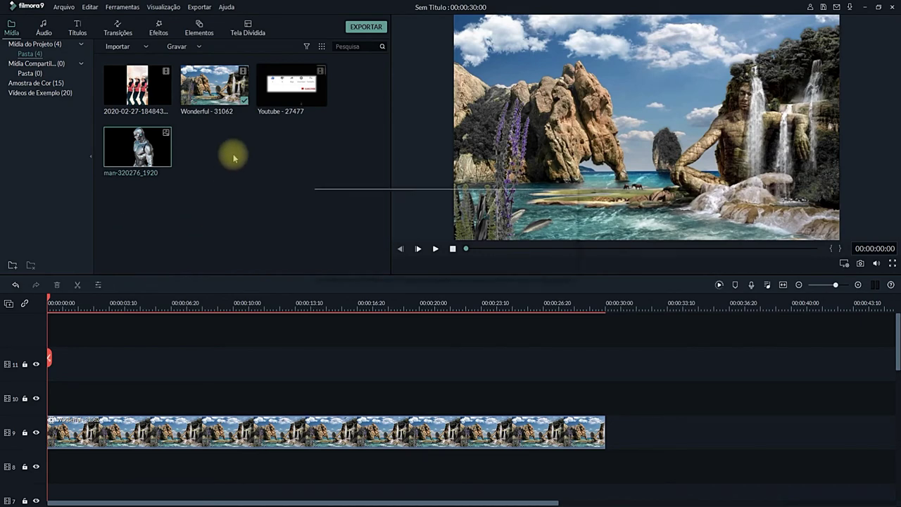
# Place the Chromakey - 30446 clip at the start of a new track above the Wonderful - 31062 clip
pyautogui.moveTo(225, 147); pyautogui.dragTo(50, 337)
pyautogui.moveTo(120, 349); pyautogui.dragTo(121, 349)
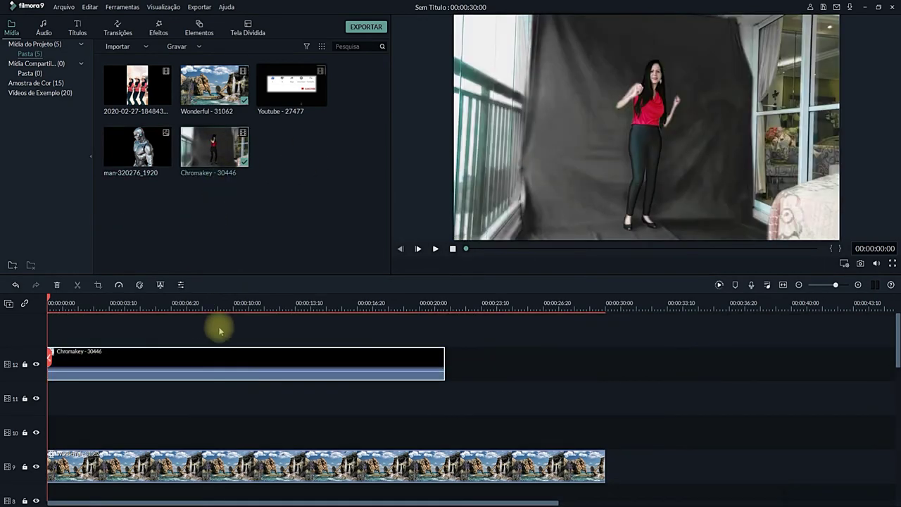
pyautogui.moveTo(445, 358); pyautogui.dragTo(284, 362)
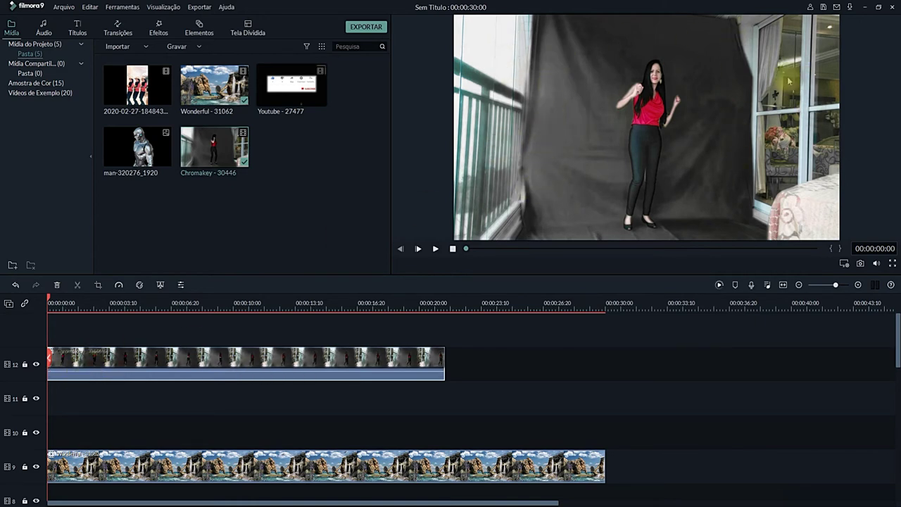
# Crop the Chromakey - 30446 clip to about 834 x 957 so only the woman and the grey backdrop remain
pyautogui.rightClick(93, 357)
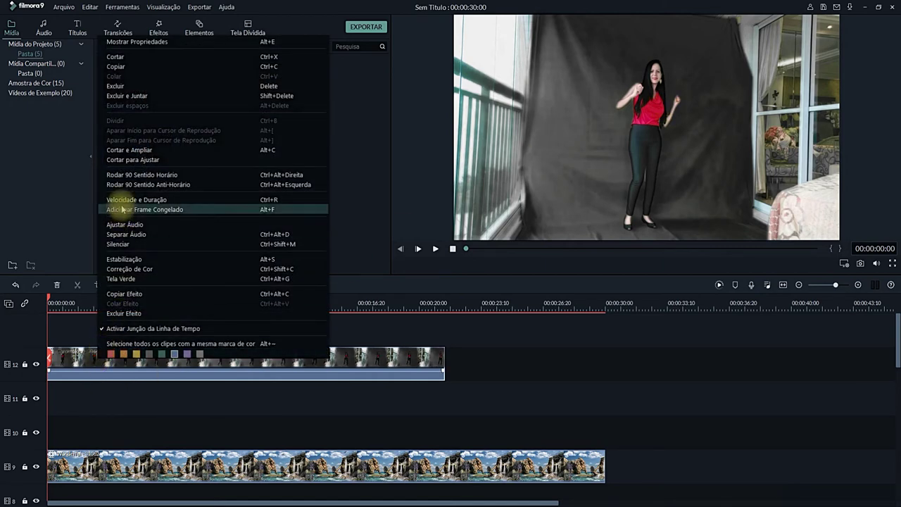
pyautogui.click(132, 160)
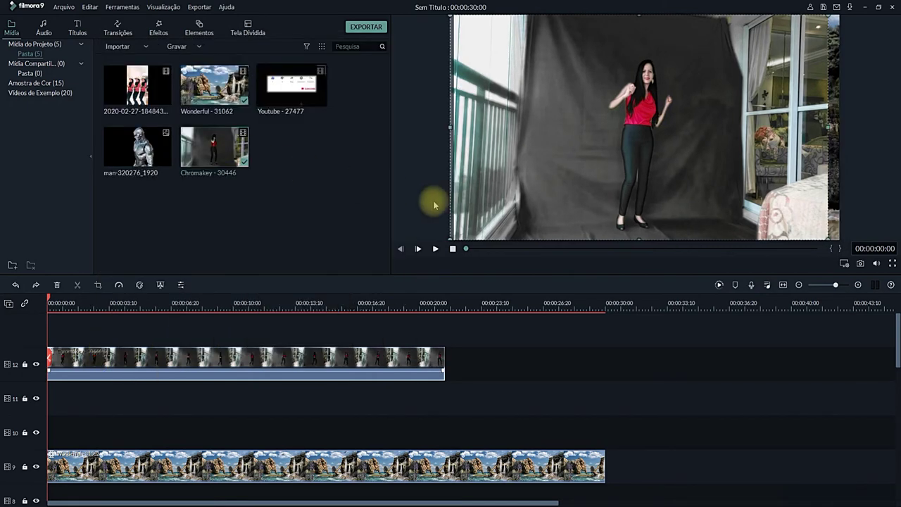
pyautogui.hotkey('alt', 'c')
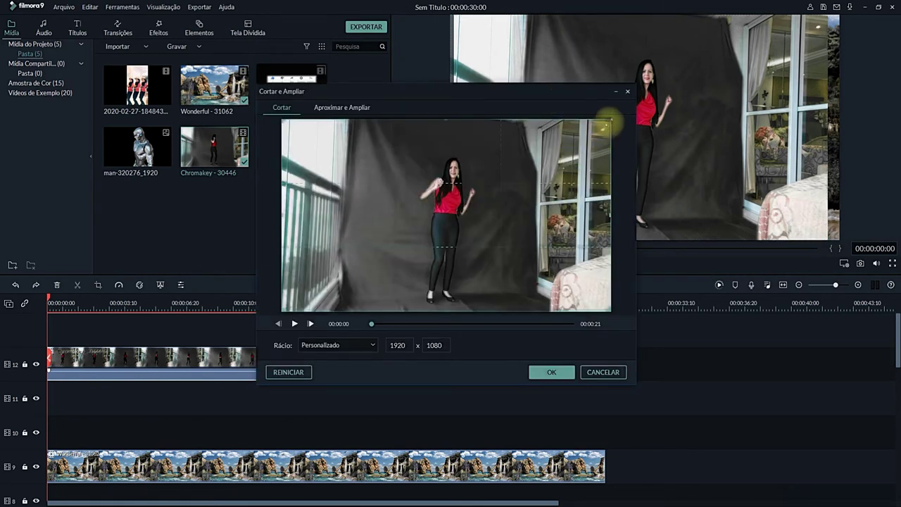
pyautogui.moveTo(446, 120); pyautogui.dragTo(446, 145)
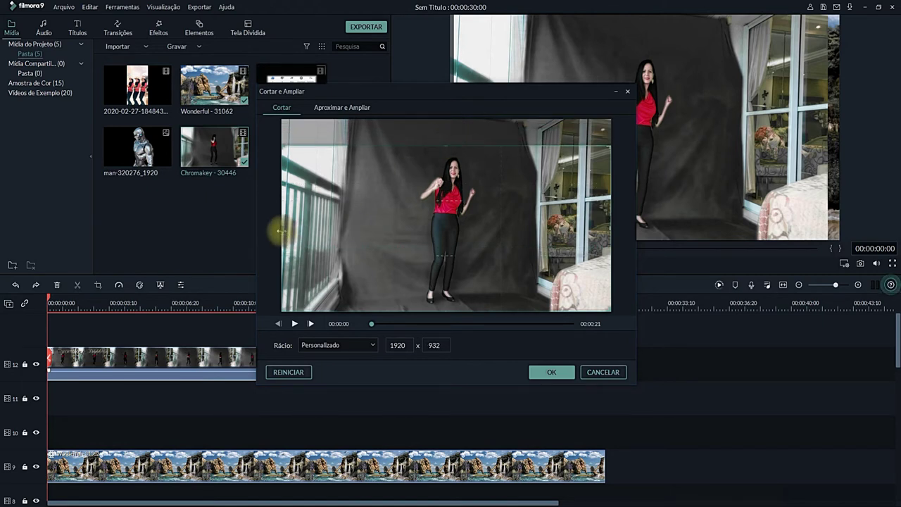
pyautogui.moveTo(279, 231); pyautogui.dragTo(362, 233)
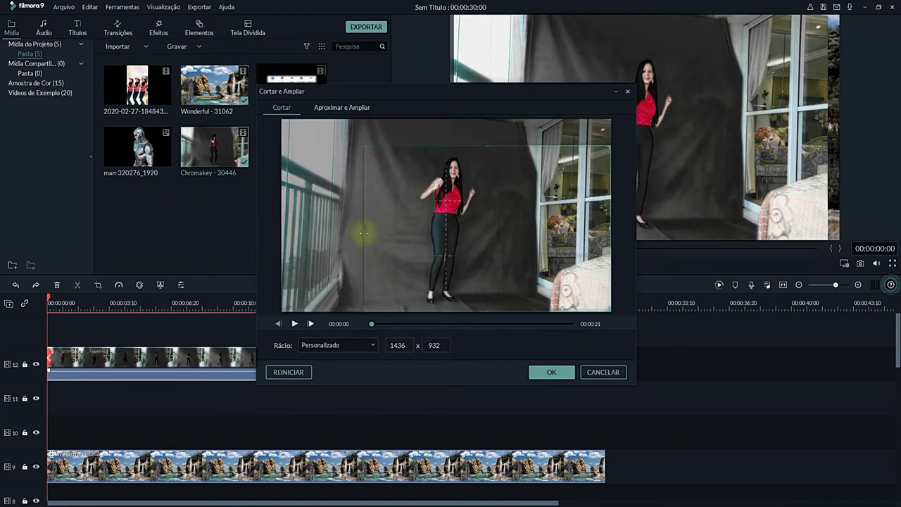
pyautogui.moveTo(609, 229); pyautogui.dragTo(521, 223)
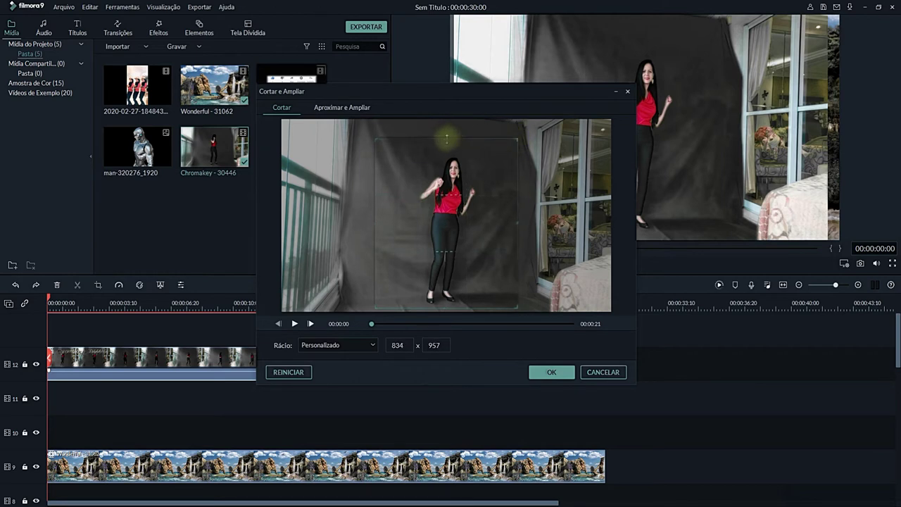
pyautogui.click(551, 372)
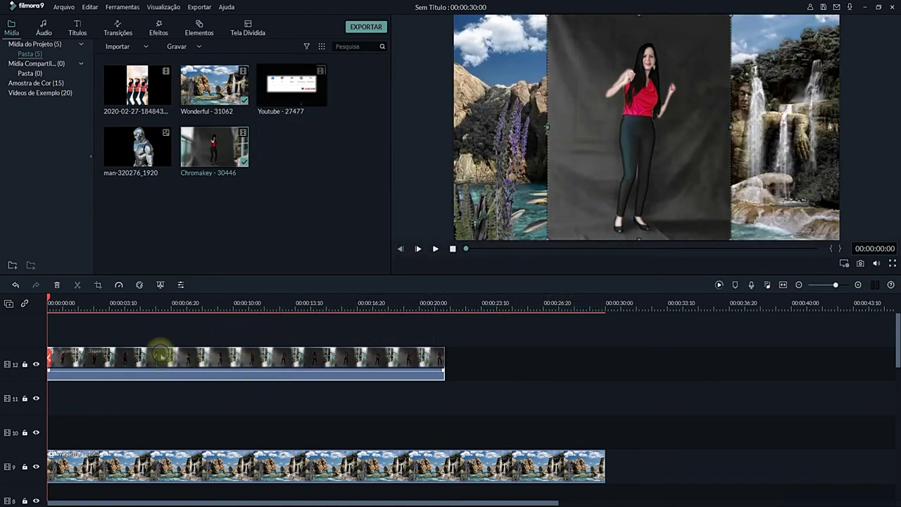
# Enable Chroma Key on the cropped overlay and sample the grey backdrop beside the woman as the colour to remove
pyautogui.rightClick(161, 354)
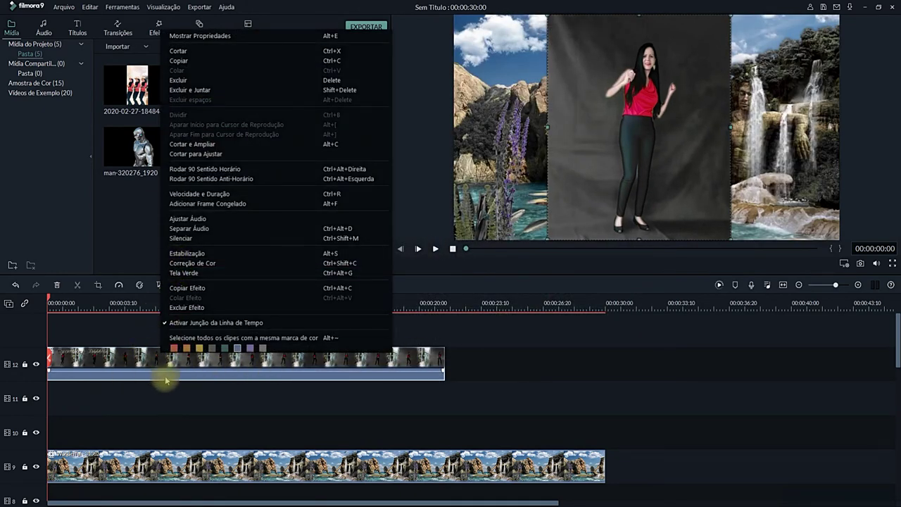
pyautogui.doubleClick(102, 367)
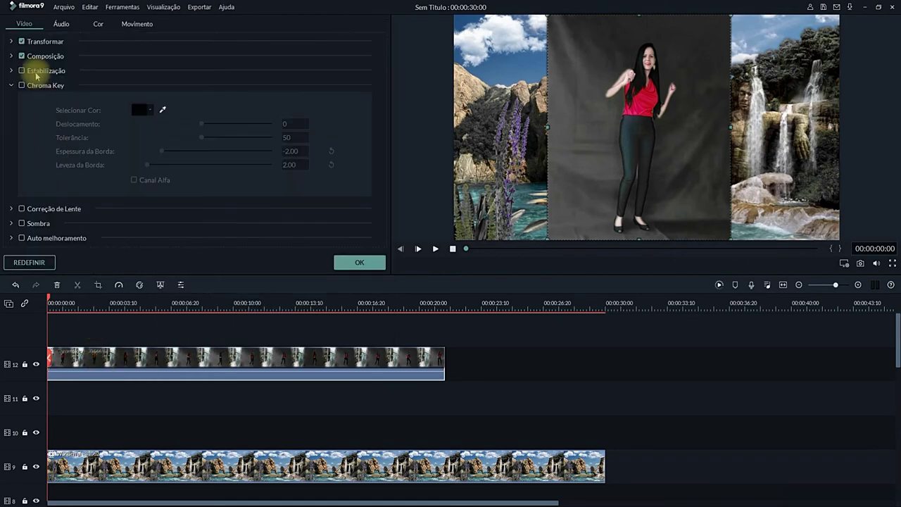
pyautogui.click(30, 85)
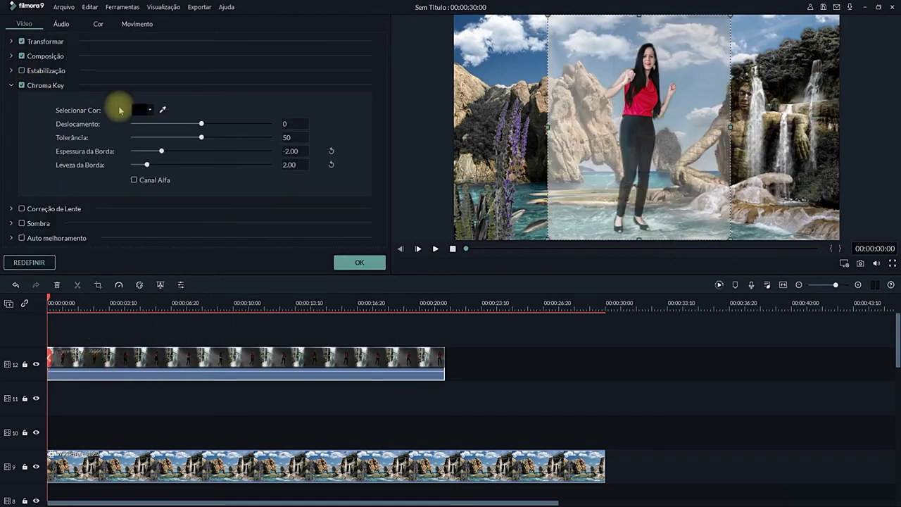
pyautogui.click(162, 109)
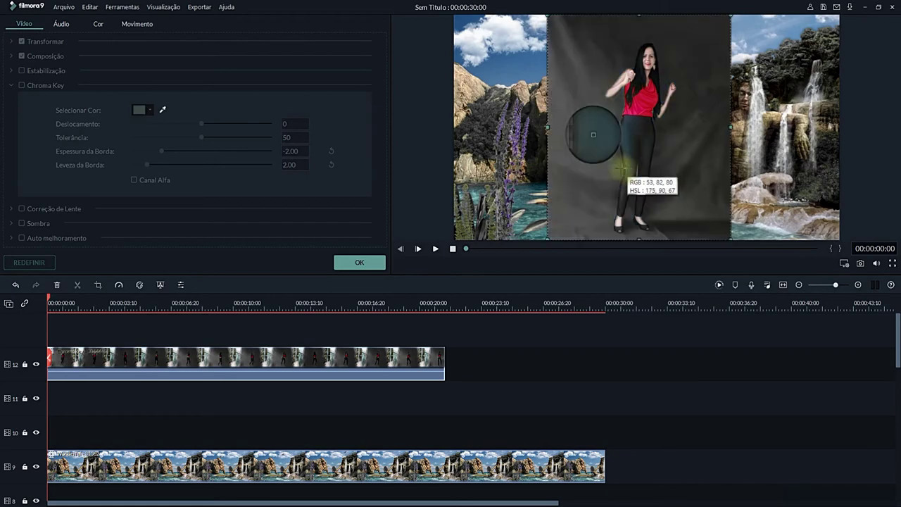
pyautogui.click(598, 167)
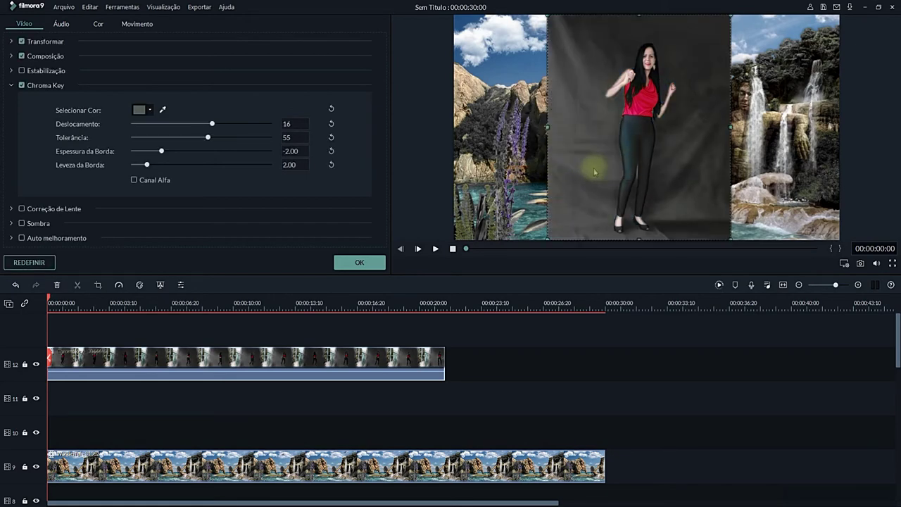
pyautogui.click(162, 110)
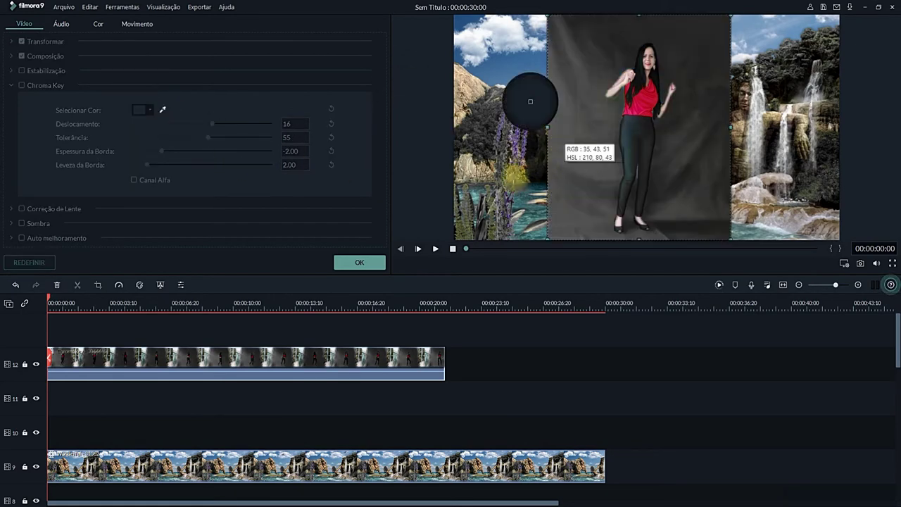
pyautogui.click(573, 180)
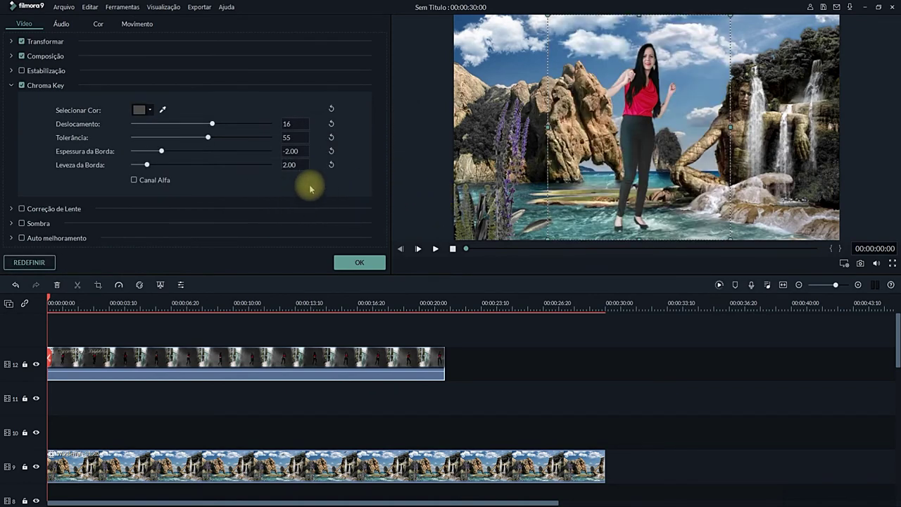
# Set the woman overlay's contrast to 33 and brightness to -12, and shrink and reposition it over the water in the landscape
pyautogui.click(97, 24)
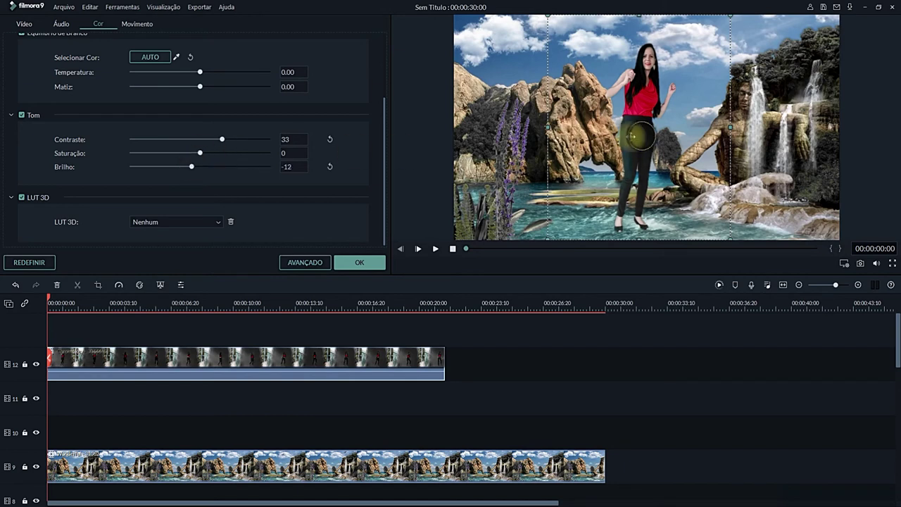
pyautogui.moveTo(637, 135); pyautogui.dragTo(632, 154)
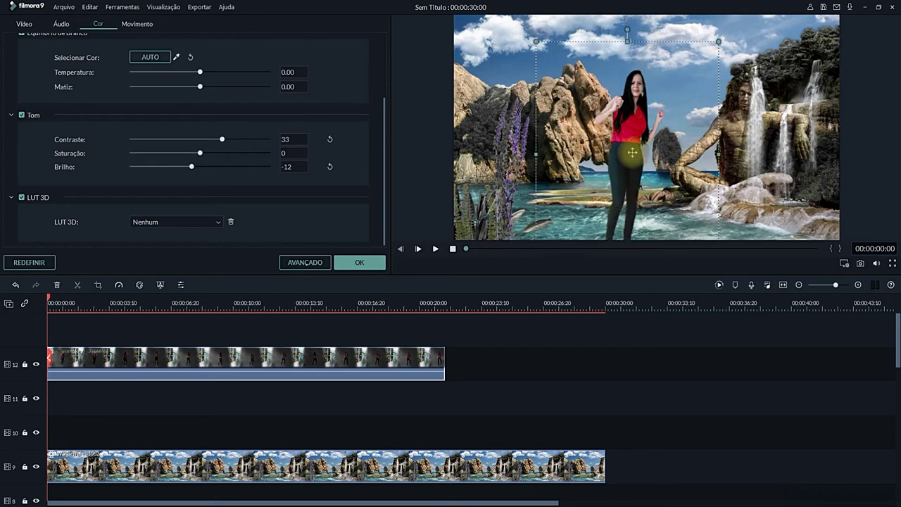
pyautogui.moveTo(719, 42); pyautogui.dragTo(682, 70)
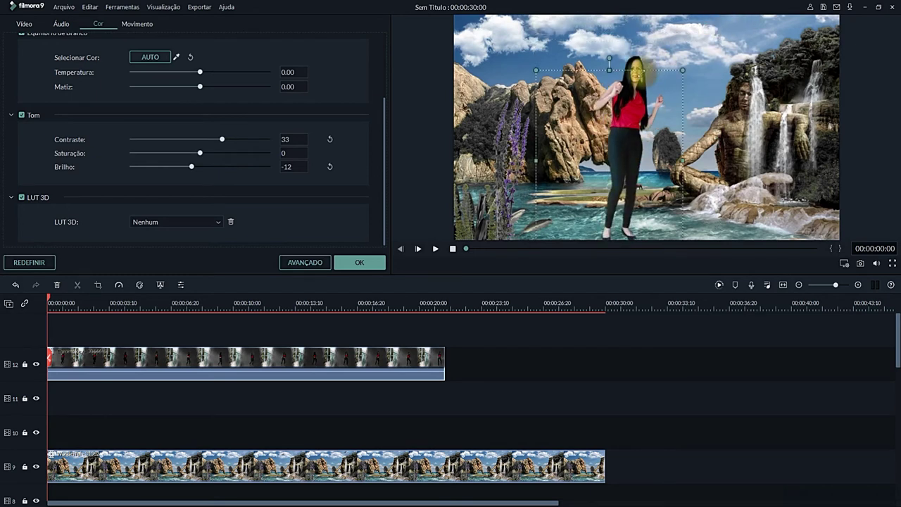
pyautogui.moveTo(619, 134); pyautogui.dragTo(629, 99)
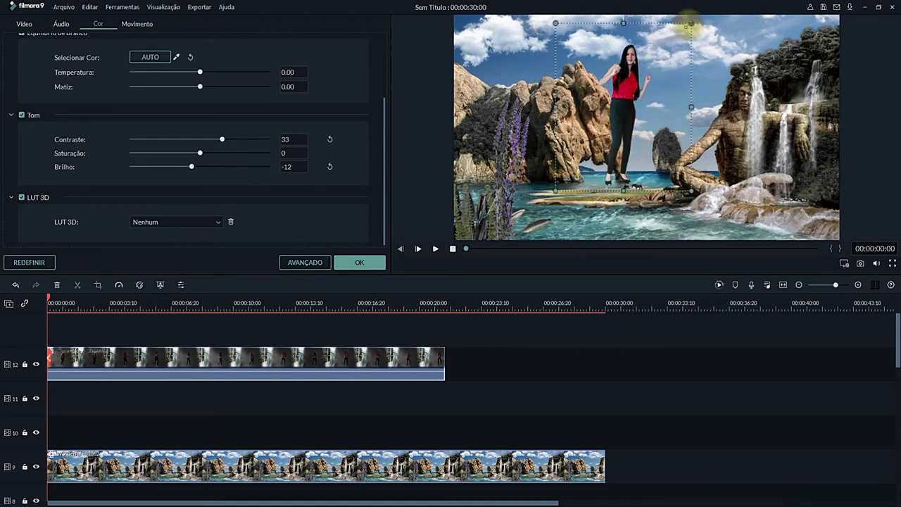
pyautogui.moveTo(691, 23); pyautogui.dragTo(672, 47)
pyautogui.moveTo(653, 71); pyautogui.dragTo(617, 115)
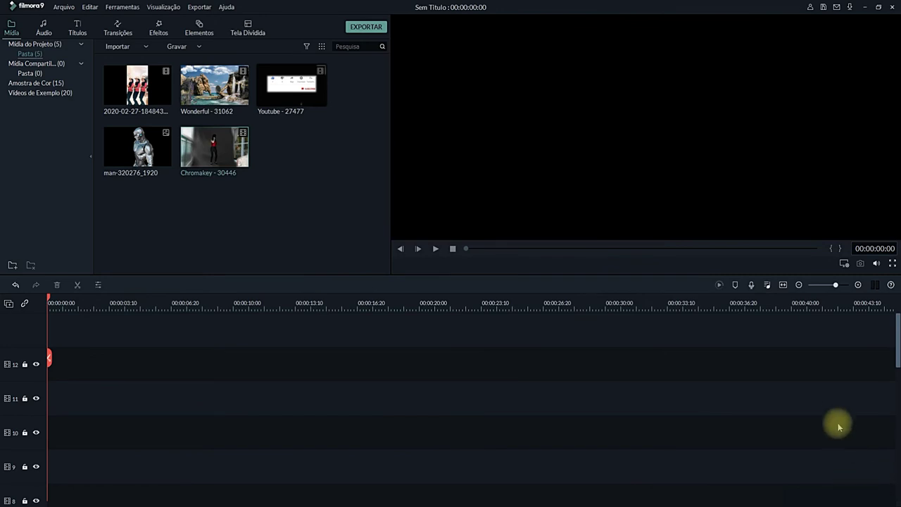
# Place the AVIÃO DE ARAÇARIGUAMA clip at the start of the timeline and take a snapshot of its airplane frame at 00:00:41:18
pyautogui.moveTo(299, 151); pyautogui.dragTo(51, 341)
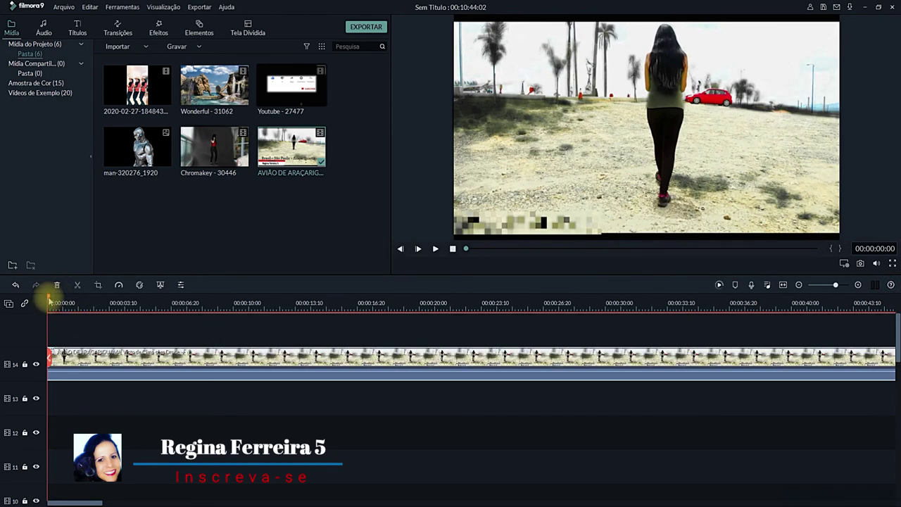
pyautogui.moveTo(48, 297); pyautogui.dragTo(636, 328)
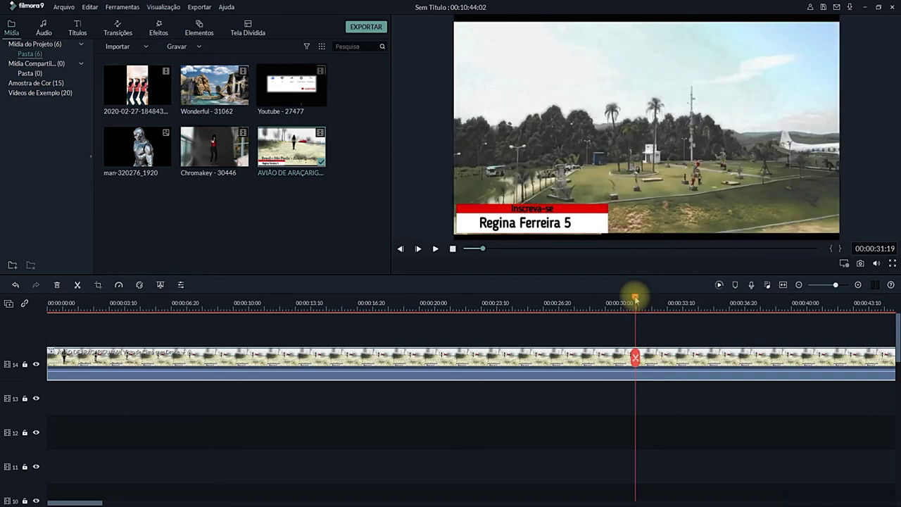
pyautogui.moveTo(635, 299); pyautogui.dragTo(755, 305)
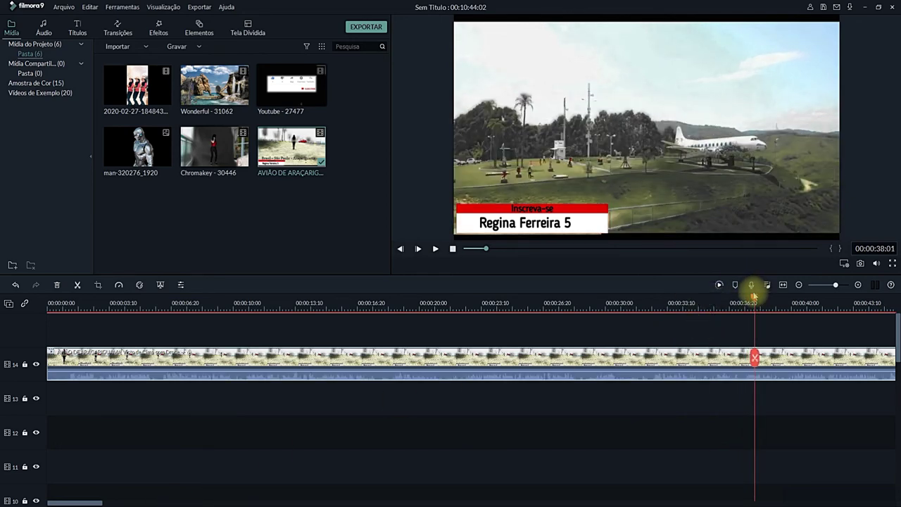
pyautogui.moveTo(753, 295); pyautogui.dragTo(789, 299)
pyautogui.click(835, 286)
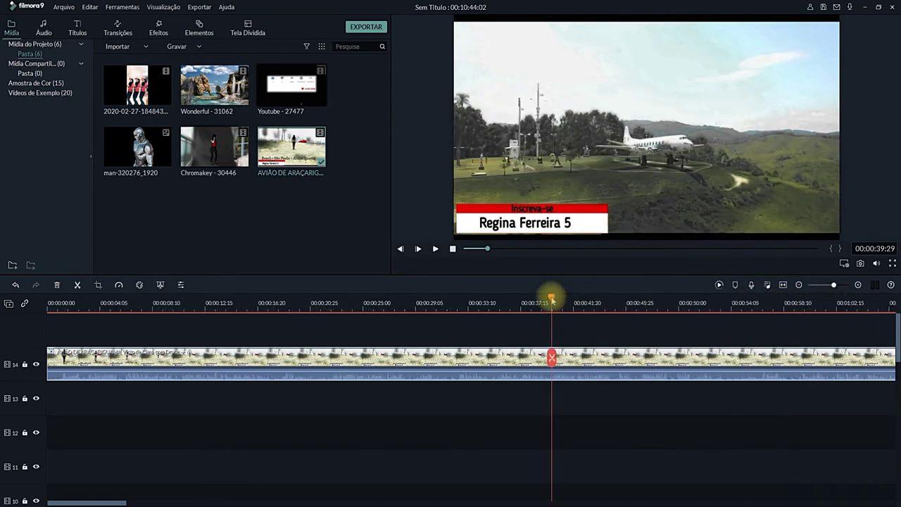
pyautogui.moveTo(552, 300); pyautogui.dragTo(591, 304)
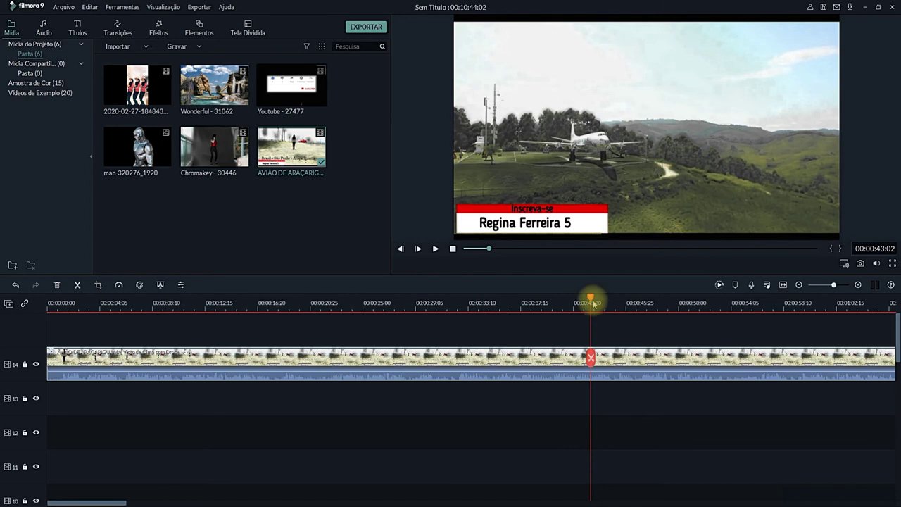
pyautogui.moveTo(593, 304); pyautogui.dragTo(573, 301)
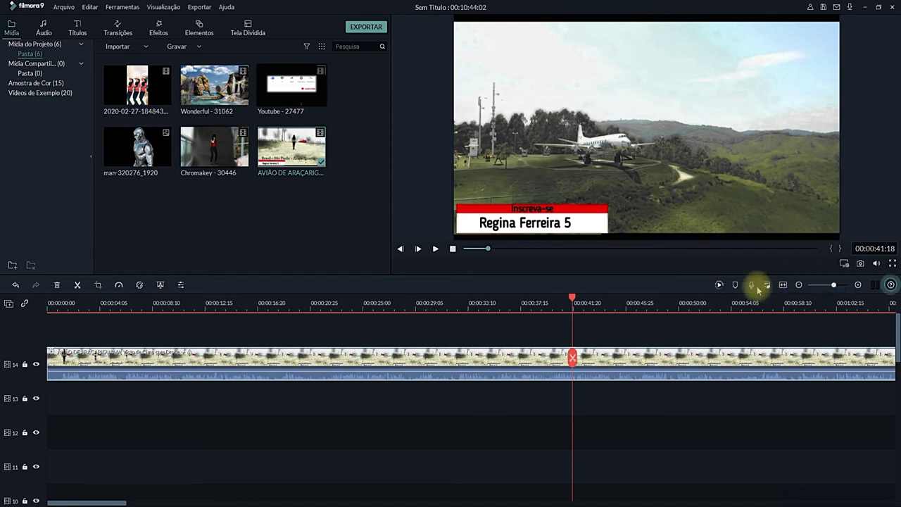
pyautogui.click(860, 265)
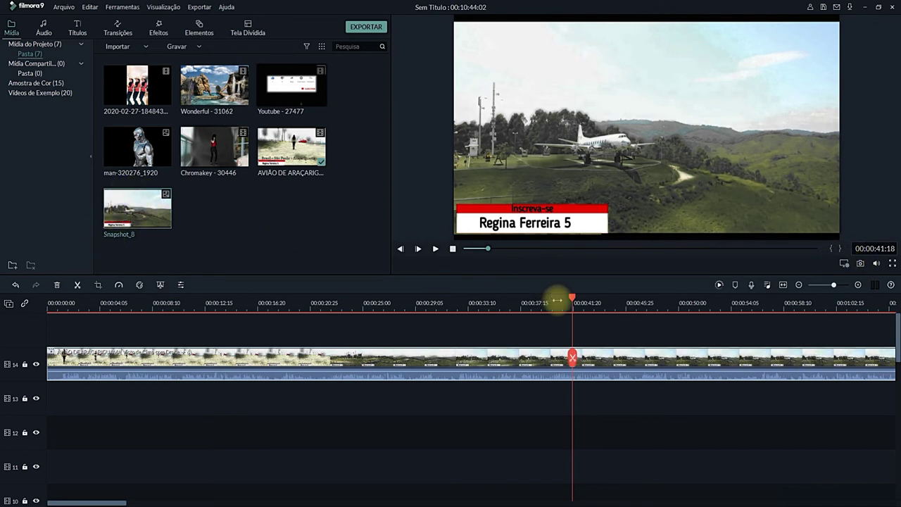
# Take a snapshot of the clip's first frame at 00:00:00:00, showing the woman seen from behind
pyautogui.click(584, 302)
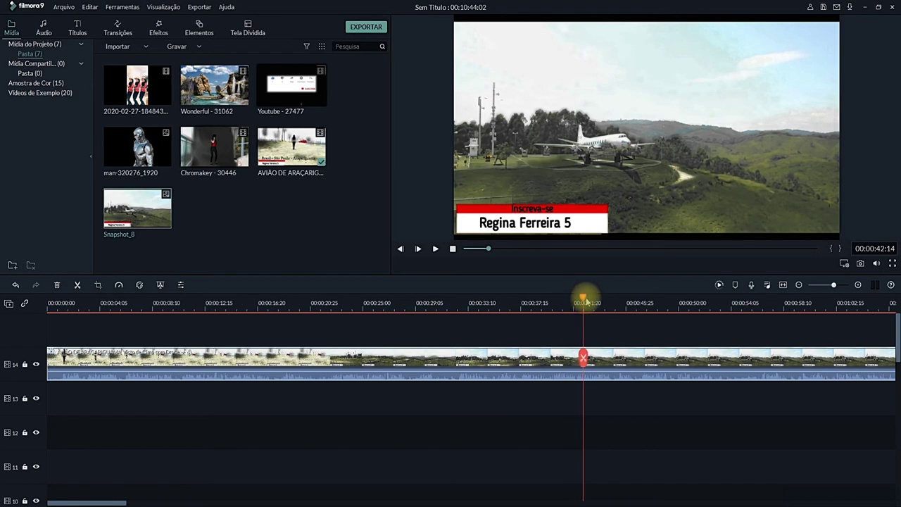
pyautogui.click(817, 303)
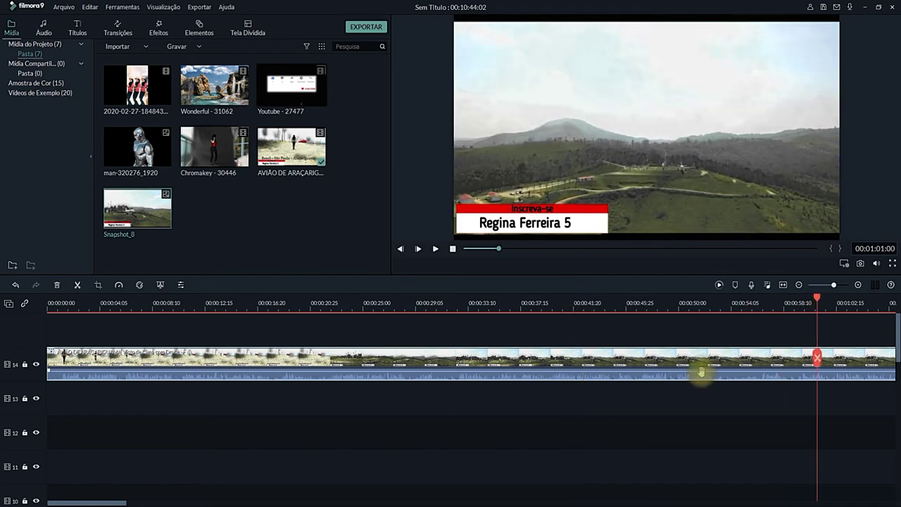
pyautogui.moveTo(824, 309); pyautogui.dragTo(10, 302)
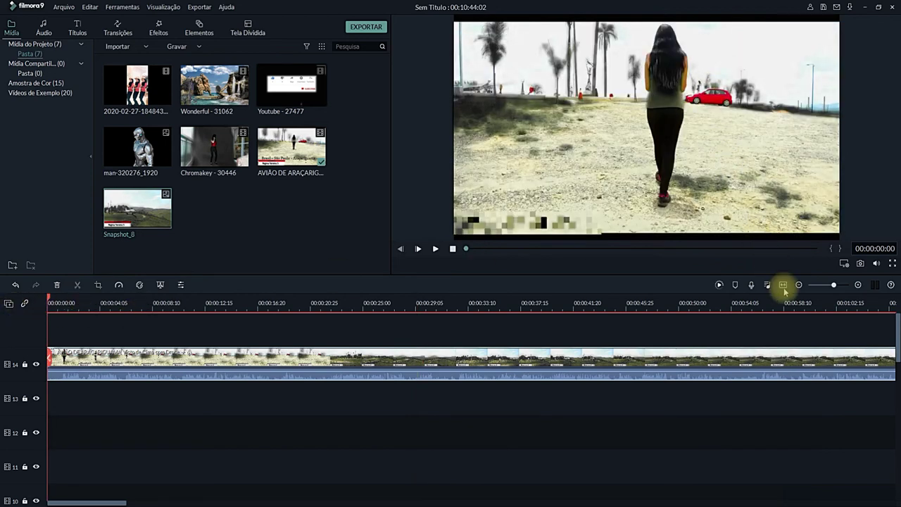
pyautogui.click(860, 263)
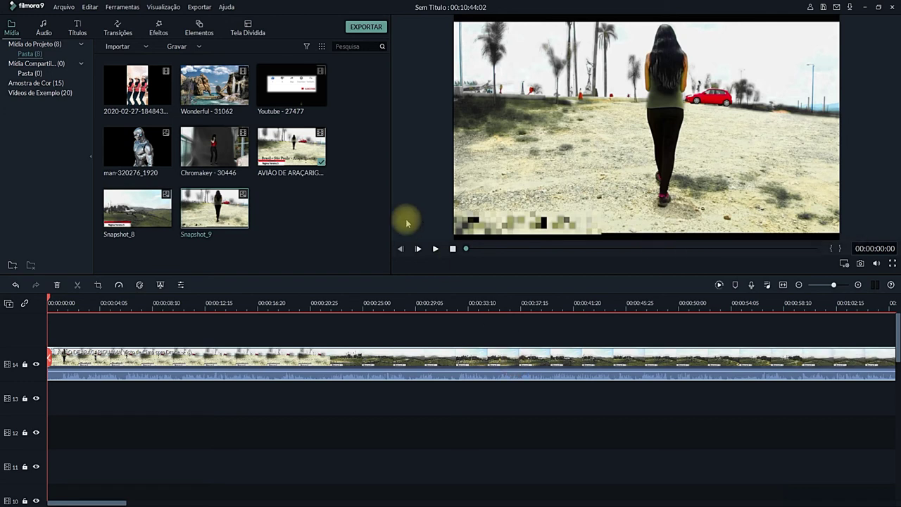
pyautogui.moveTo(229, 206)
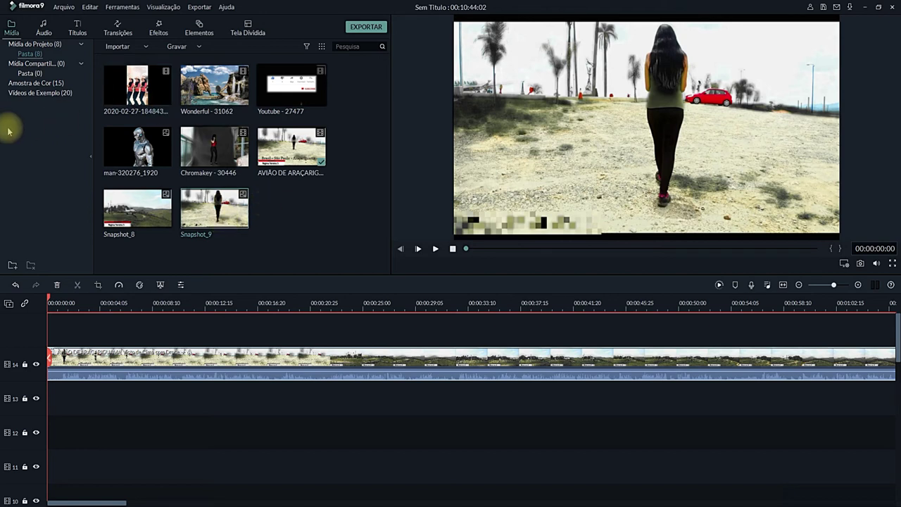
pyautogui.click(249, 226)
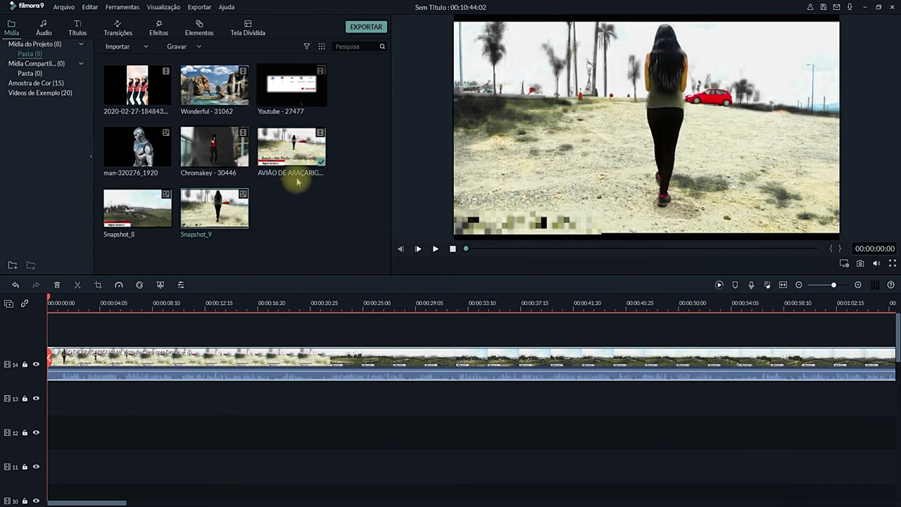
# Go to 00:10:39:21 near the end of the AVIÃO DE ARAÇARIGUAMA clip and fit the whole clip in the timeline view
pyautogui.click(301, 355)
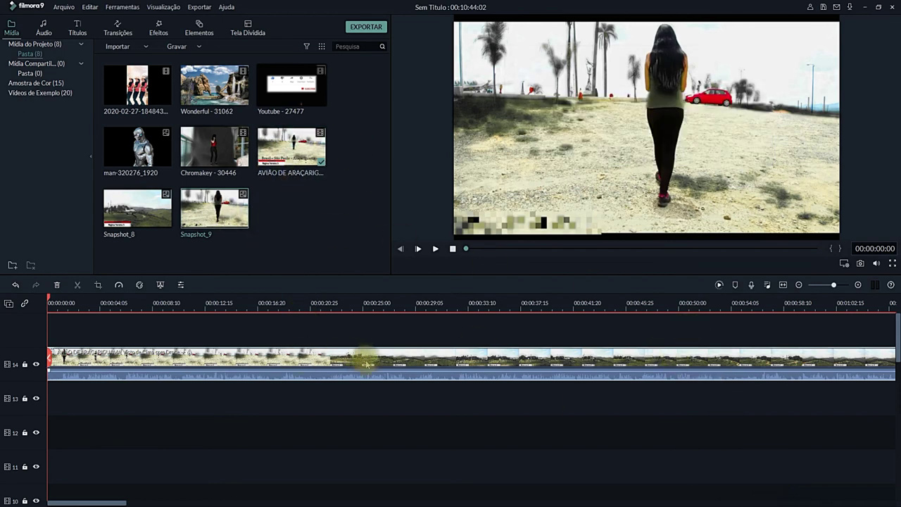
pyautogui.moveTo(776, 250); pyautogui.dragTo(812, 249)
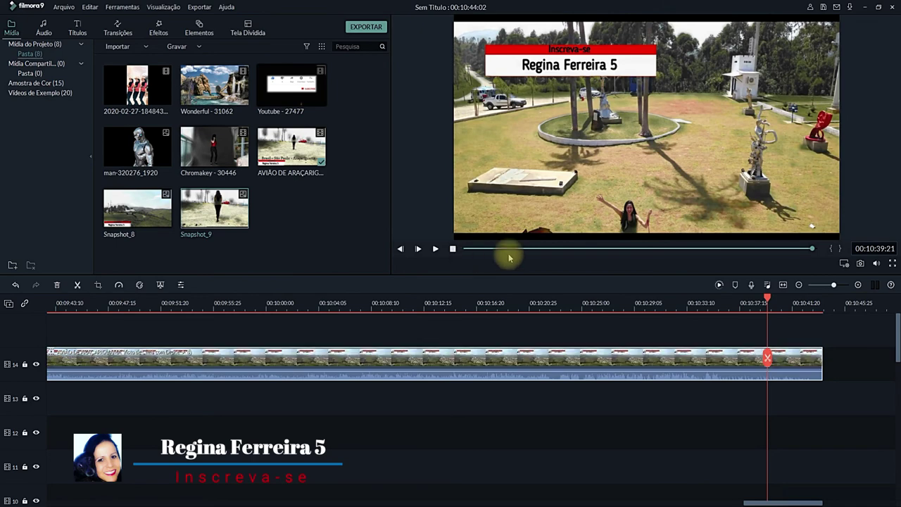
pyautogui.click(823, 285)
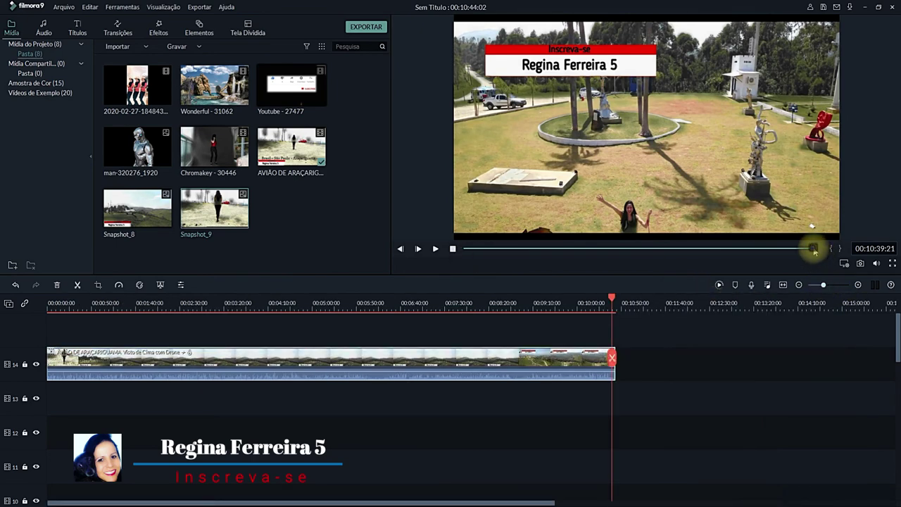
# Scrub the drone clip to 00:10:19:20, start a preview render of the timeline and cancel it
pyautogui.click(817, 249)
pyautogui.moveTo(816, 249); pyautogui.dragTo(509, 276)
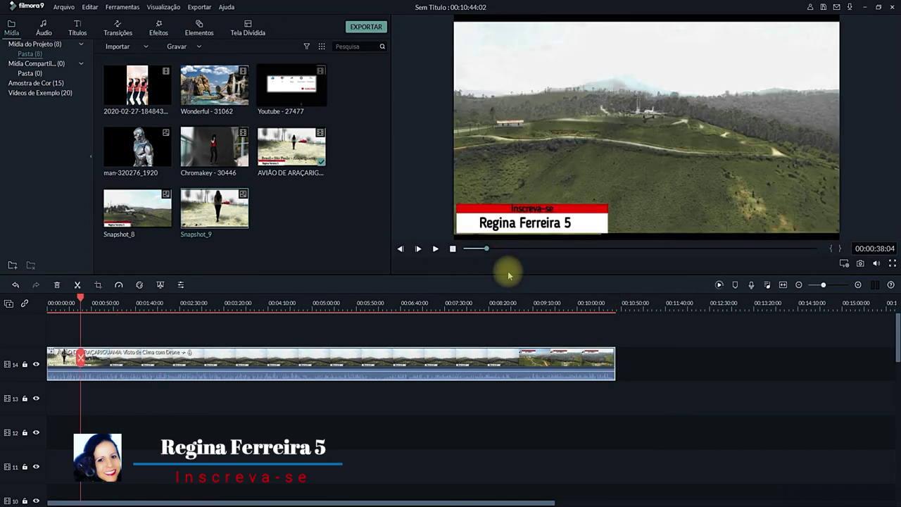
pyautogui.click(686, 249)
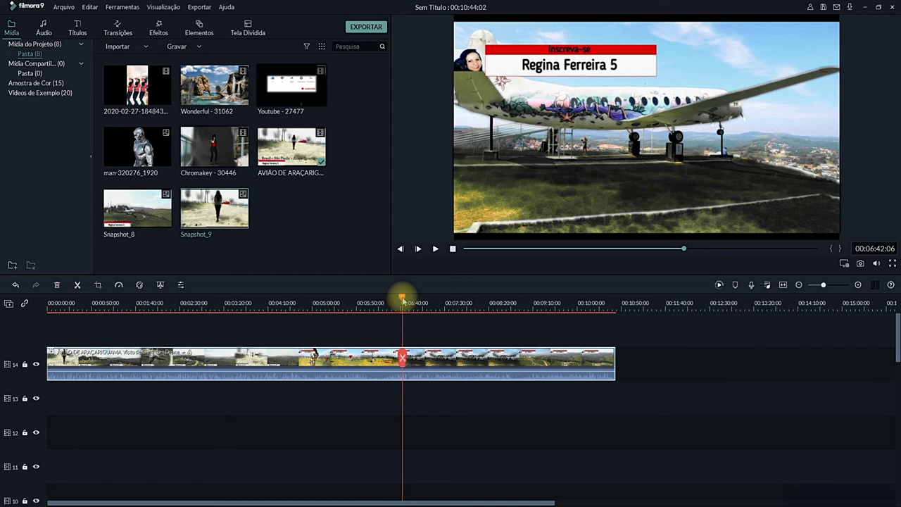
pyautogui.moveTo(403, 299); pyautogui.dragTo(595, 338)
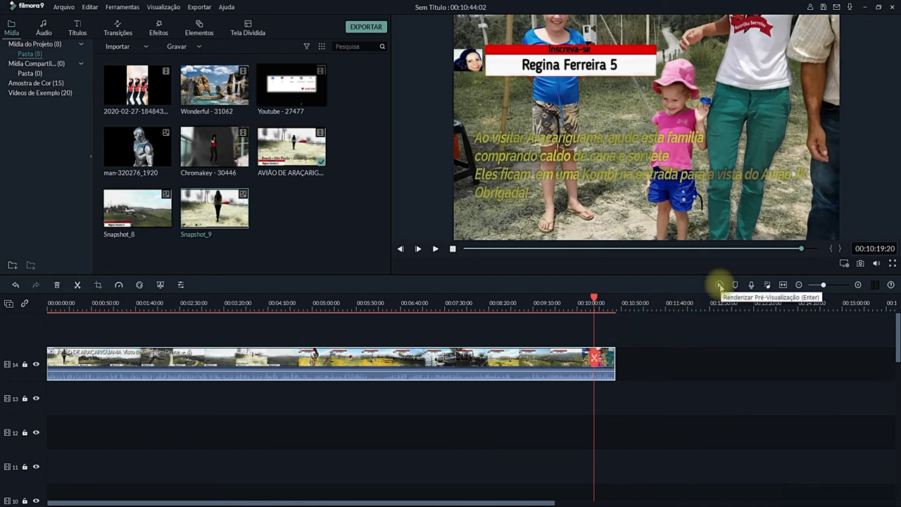
pyautogui.click(718, 285)
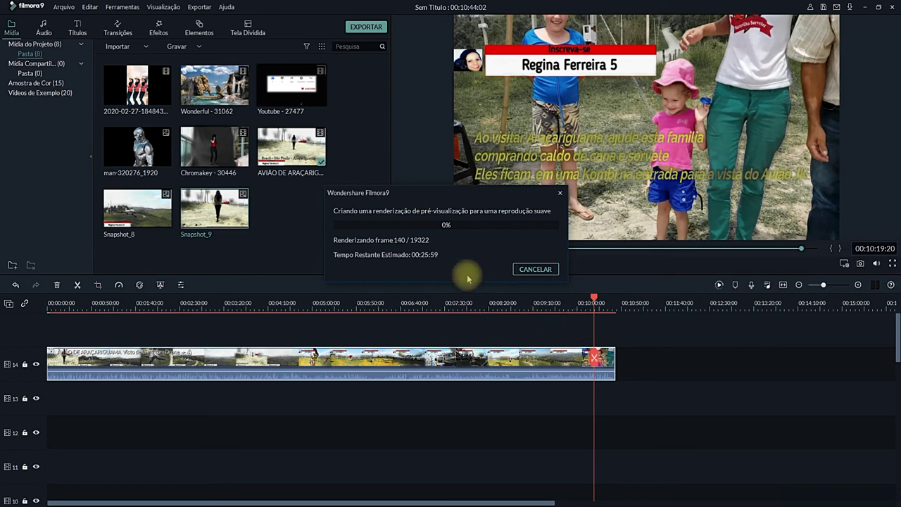
pyautogui.click(537, 269)
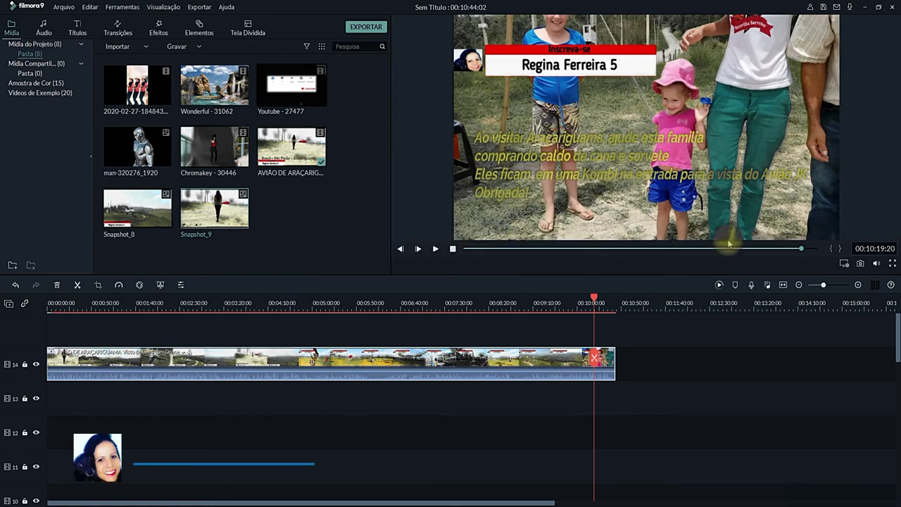
# Go to 00:09:51:05 and examine the preview display options, including the playback quality levels
pyautogui.click(788, 249)
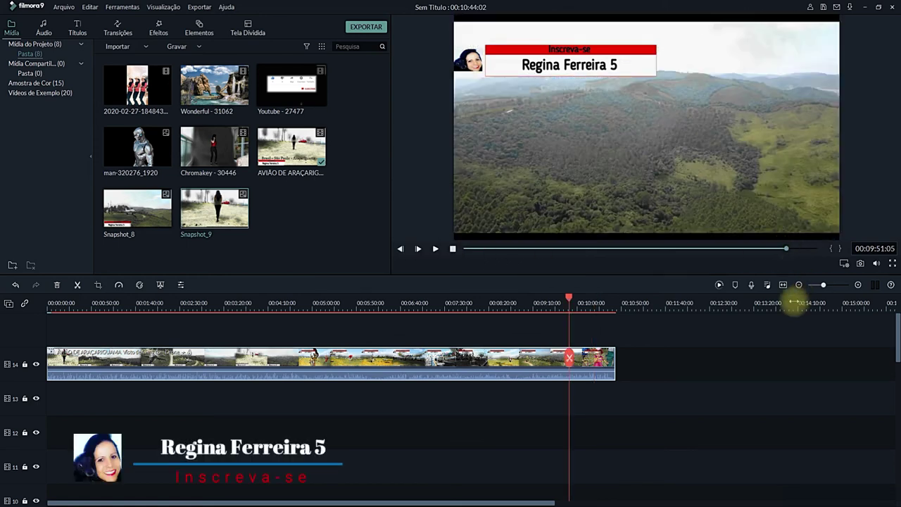
pyautogui.click(845, 264)
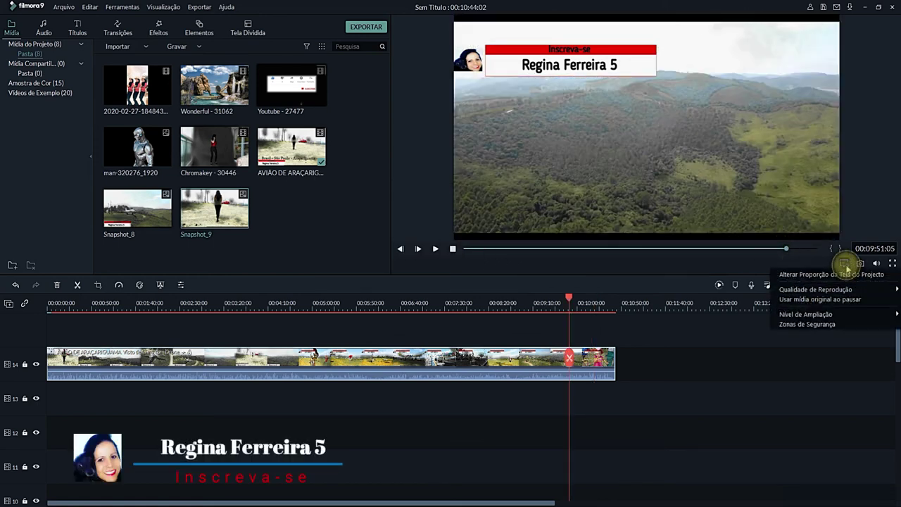
pyautogui.moveTo(838, 293)
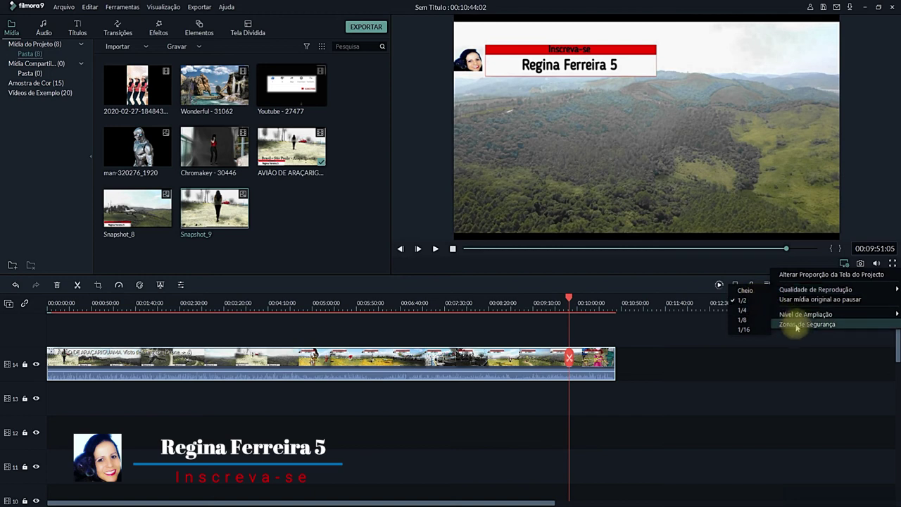
pyautogui.click(832, 363)
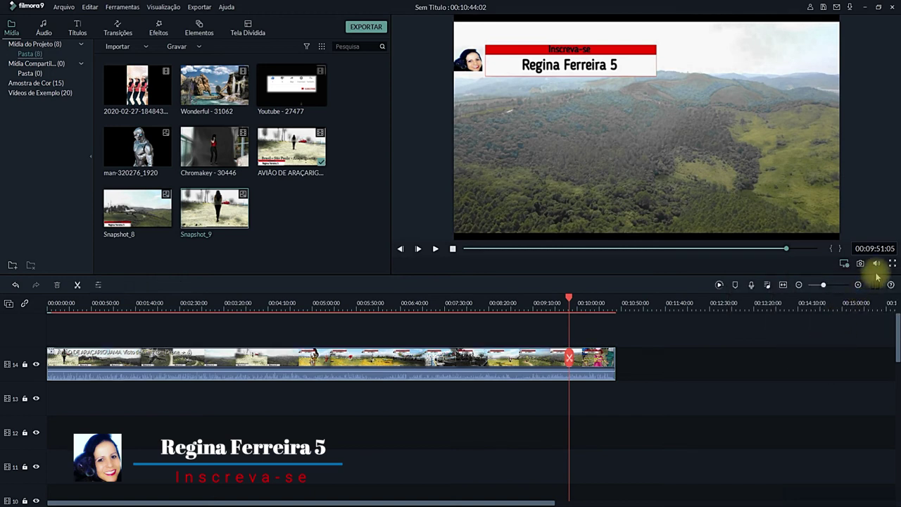
# Examine the microphone choices for audio recording, return the playhead to 00:00:00:00 and close the recorder
pyautogui.click(751, 286)
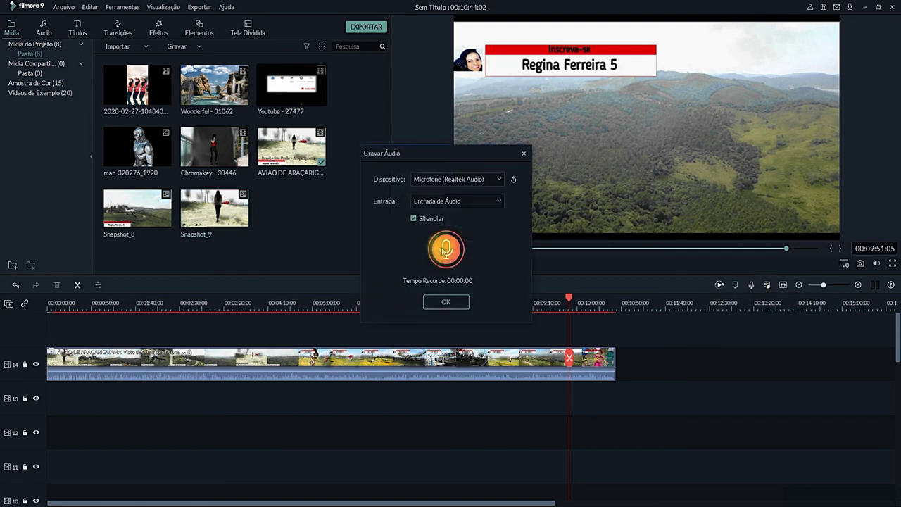
pyautogui.click(445, 251)
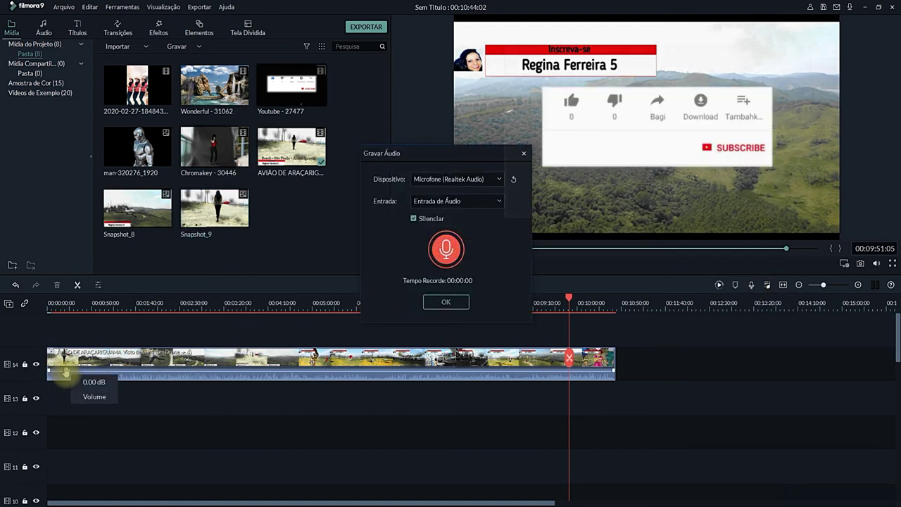
pyautogui.moveTo(569, 301); pyautogui.dragTo(6, 262)
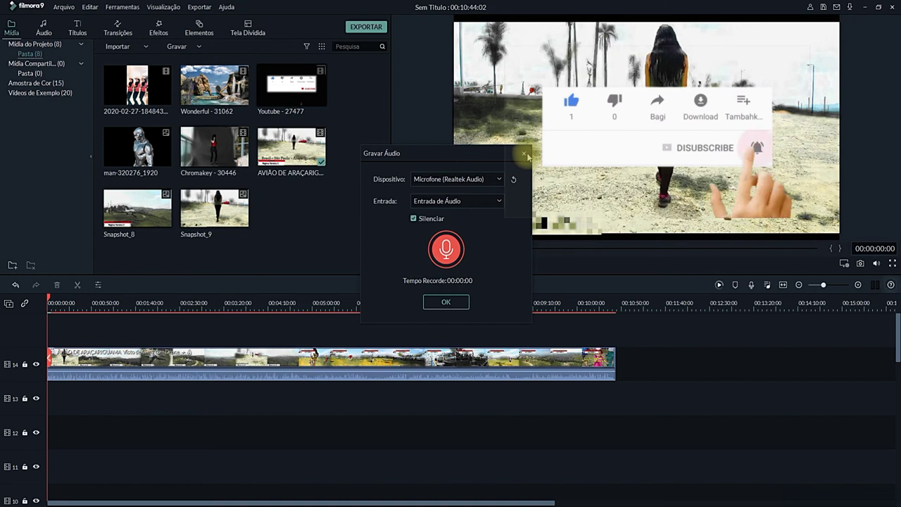
pyautogui.click(500, 182)
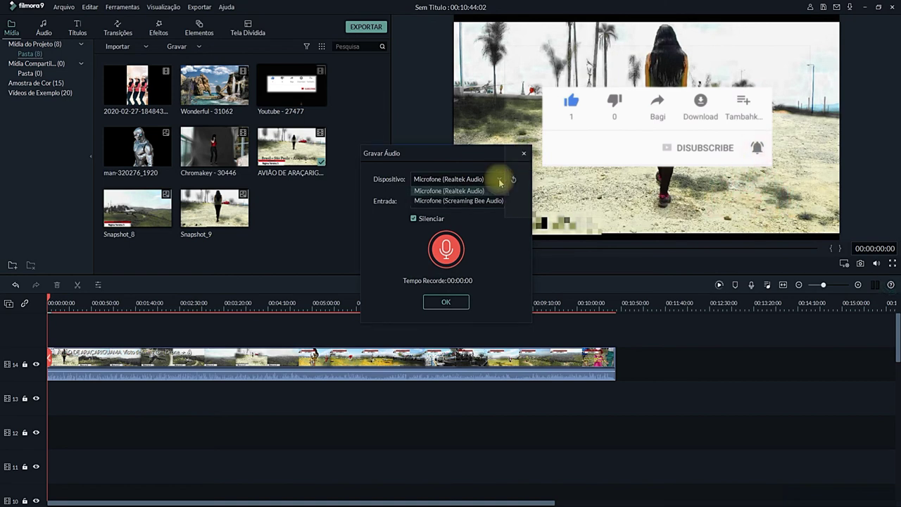
pyautogui.click(523, 150)
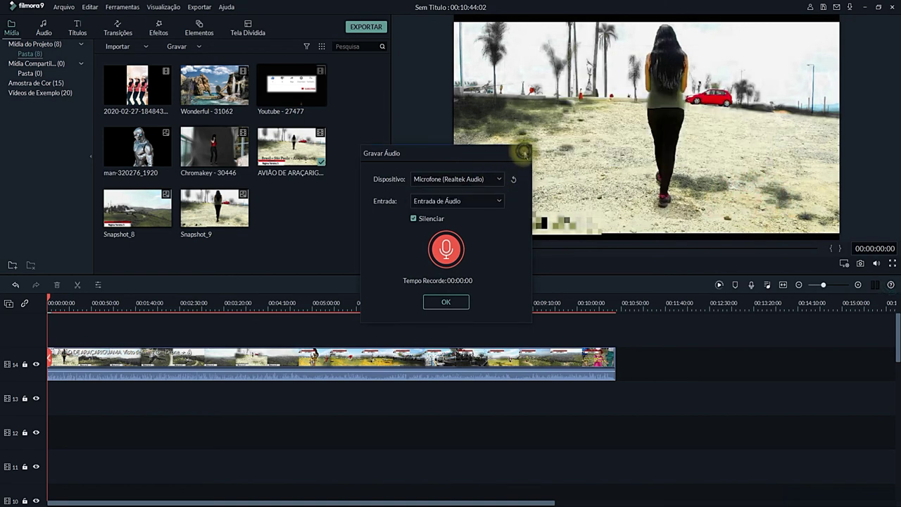
# Examine the export destinations and the local MP4 export options, and look at the save folder choices without changing them
pyautogui.click(199, 7)
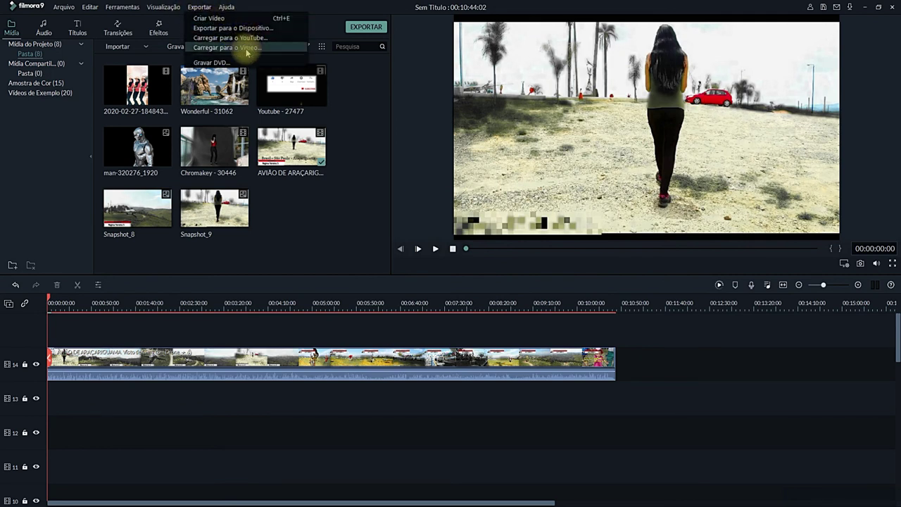
pyautogui.click(211, 9)
pyautogui.click(201, 7)
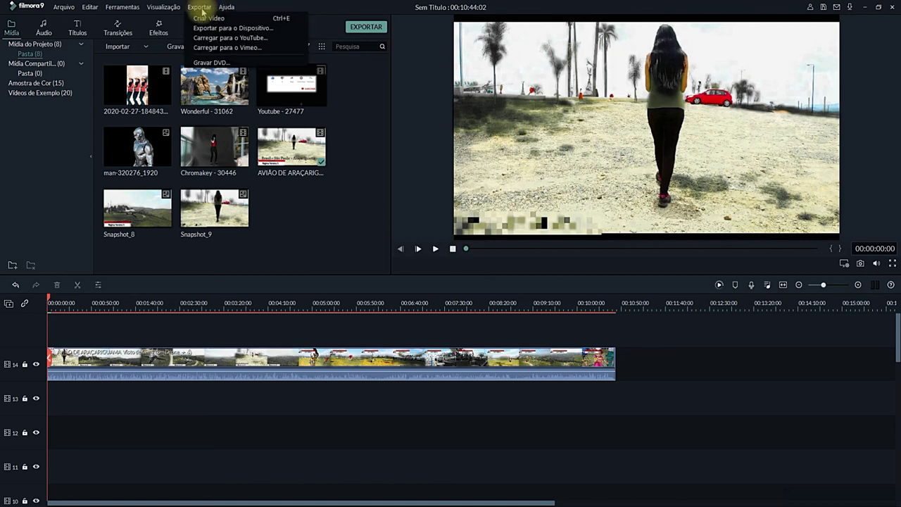
pyautogui.click(206, 21)
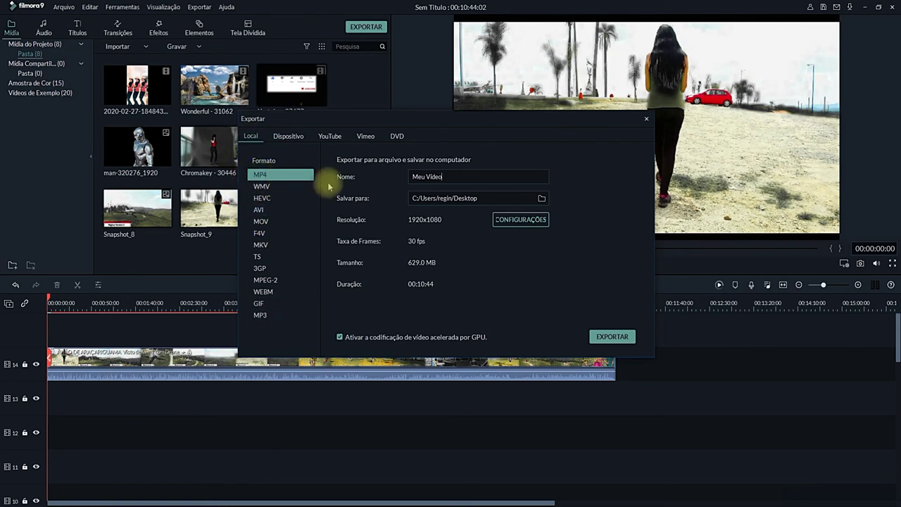
pyautogui.click(542, 199)
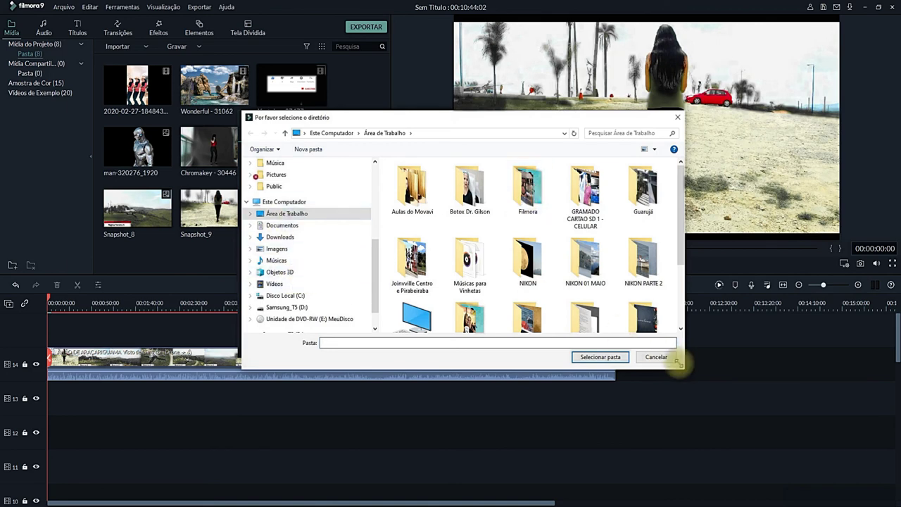
pyautogui.click(661, 357)
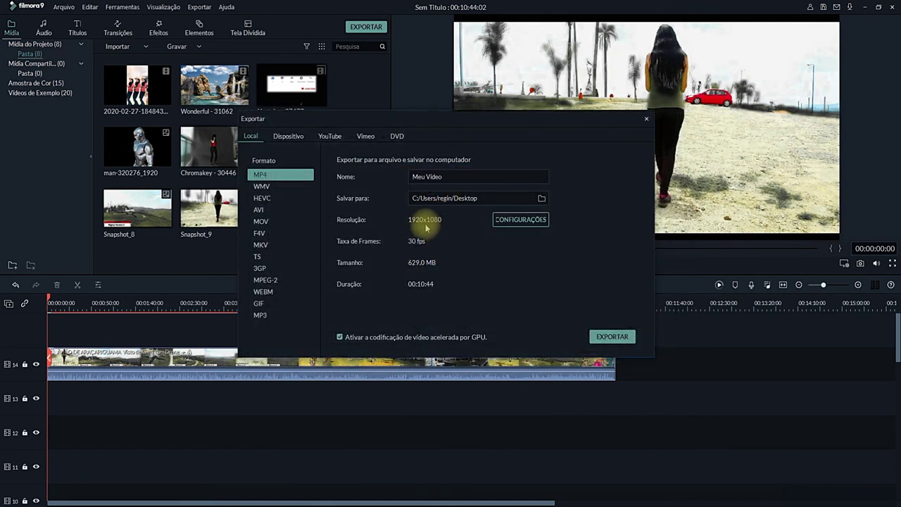
# Try 4096x2160 as the MP4 export resolution, discard the settings and close the export window
pyautogui.click(522, 220)
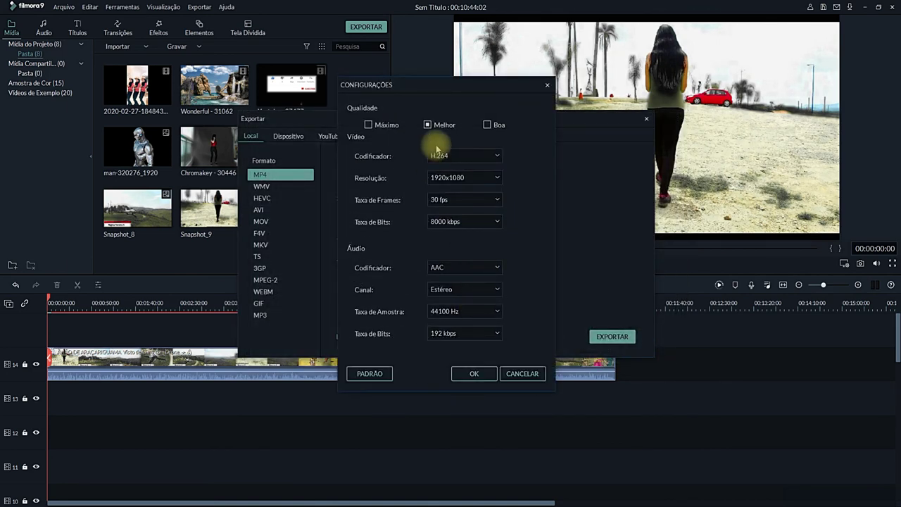
pyautogui.click(480, 181)
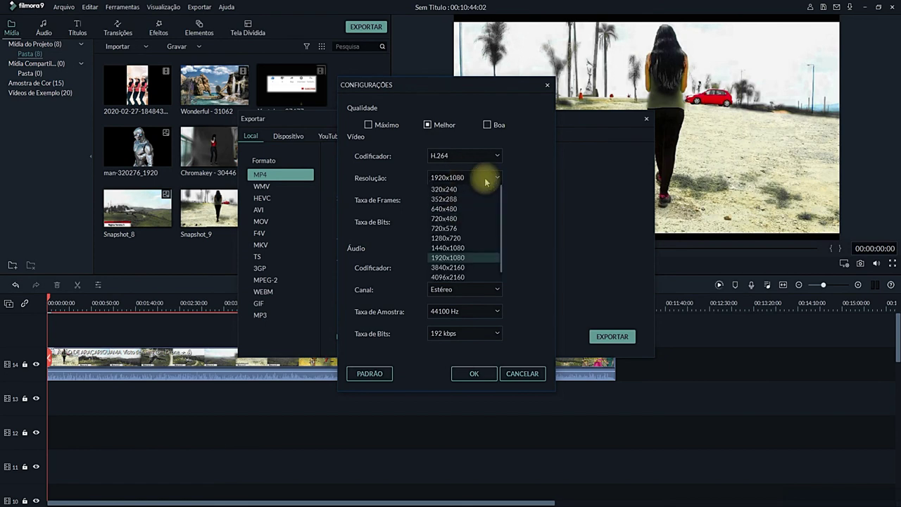
pyautogui.click(459, 276)
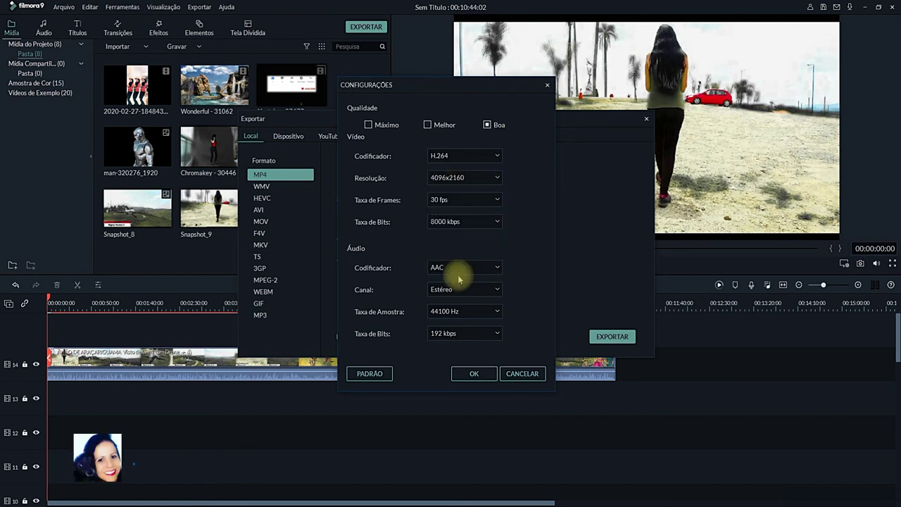
pyautogui.click(521, 373)
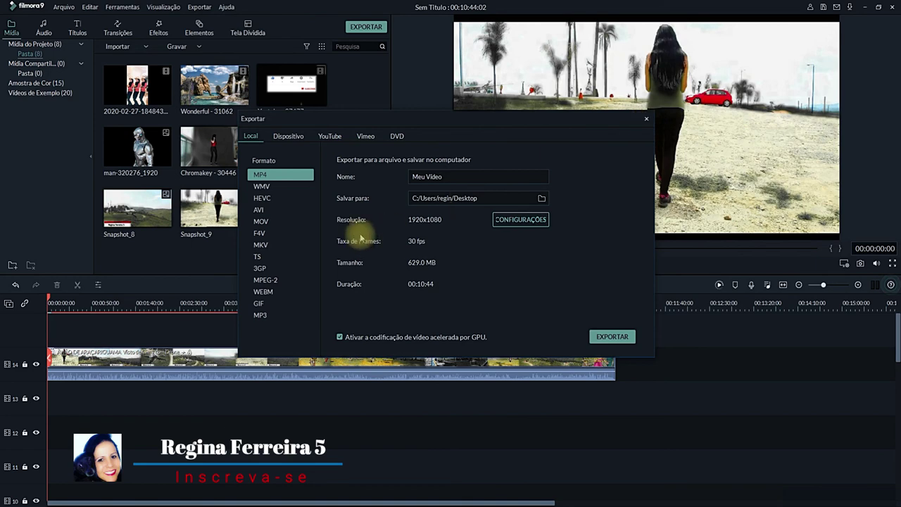
pyautogui.press('Escape')
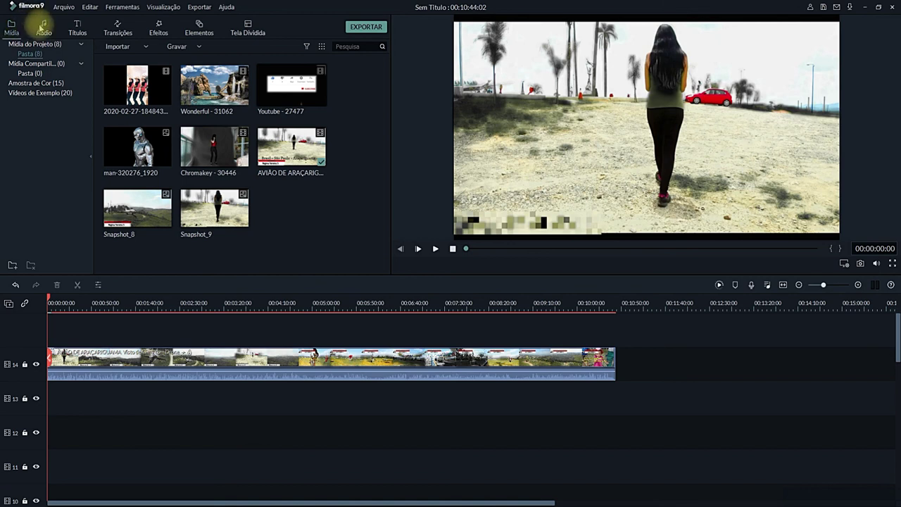
# Delete all empty tracks and remove the AVIÃO DE ARAÇARIGUAMA clip from the timeline
pyautogui.click(8, 303)
pyautogui.click(28, 340)
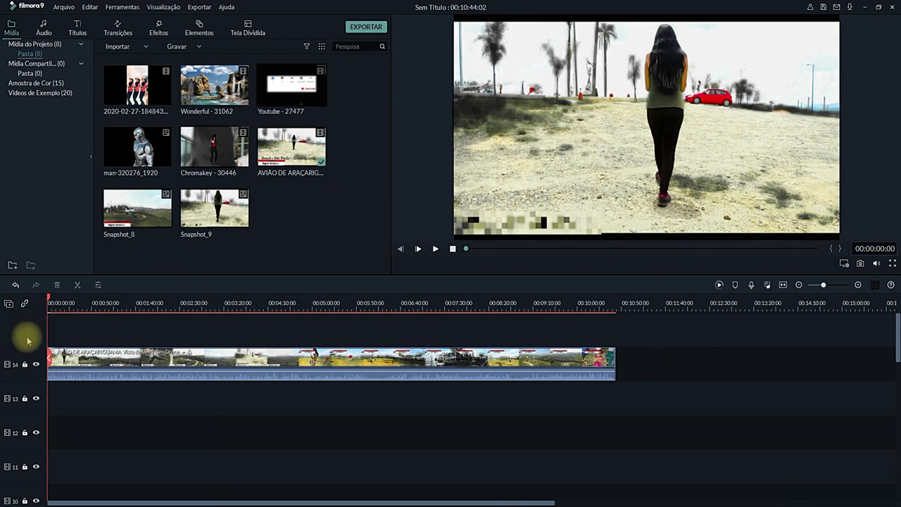
pyautogui.click(8, 304)
pyautogui.click(20, 345)
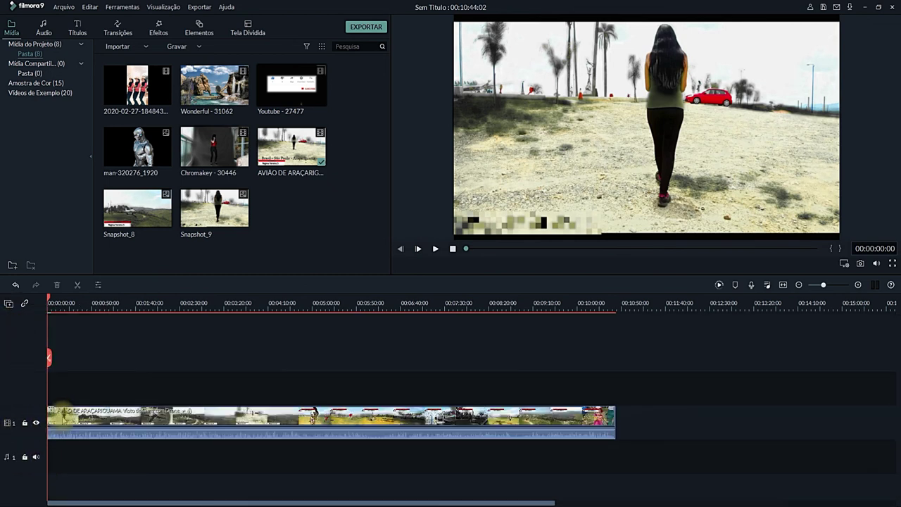
pyautogui.click(67, 415)
pyautogui.press('Delete')
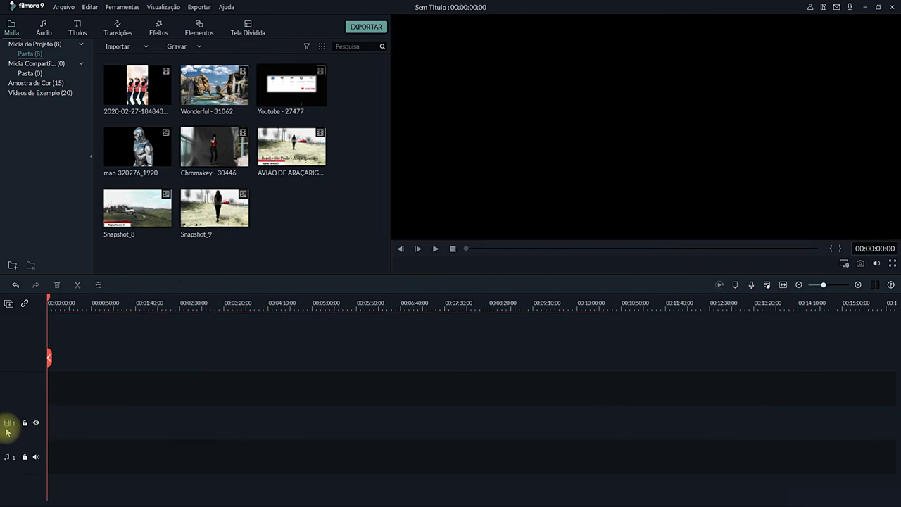
# Add empty tracks until the timeline has four video tracks and at least four audio tracks
pyautogui.click(8, 304)
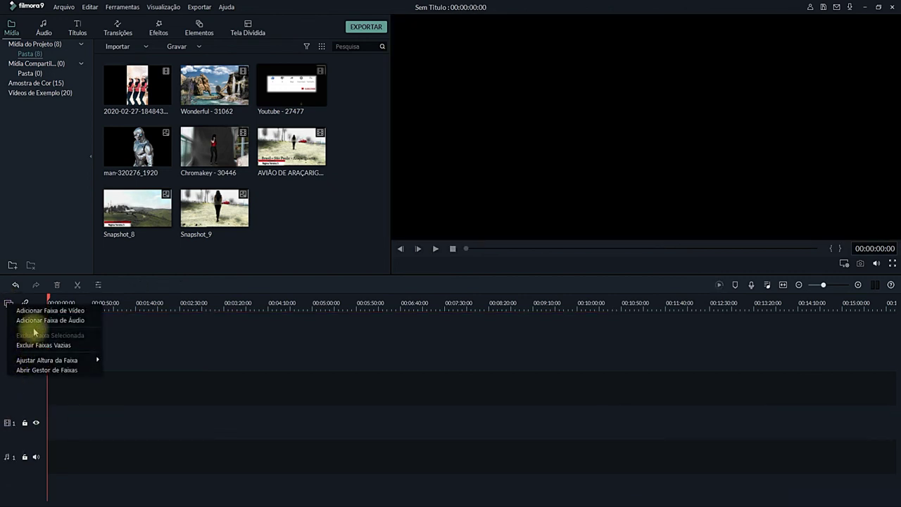
pyautogui.click(42, 311)
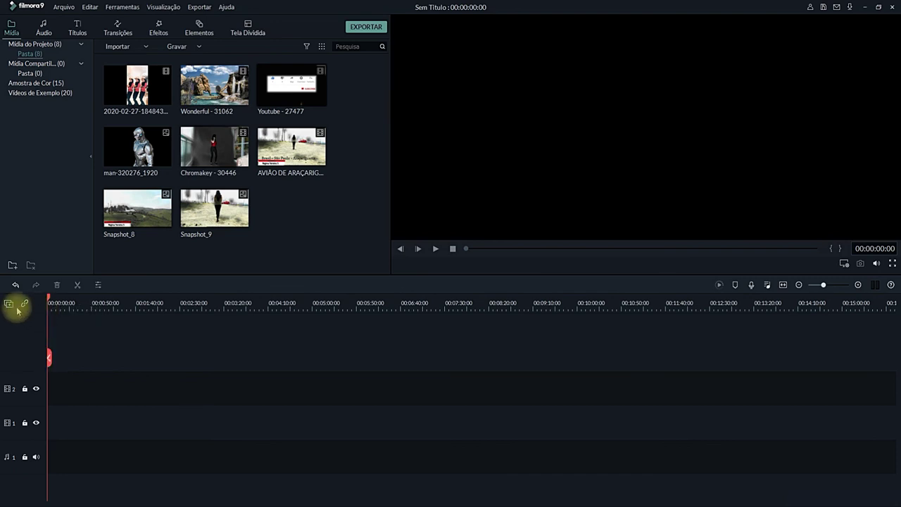
pyautogui.click(11, 304)
pyautogui.click(40, 323)
pyautogui.click(8, 304)
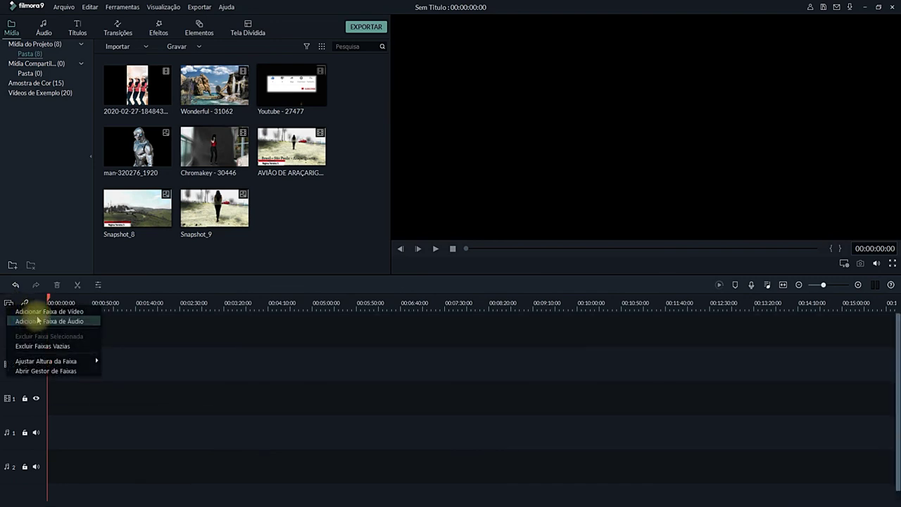
pyautogui.click(30, 311)
pyautogui.click(8, 304)
pyautogui.click(31, 310)
pyautogui.click(8, 304)
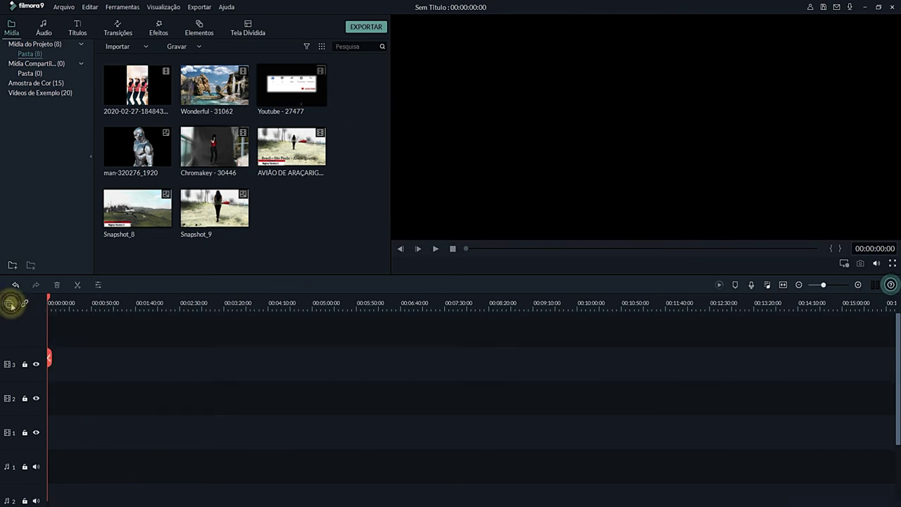
pyautogui.click(11, 304)
pyautogui.click(11, 304)
pyautogui.click(9, 348)
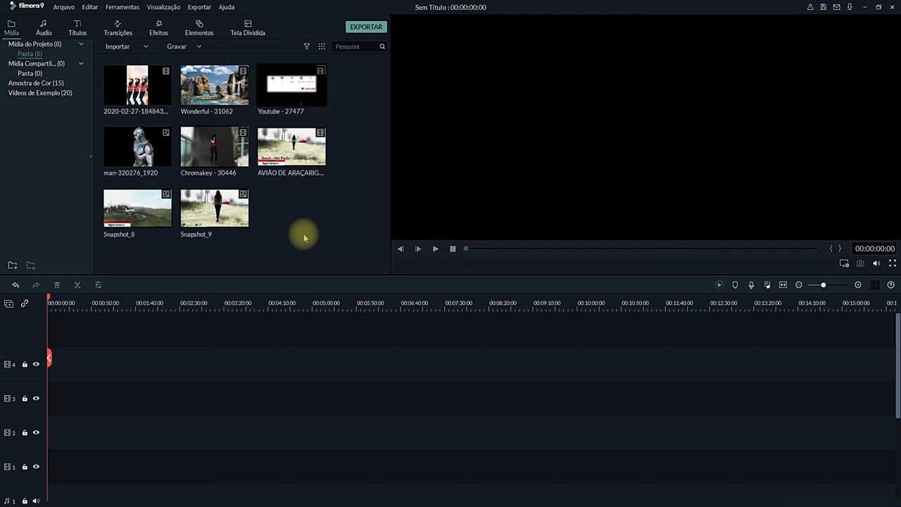
# Preview the Youtube - 27477 clip and look over the added video and audio tracks
pyautogui.click(296, 84)
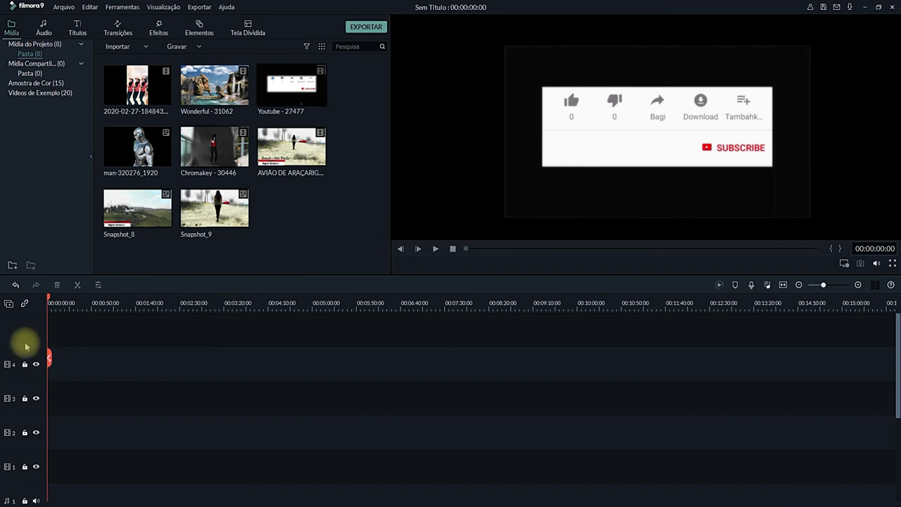
pyautogui.scroll(-3, 18, 395)
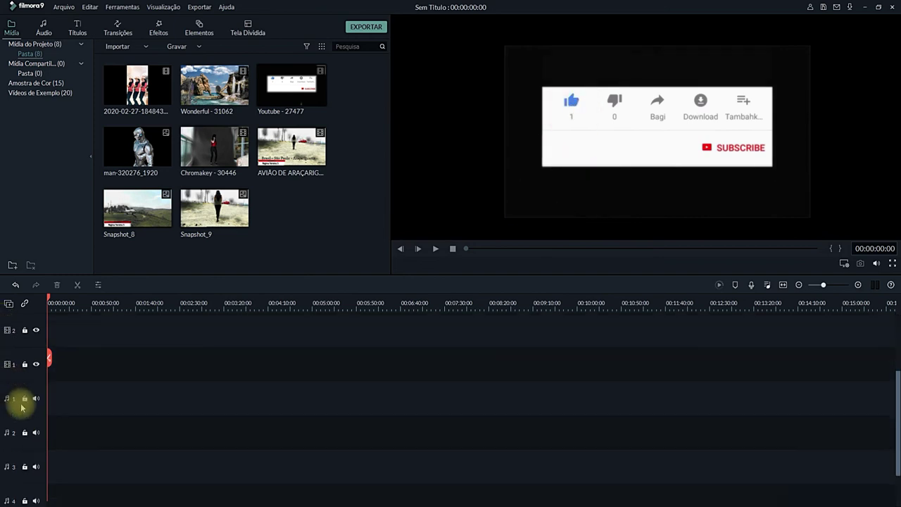
pyautogui.scroll(3, 17, 394)
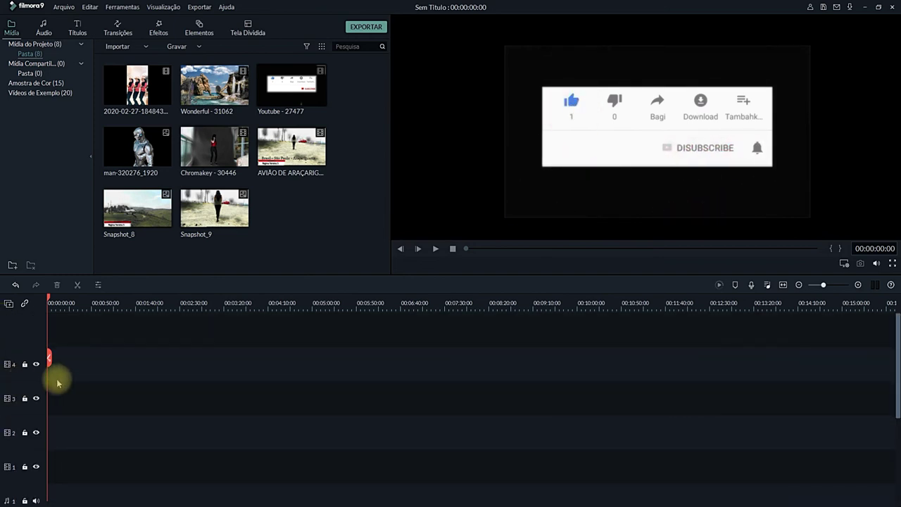